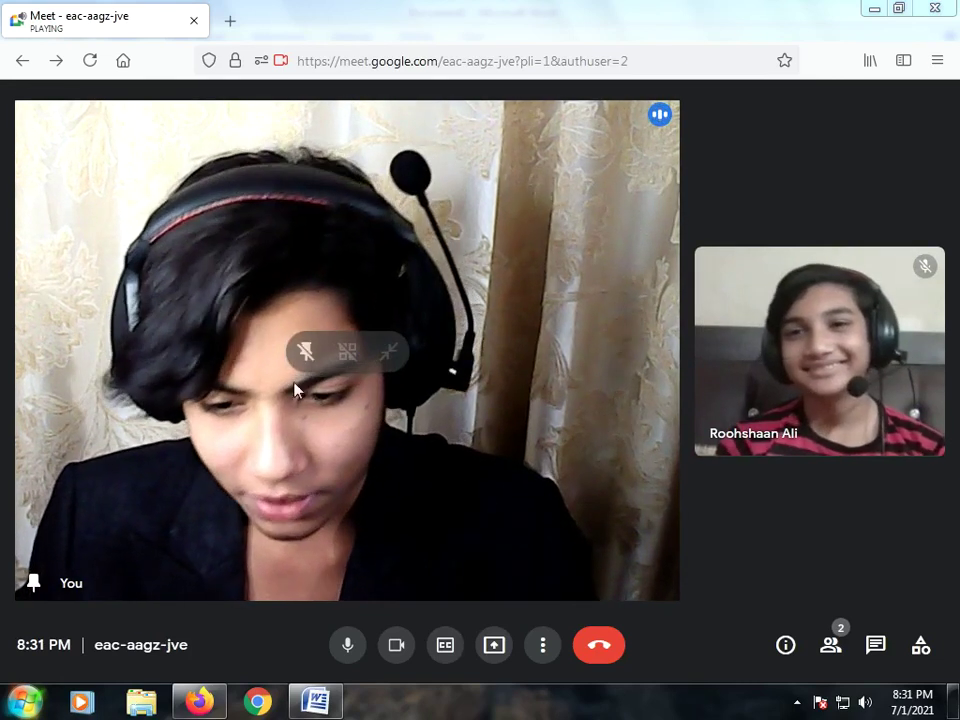
Unpin the featured video tile in Google Meet, then bring the Word window forward from the taskbar
{"action": "left_click", "coordinate": [307, 355]}
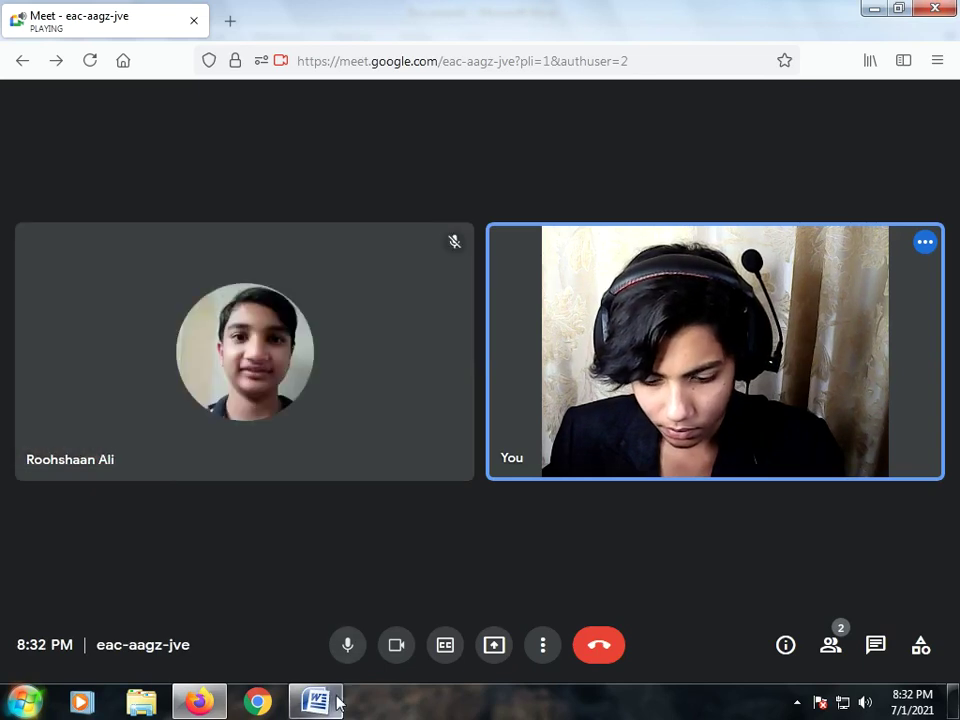
{"action": "mouse_move", "coordinate": [335, 703]}
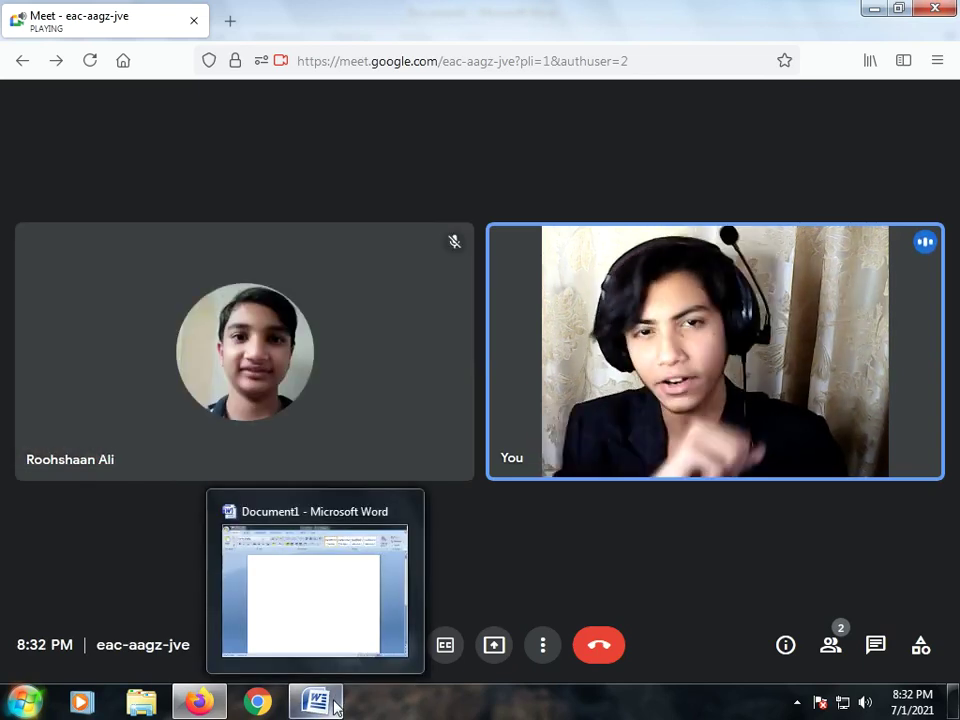
{"action": "left_click", "coordinate": [335, 703]}
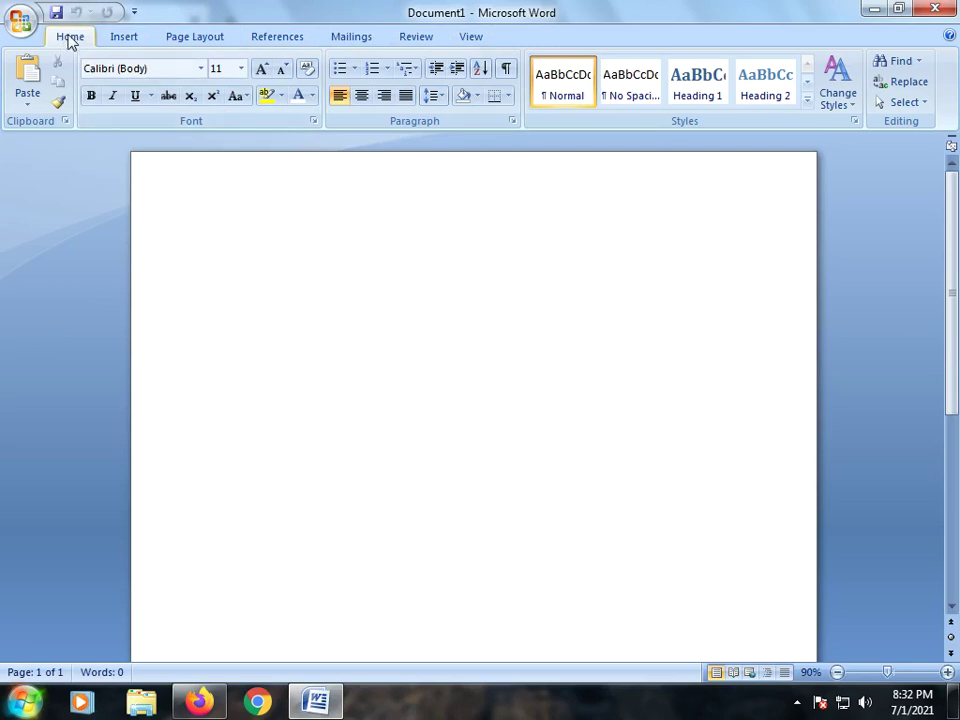
Browse the Insert, Page Layout, References, Mailings and View tabs, return to Home, and start typing
{"action": "left_click", "coordinate": [121, 40]}
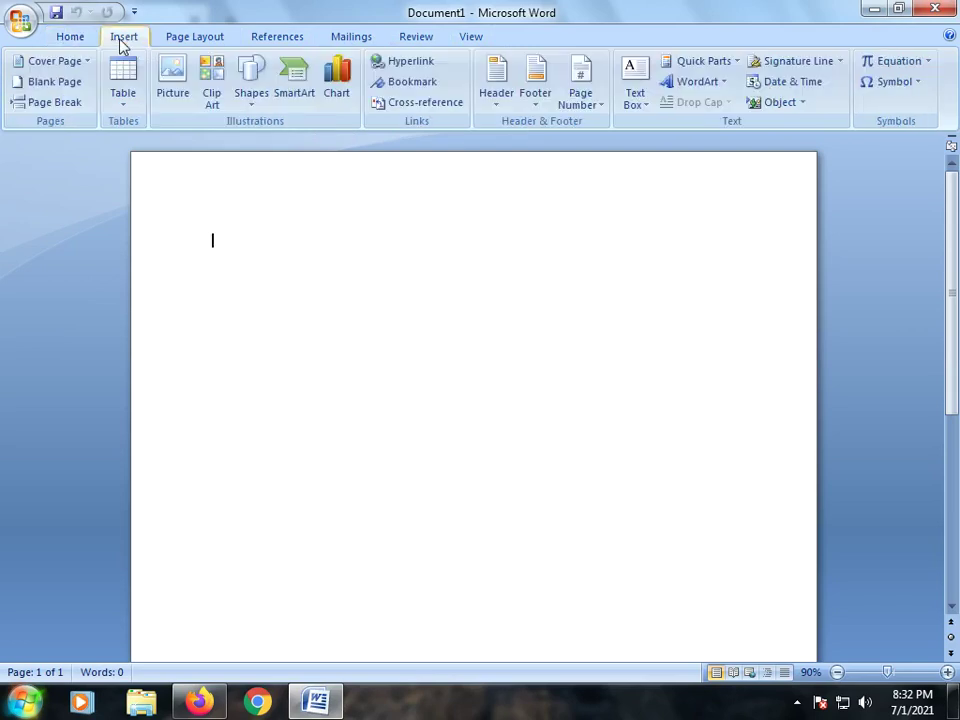
{"action": "left_click", "coordinate": [197, 40]}
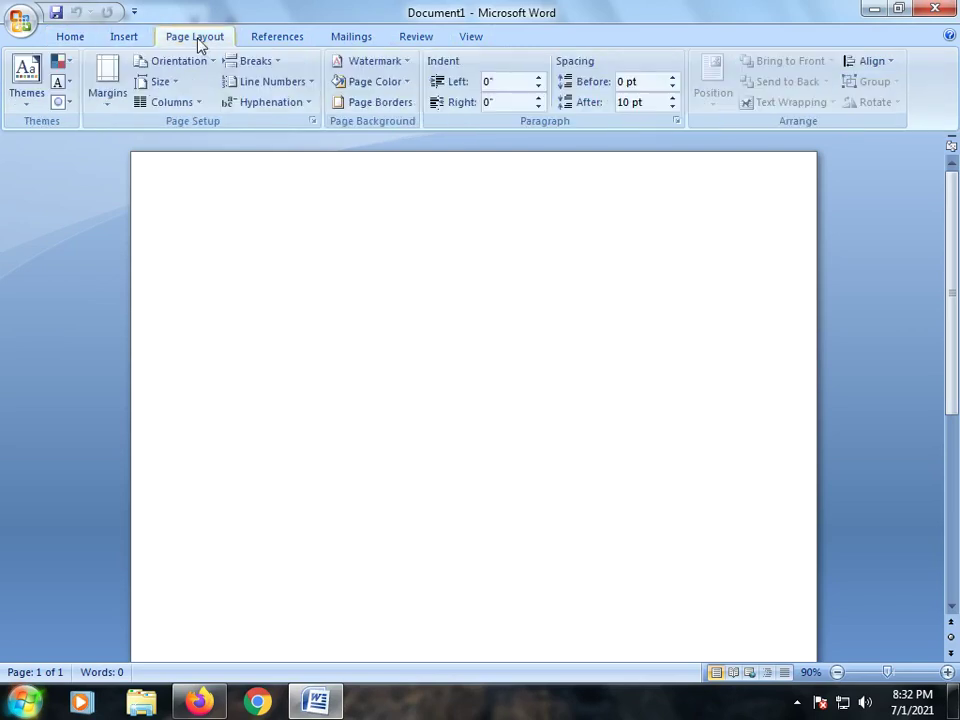
{"action": "left_click", "coordinate": [274, 40]}
{"action": "left_click", "coordinate": [360, 38]}
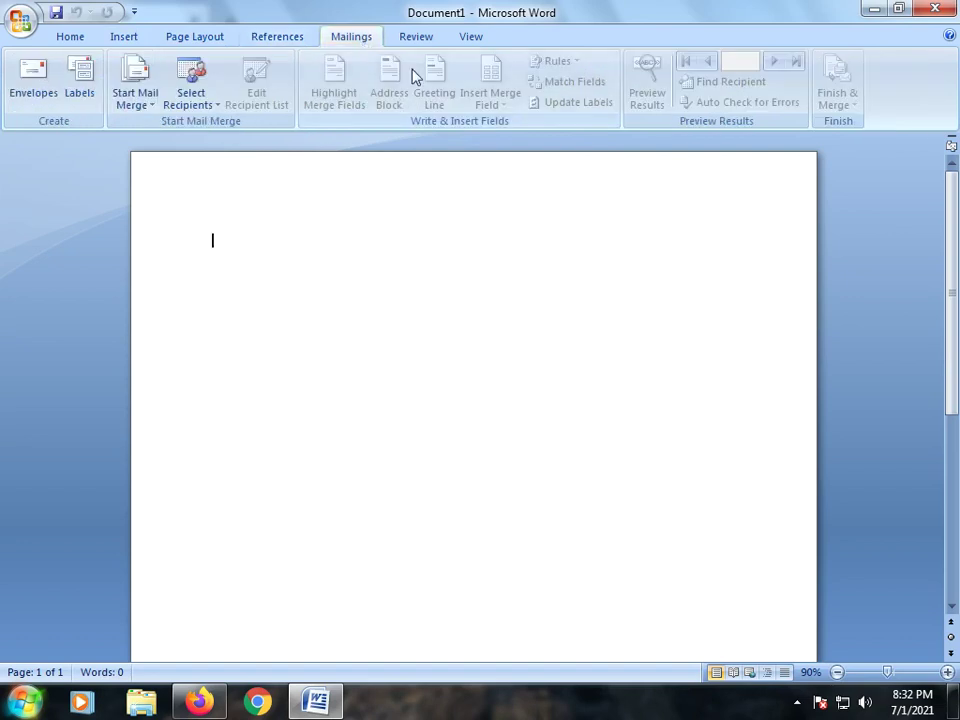
{"action": "left_click", "coordinate": [472, 38]}
{"action": "left_click", "coordinate": [86, 44]}
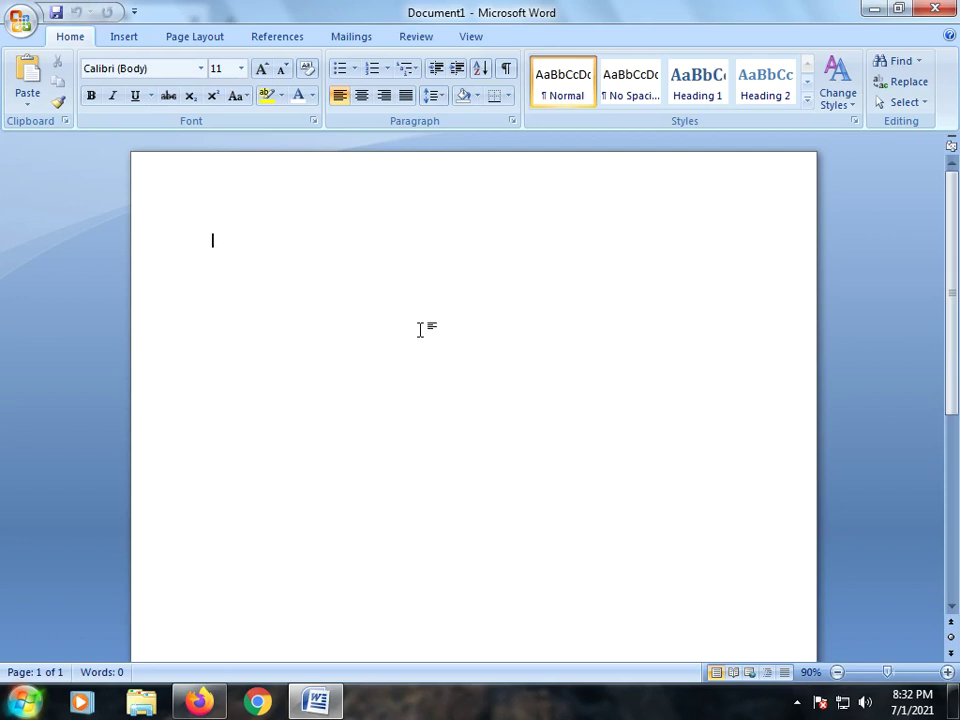
{"action": "type", "text": "Mr Talk"}
Select 'Mr Talk' and preview the headings font and Agency FB in the Font dialog, then cancel
{"action": "left_click_drag", "start_coordinate": [220, 245], "coordinate": [247, 246]}
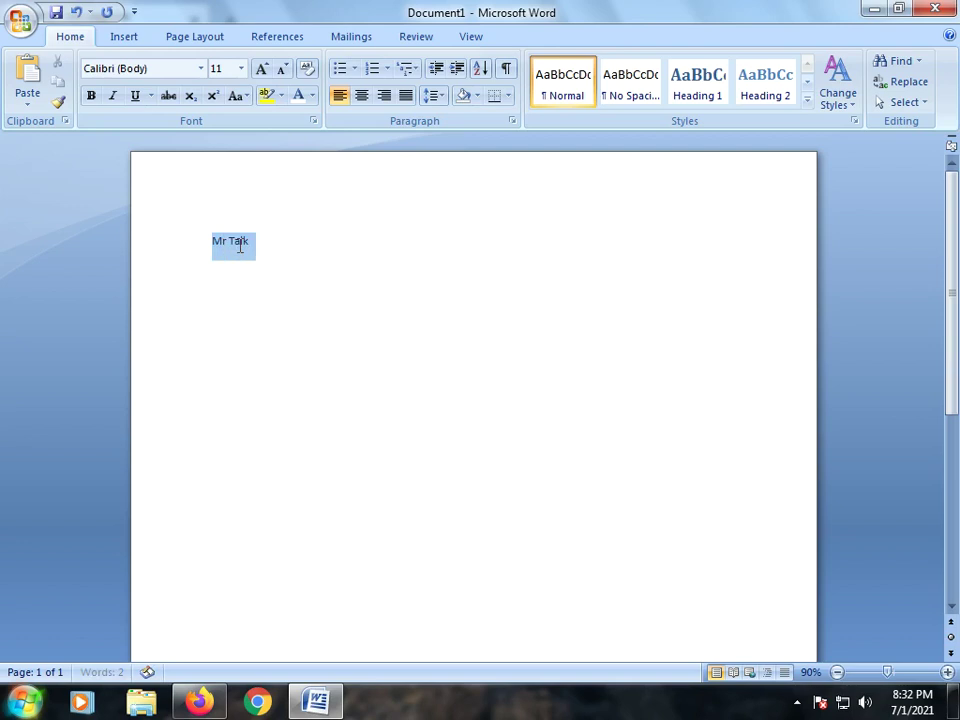
{"action": "right_click", "coordinate": [247, 247]}
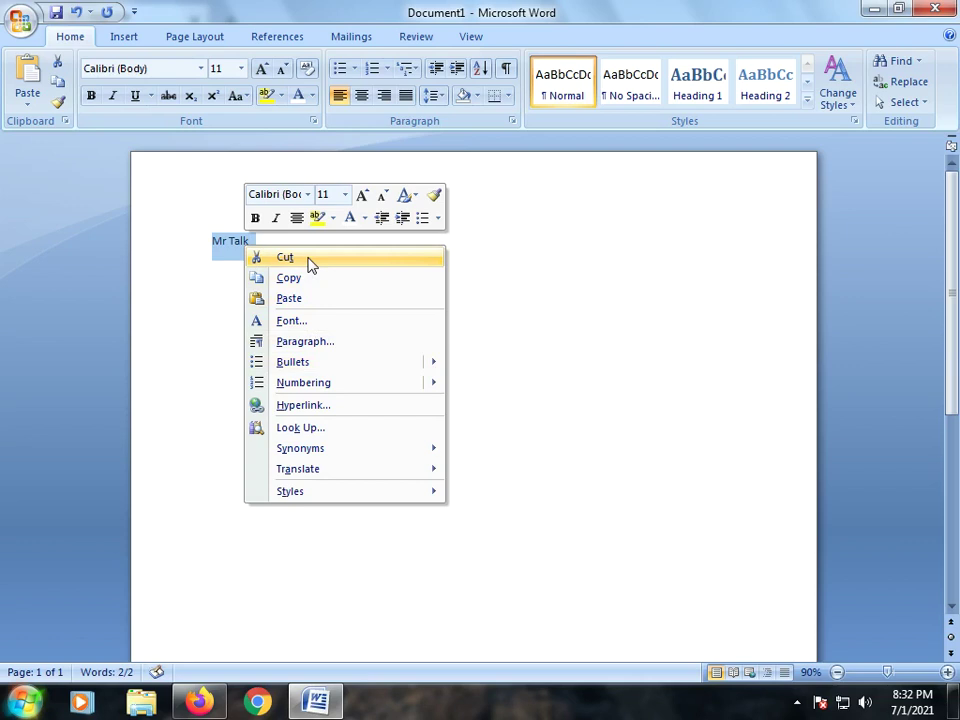
{"action": "left_click", "coordinate": [317, 321]}
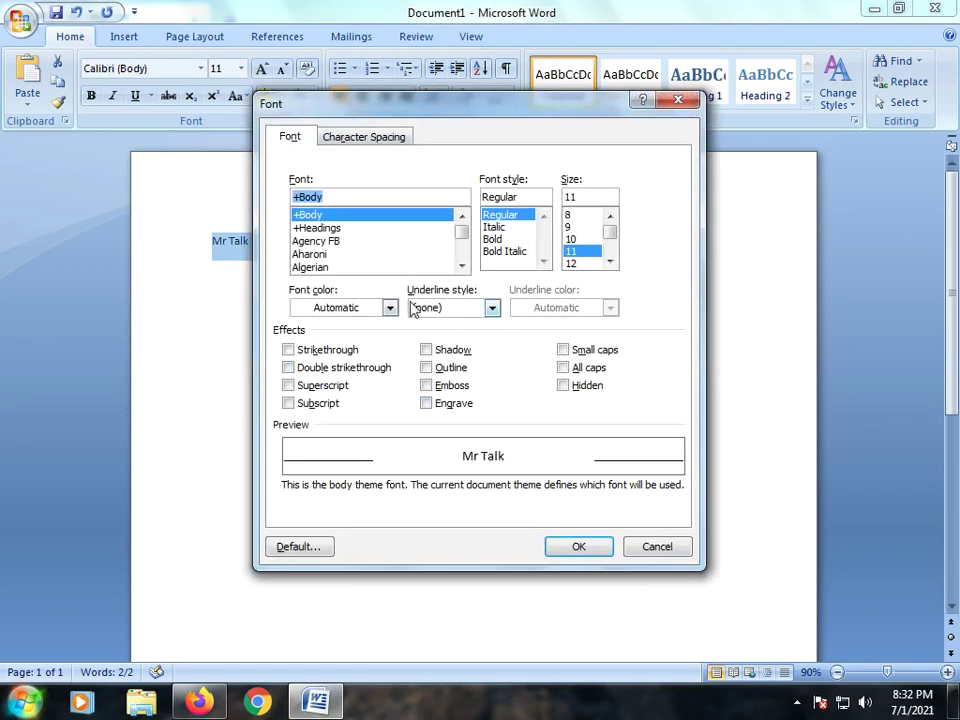
{"action": "left_click", "coordinate": [350, 229]}
{"action": "left_click", "coordinate": [347, 241]}
{"action": "scroll", "coordinate": [338, 253], "scroll_direction": "down", "scroll_amount": 2}
{"action": "scroll", "coordinate": [342, 254], "scroll_direction": "down", "scroll_amount": 2}
{"action": "scroll", "coordinate": [342, 254], "scroll_direction": "down", "scroll_amount": 3}
{"action": "scroll", "coordinate": [358, 268], "scroll_direction": "down", "scroll_amount": 2}
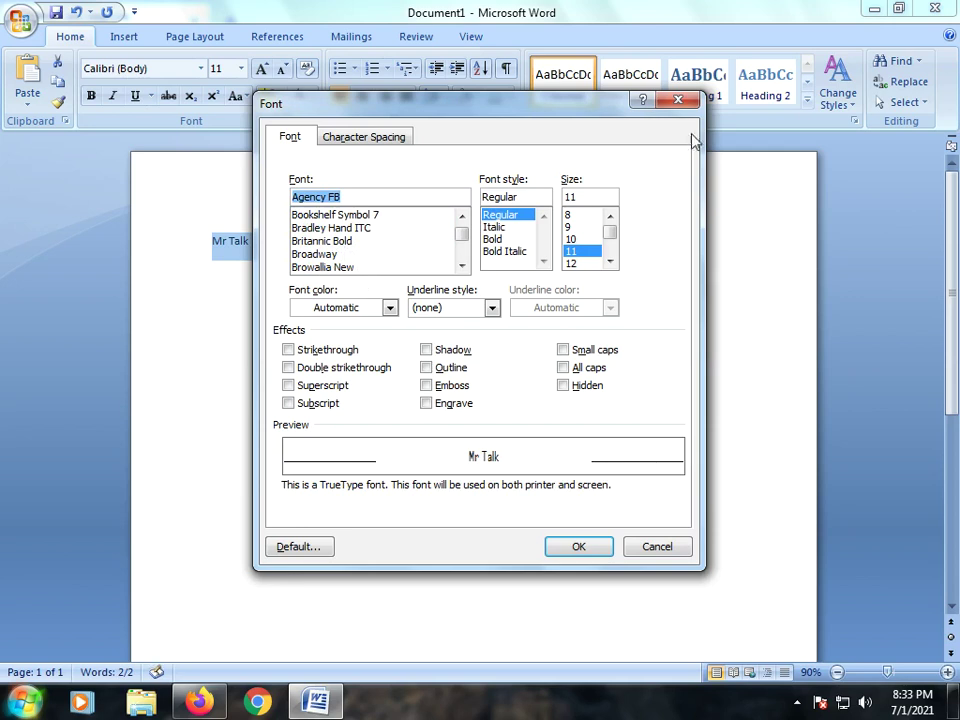
{"action": "key", "text": "Escape"}
Apply the four-diamond bullet to the Mr Talk line from the Bullets shortcut menu
{"action": "right_click", "coordinate": [244, 249]}
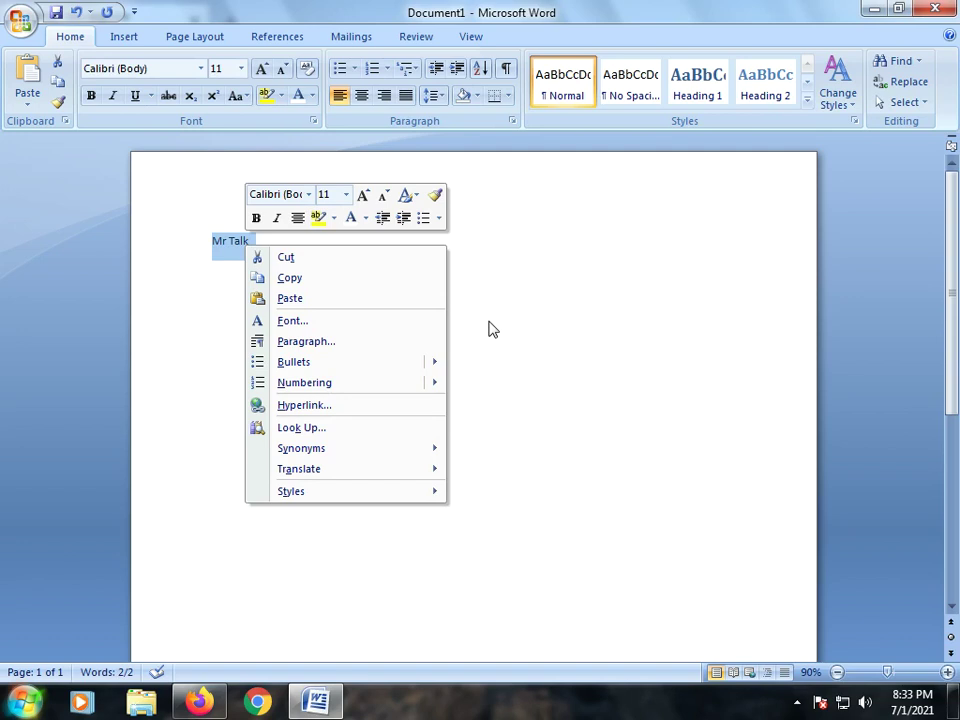
{"action": "mouse_move", "coordinate": [332, 362]}
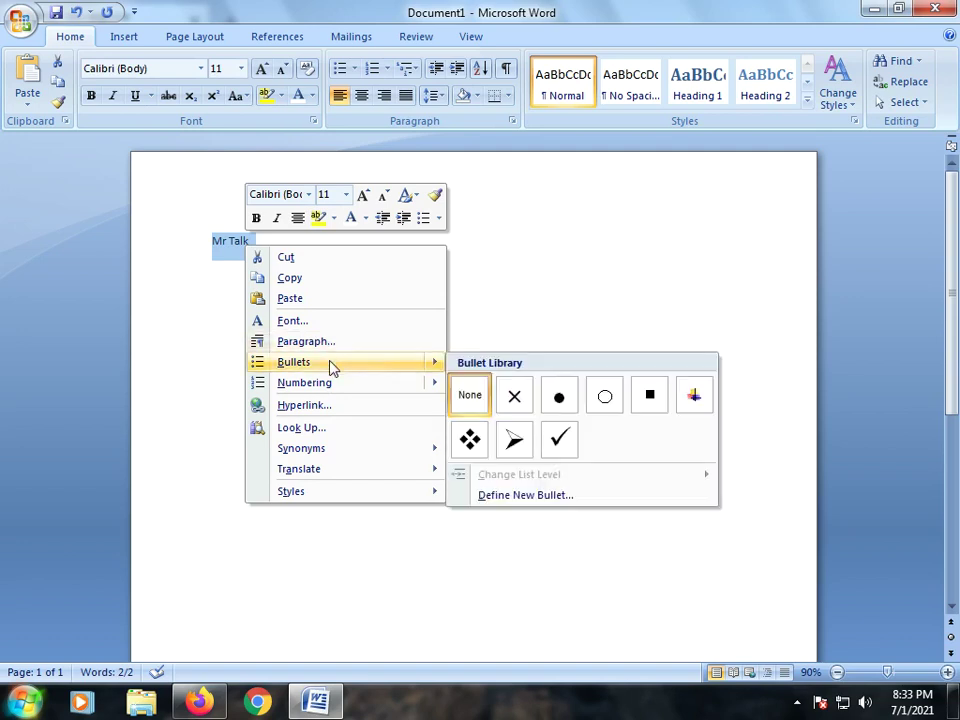
{"action": "left_click", "coordinate": [478, 450]}
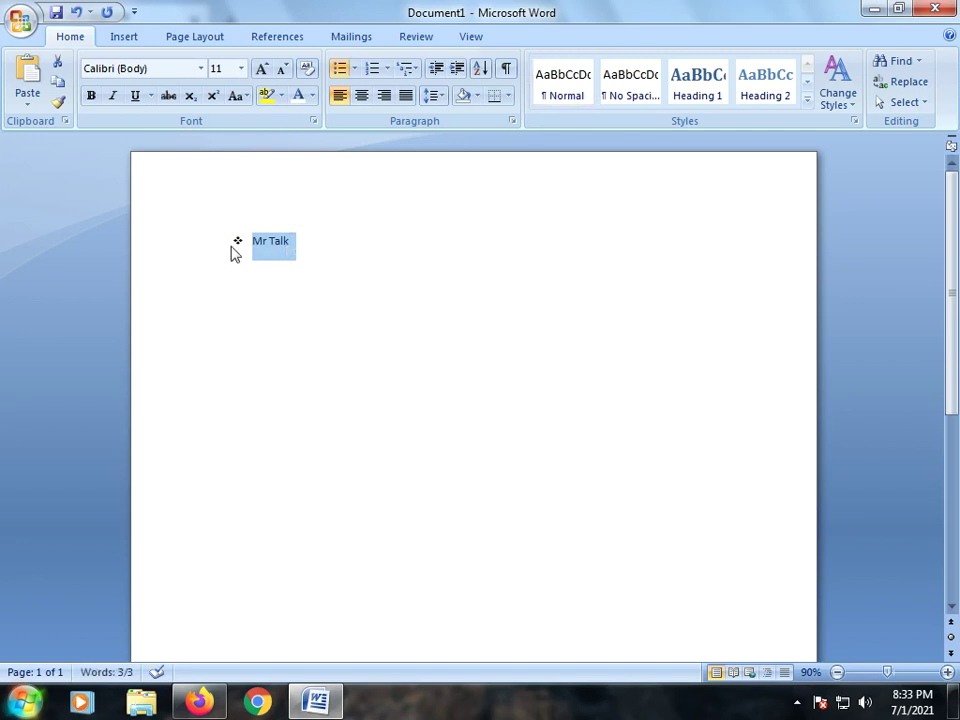
Dismiss the notification, reselect the bulleted line, then close its menu and deselect it
{"action": "right_click", "coordinate": [279, 253]}
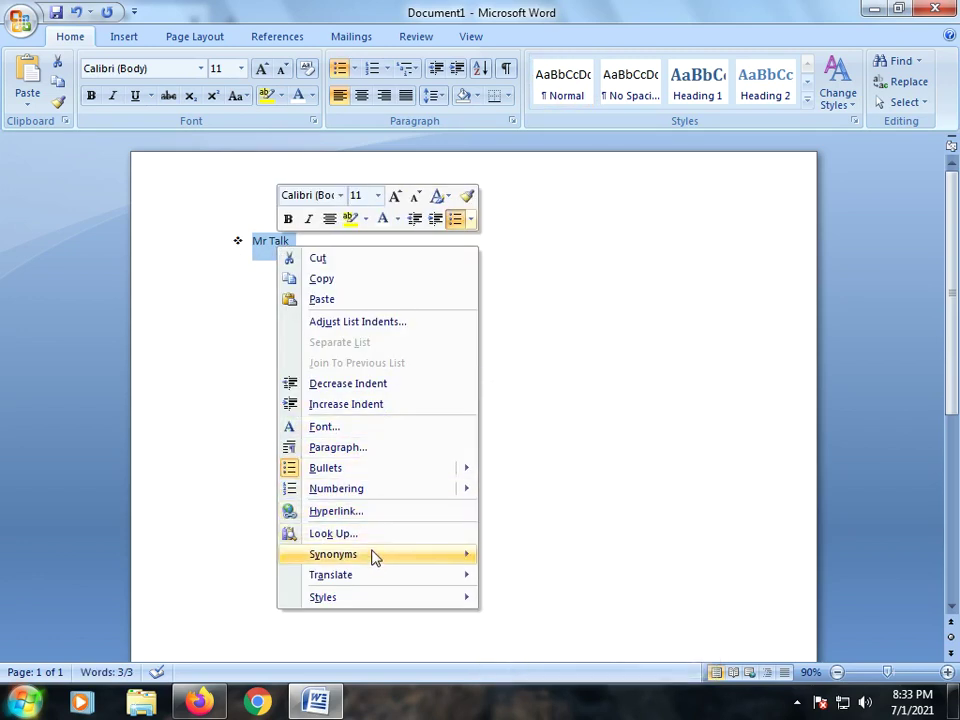
{"action": "mouse_move", "coordinate": [372, 554]}
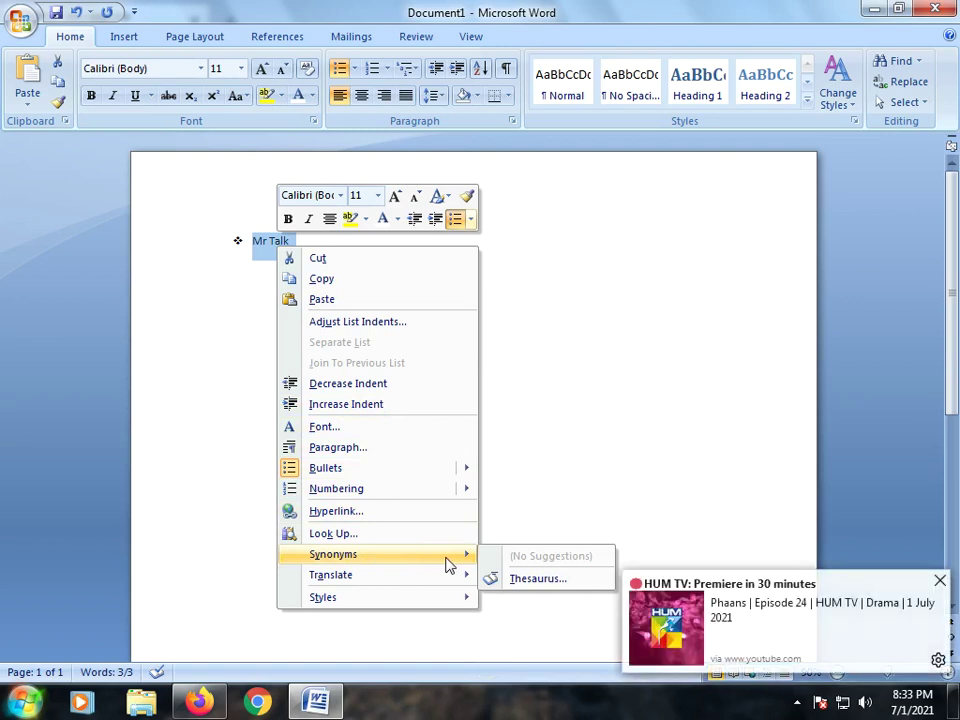
{"action": "left_click", "coordinate": [941, 583]}
{"action": "triple_click", "coordinate": [272, 250]}
{"action": "right_click", "coordinate": [272, 250]}
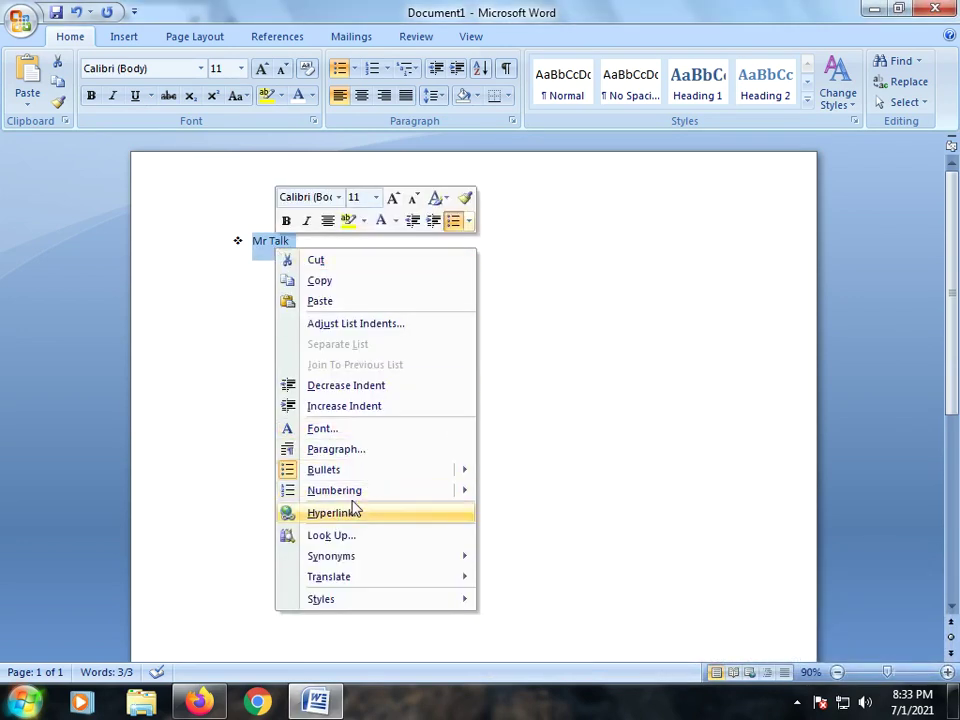
{"action": "left_click", "coordinate": [664, 306]}
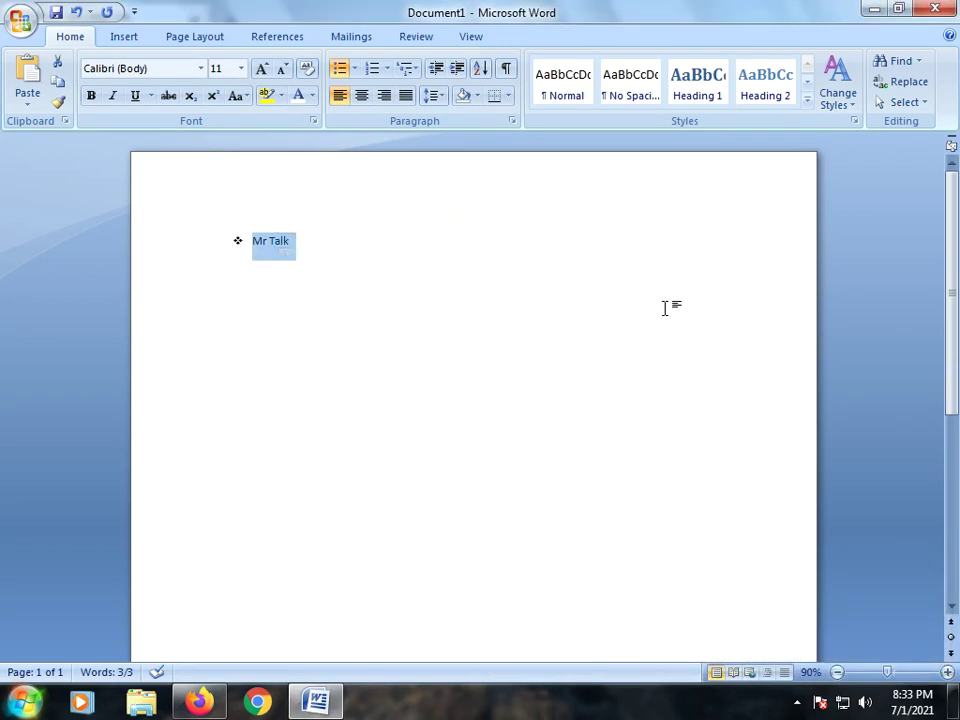
Make the text bold and look over the underline styles without picking one
{"action": "left_click", "coordinate": [92, 100]}
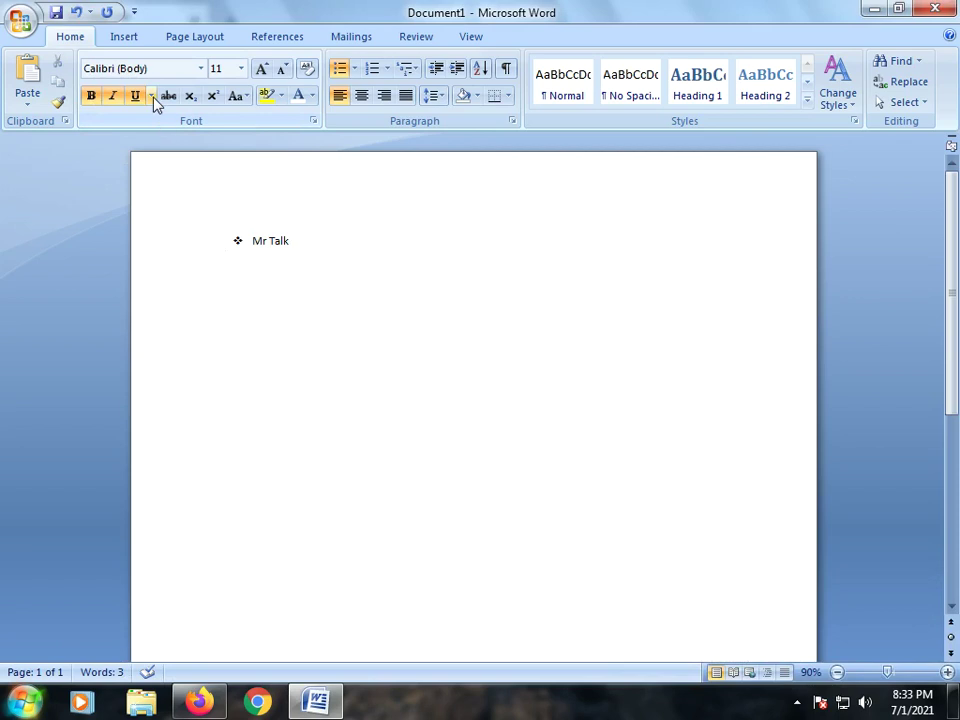
{"action": "left_click", "coordinate": [152, 96]}
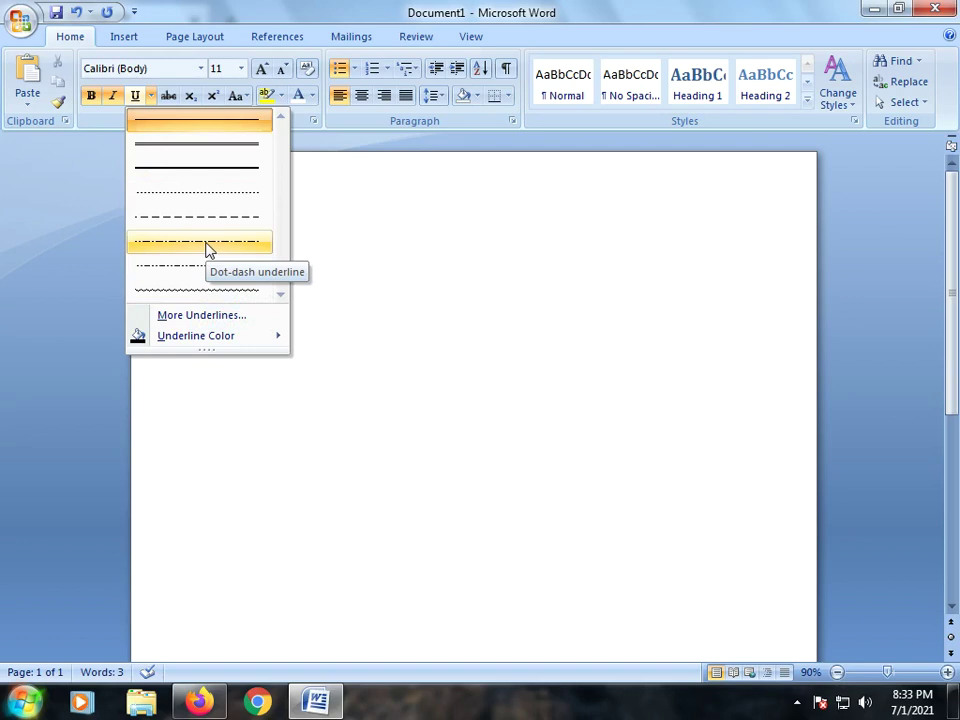
{"action": "left_click", "coordinate": [375, 198]}
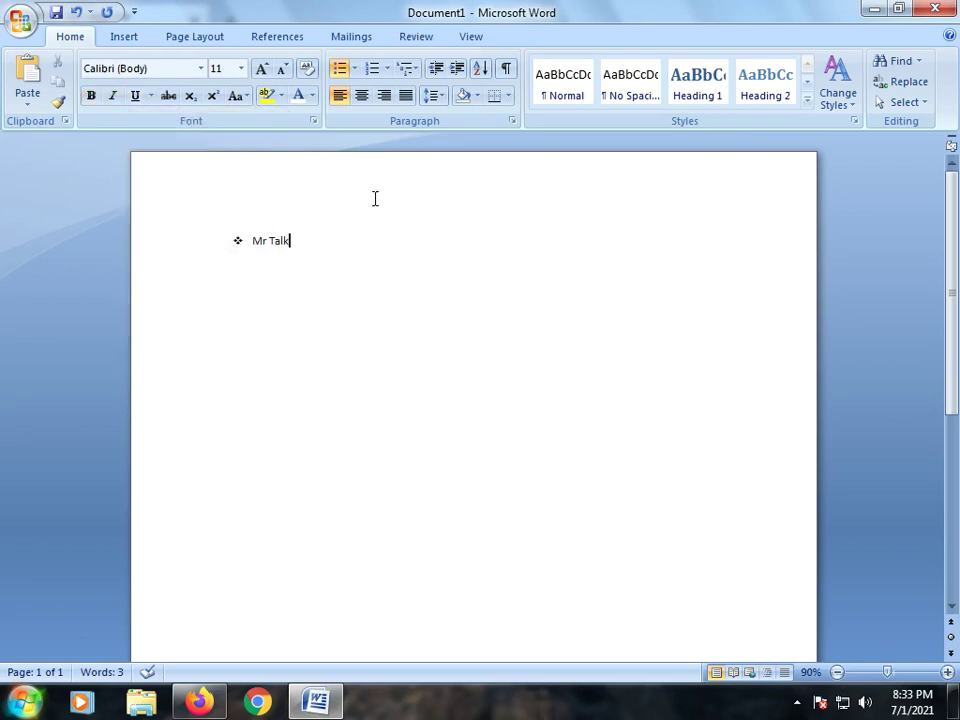
Browse the font and font-size lists without changing either, then select 'Mr Talk'
{"action": "left_click", "coordinate": [202, 68]}
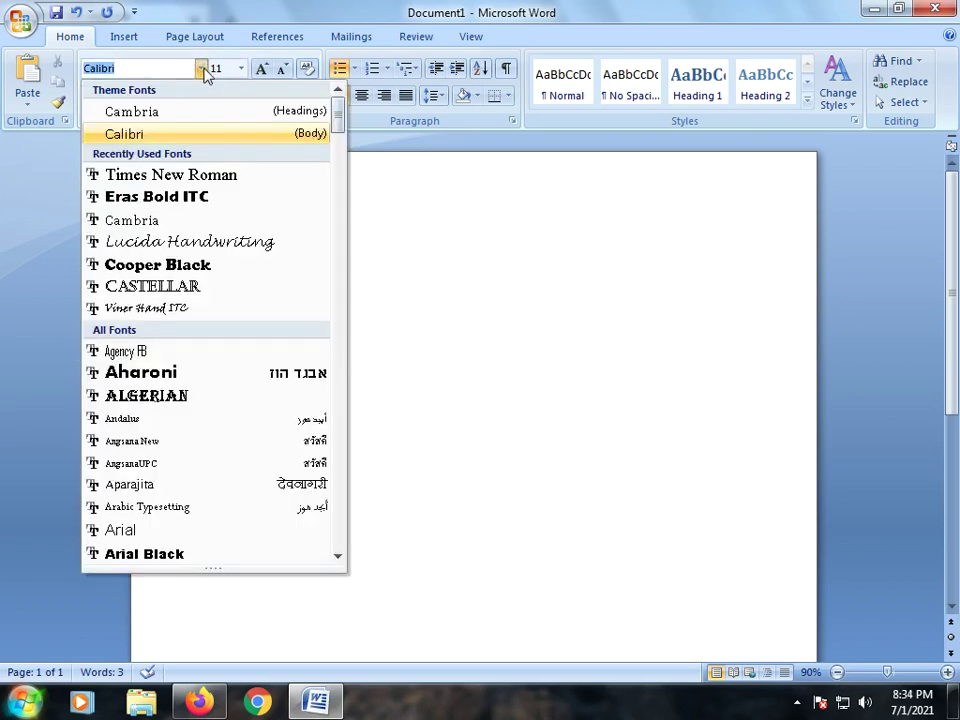
{"action": "scroll", "coordinate": [221, 229], "scroll_direction": "down", "scroll_amount": 5}
{"action": "scroll", "coordinate": [221, 230], "scroll_direction": "down", "scroll_amount": 2}
{"action": "scroll", "coordinate": [221, 229], "scroll_direction": "down", "scroll_amount": 10}
{"action": "scroll", "coordinate": [218, 229], "scroll_direction": "down", "scroll_amount": 10}
{"action": "scroll", "coordinate": [218, 229], "scroll_direction": "down", "scroll_amount": 10}
{"action": "scroll", "coordinate": [221, 230], "scroll_direction": "down", "scroll_amount": 9}
{"action": "scroll", "coordinate": [220, 231], "scroll_direction": "down", "scroll_amount": 5}
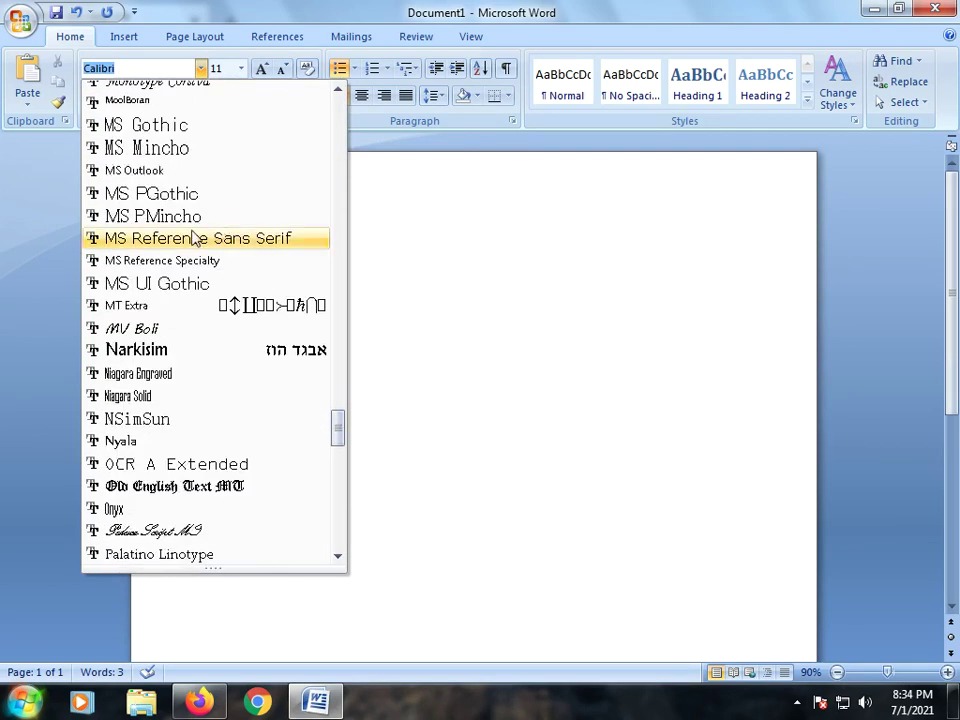
{"action": "left_click", "coordinate": [519, 331]}
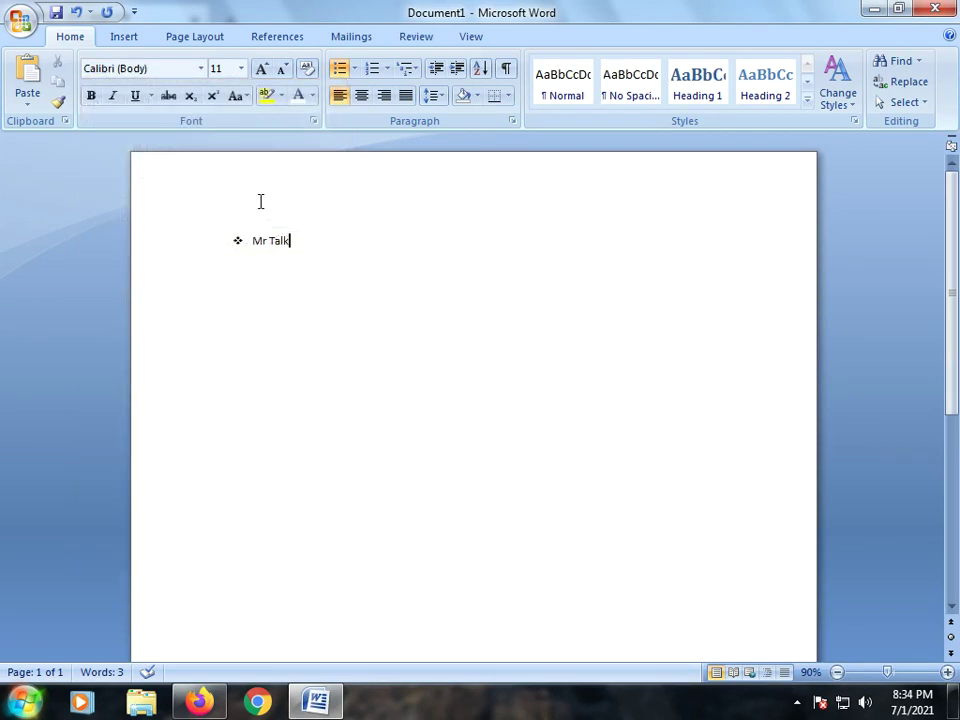
{"action": "left_click", "coordinate": [241, 68]}
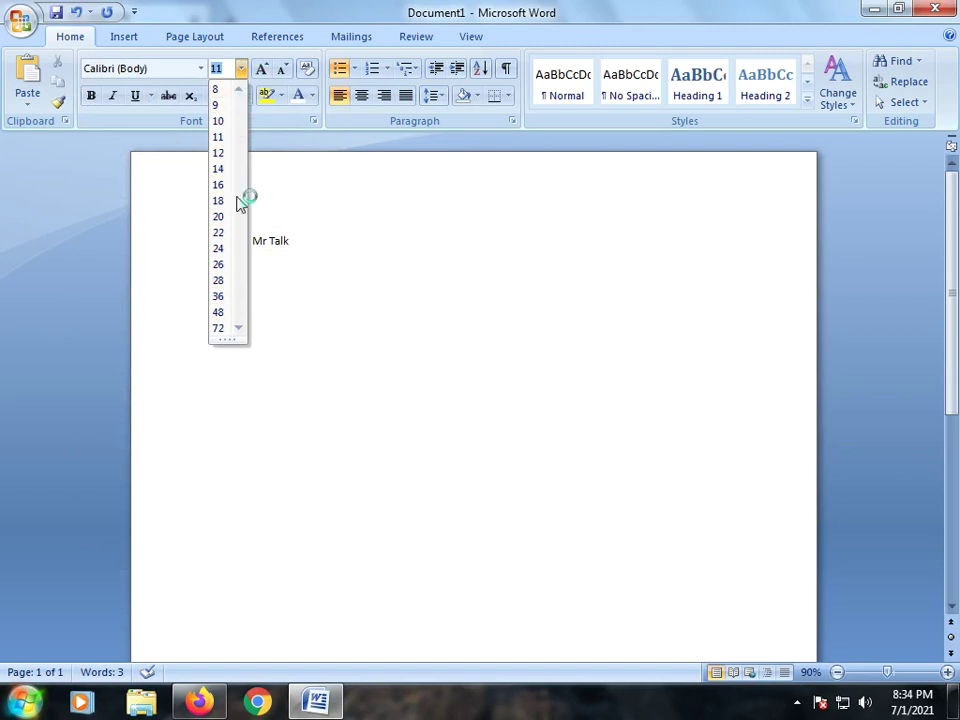
{"action": "left_click", "coordinate": [286, 237]}
{"action": "left_click_drag", "start_coordinate": [280, 240], "coordinate": [256, 240]}
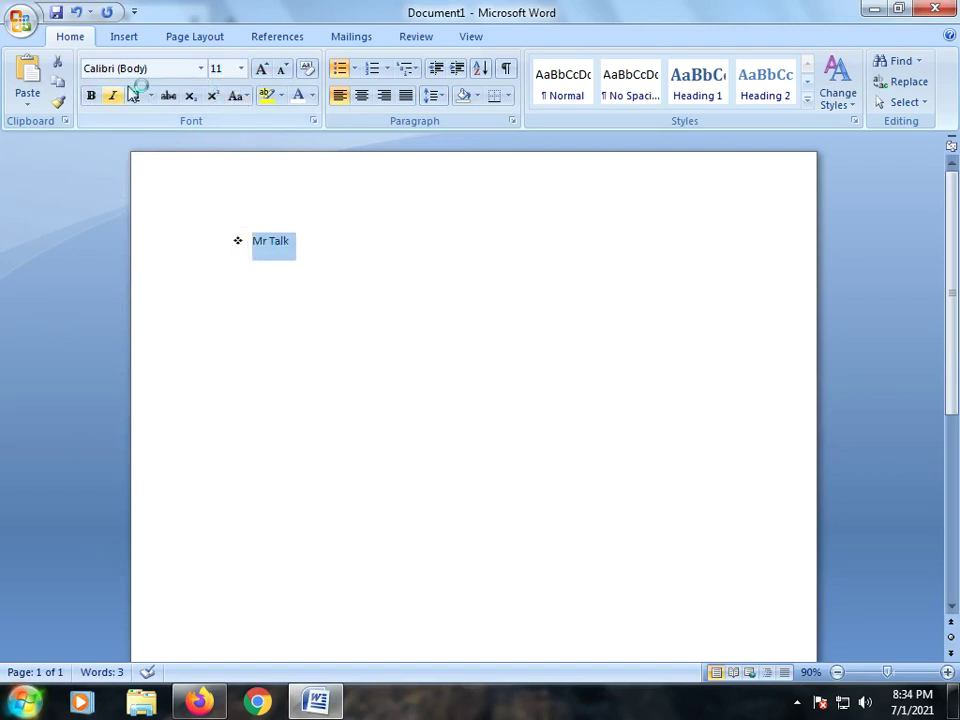
Set Mr Talk to Cambria (Headings) at 36 pt, after briefly trying 72 pt
{"action": "left_click", "coordinate": [203, 69]}
{"action": "left_click", "coordinate": [220, 111]}
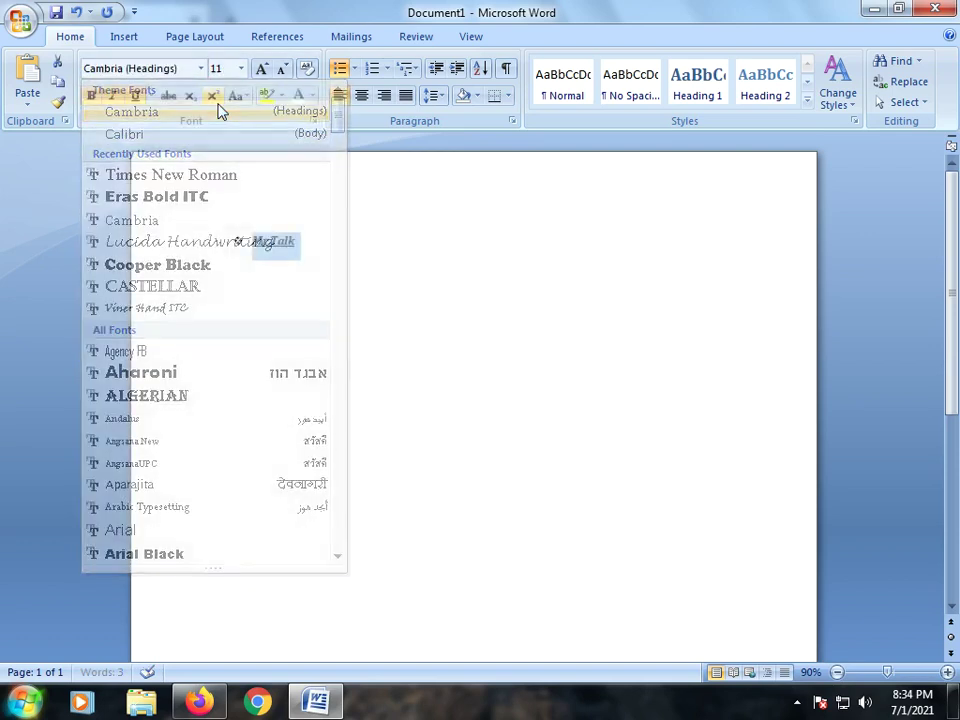
{"action": "left_click", "coordinate": [241, 68]}
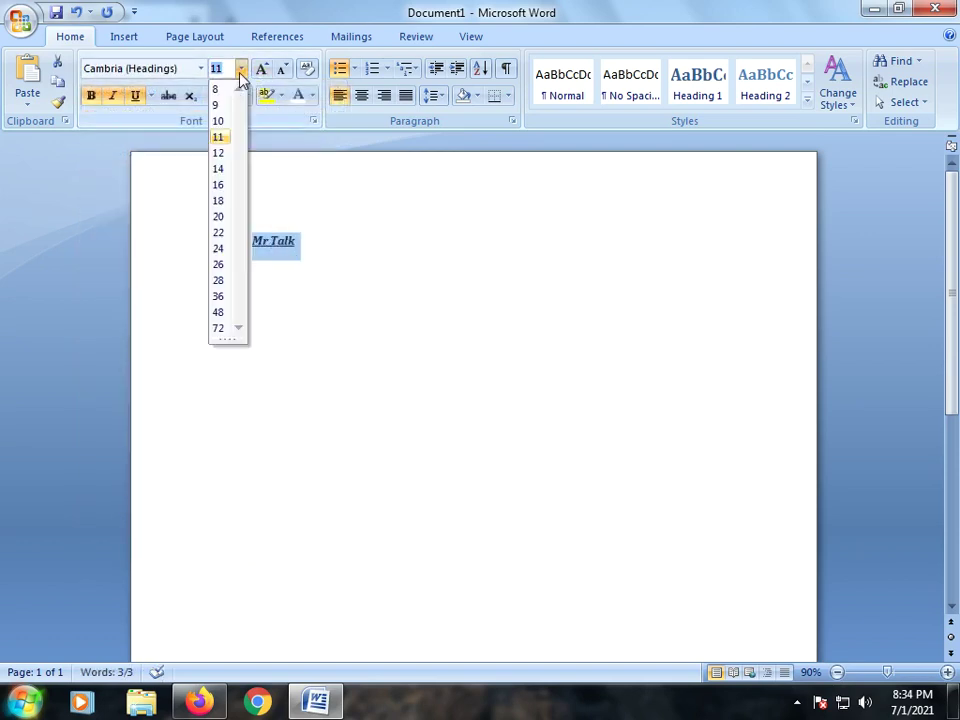
{"action": "left_click", "coordinate": [224, 330]}
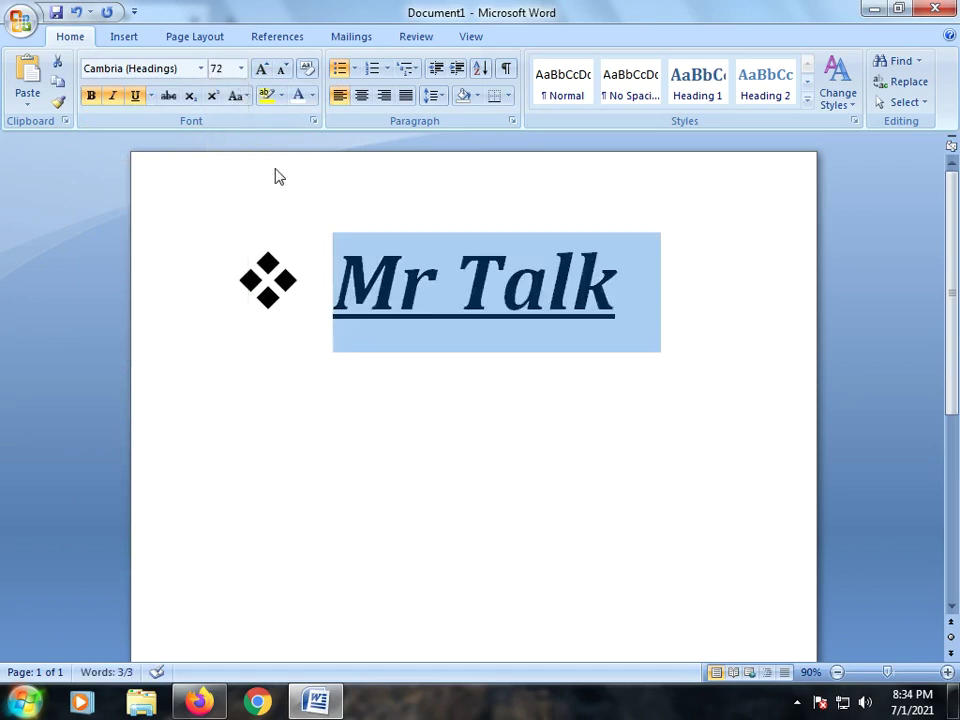
{"action": "left_click", "coordinate": [241, 68]}
{"action": "left_click", "coordinate": [236, 294]}
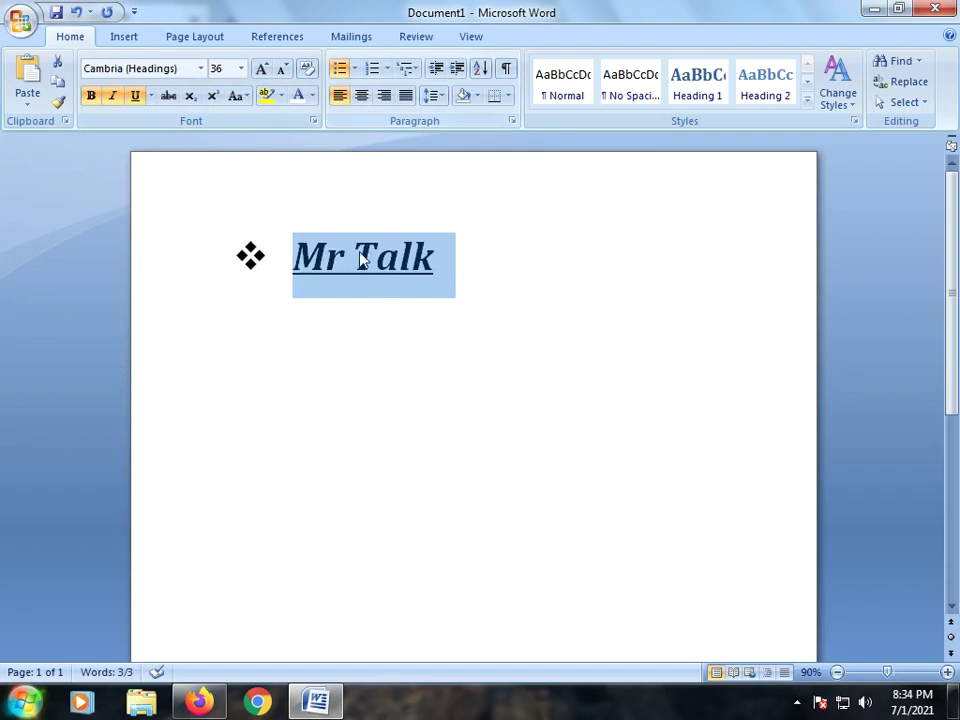
Try centred and right alignment, then left-align the Mr Talk line and deselect it
{"action": "left_click", "coordinate": [361, 95]}
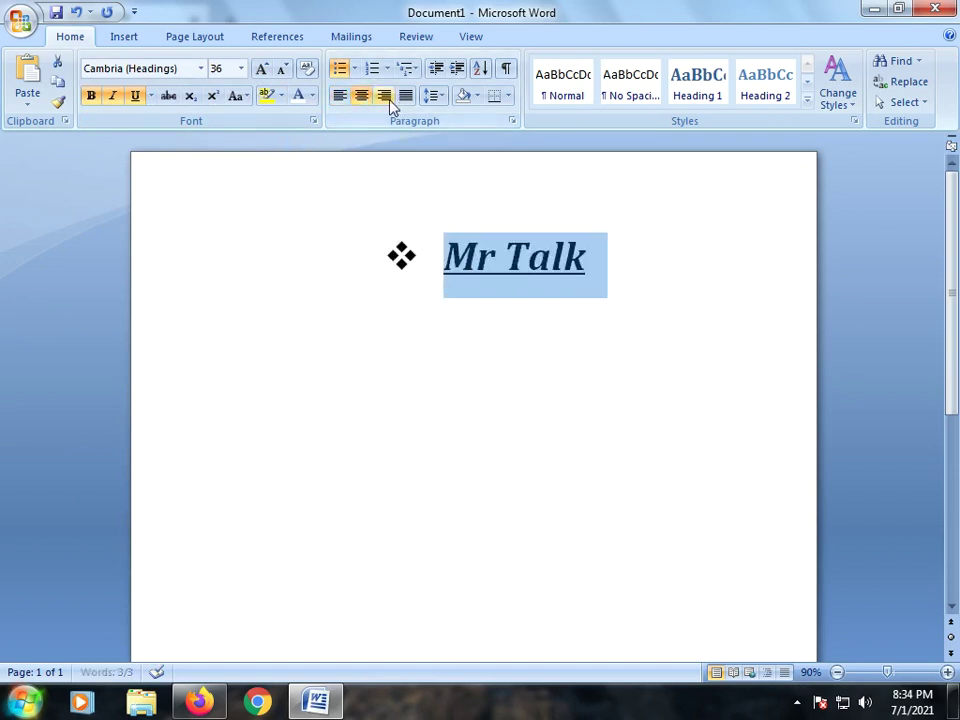
{"action": "left_click", "coordinate": [390, 103]}
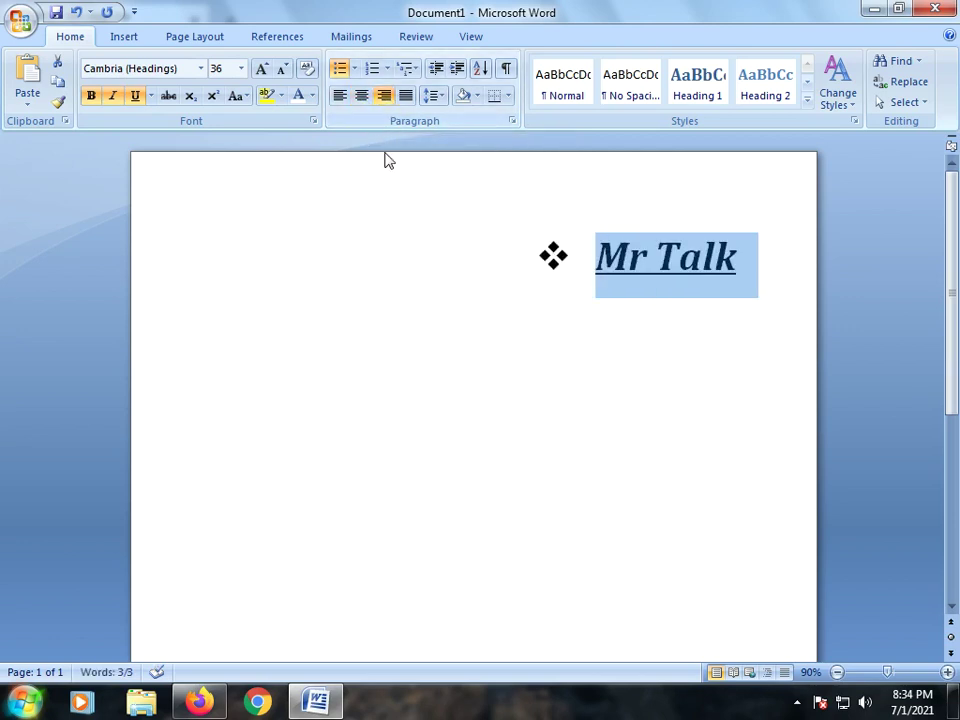
{"action": "left_click", "coordinate": [365, 100]}
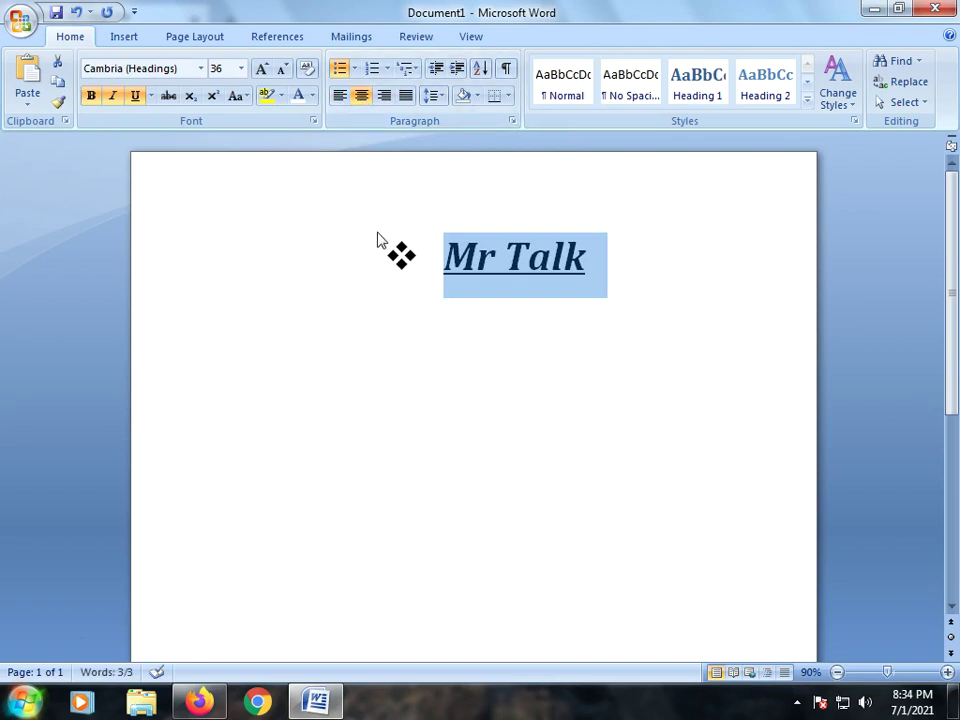
{"action": "left_click", "coordinate": [339, 96]}
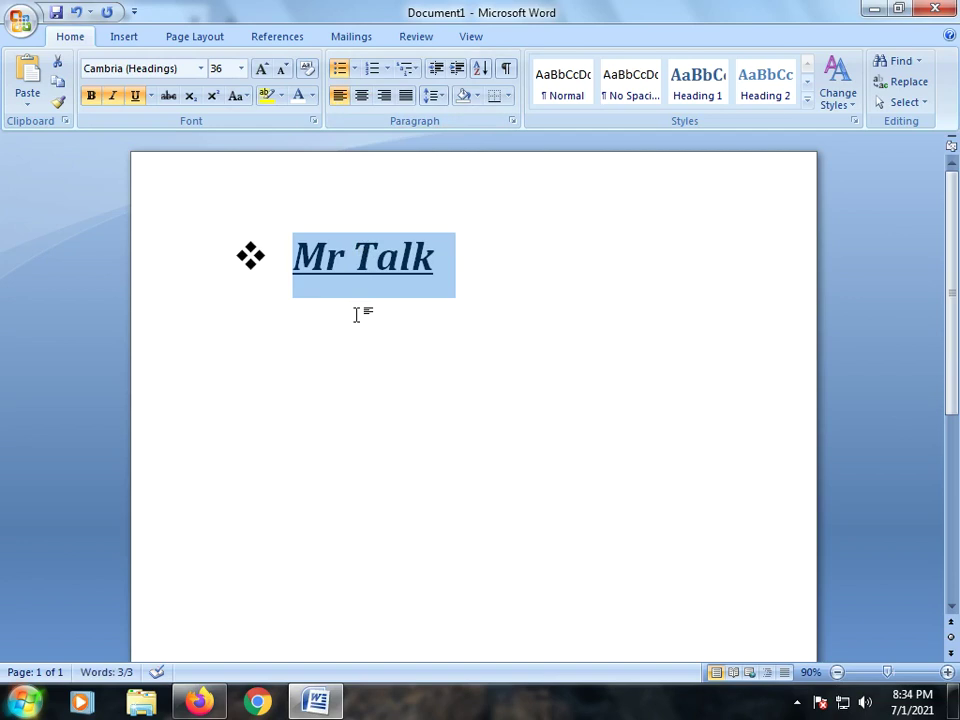
{"action": "left_click", "coordinate": [458, 375]}
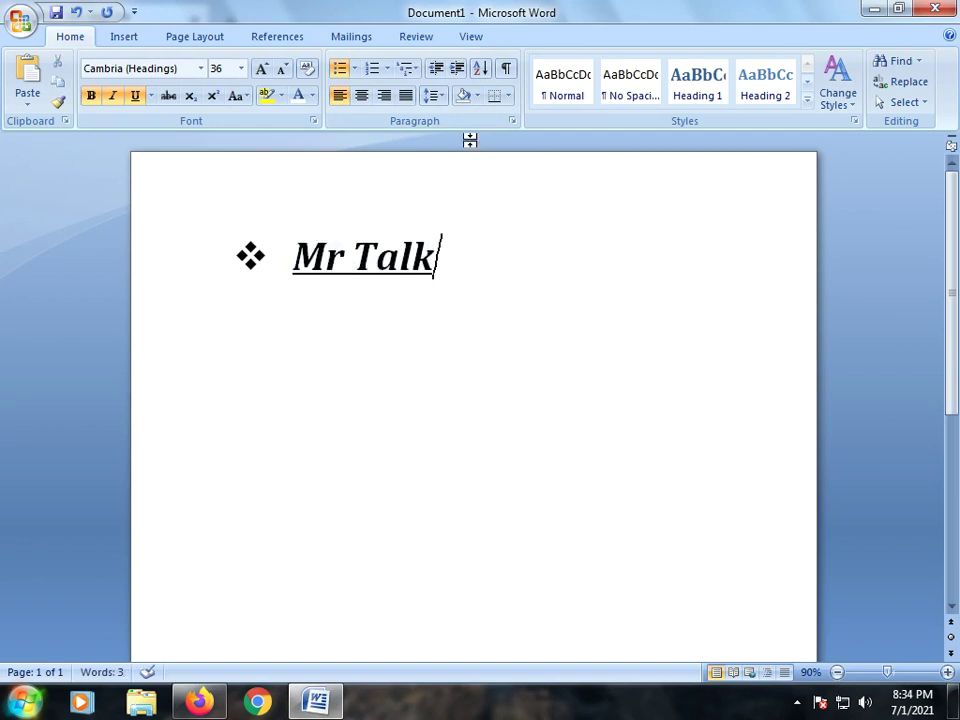
Reapply the diamond bullet, browse the Numbering and Multilevel List galleries, and show Shading colours
{"action": "left_click", "coordinate": [355, 68]}
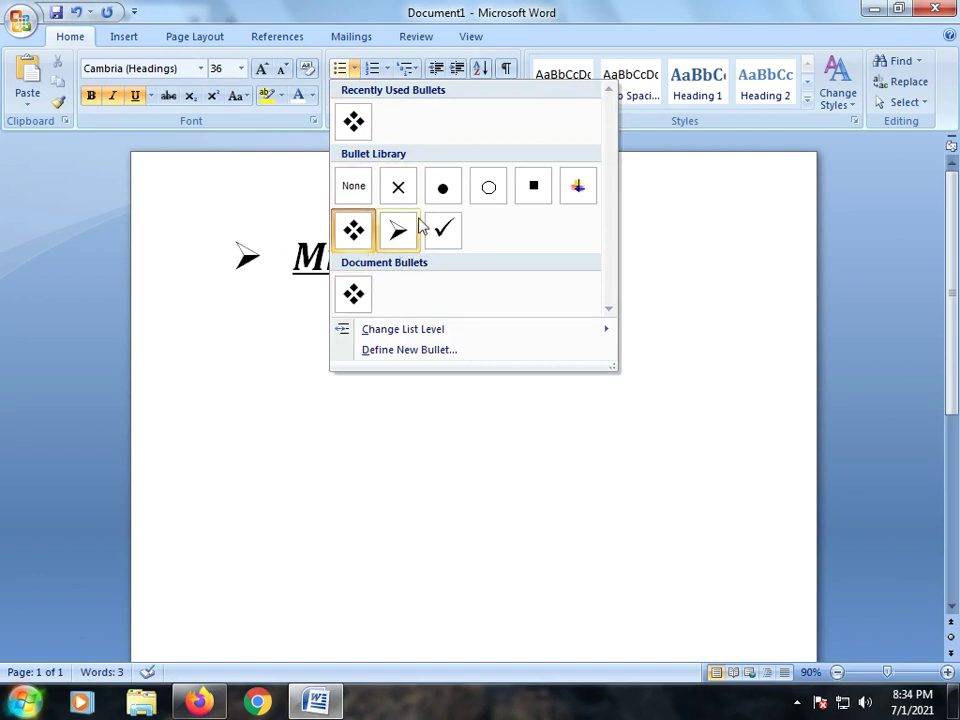
{"action": "left_click", "coordinate": [355, 122]}
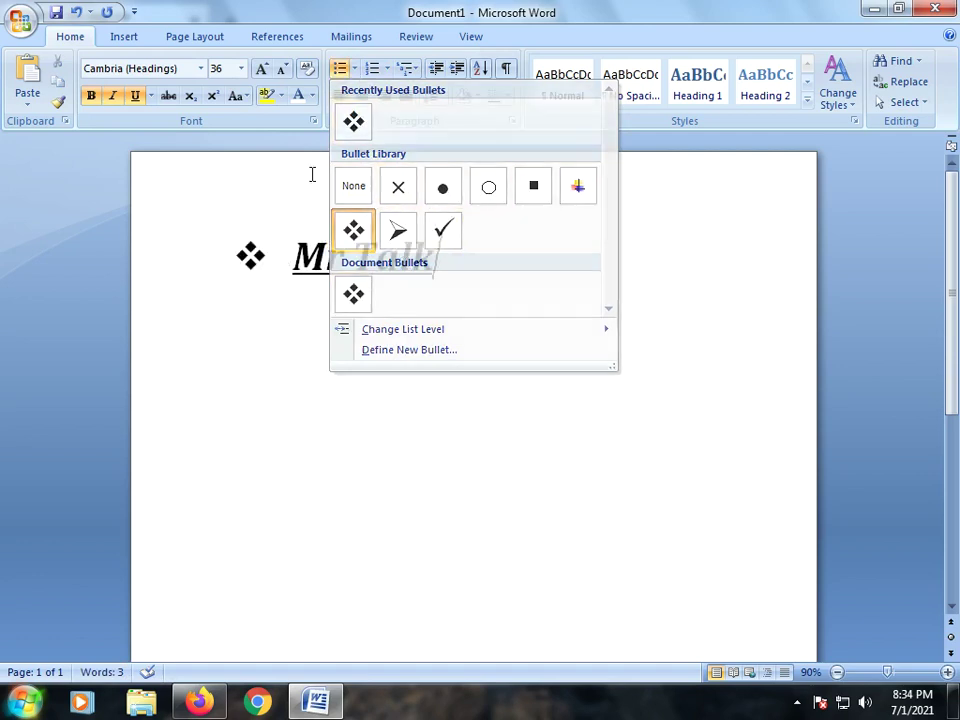
{"action": "left_click", "coordinate": [387, 68]}
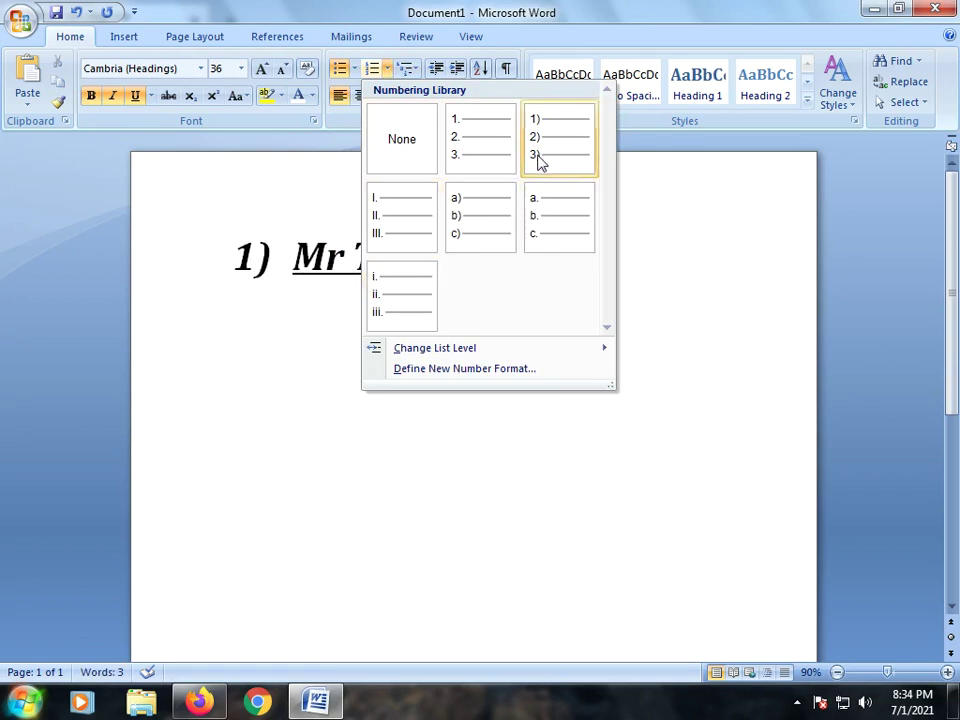
{"action": "left_click", "coordinate": [408, 70]}
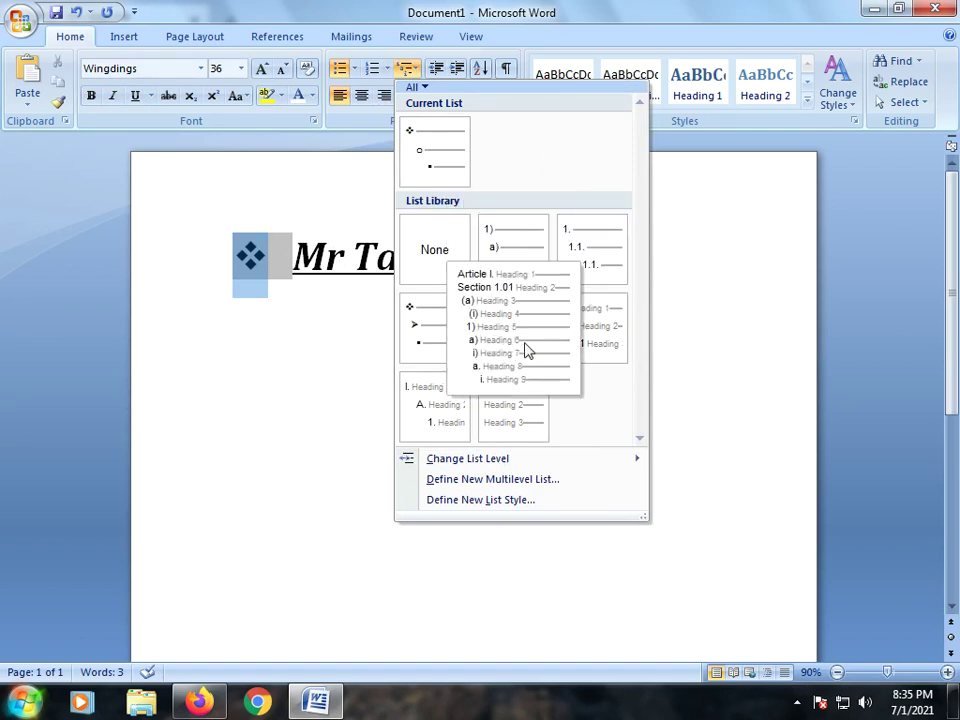
{"action": "left_click", "coordinate": [354, 131]}
{"action": "left_click", "coordinate": [478, 97]}
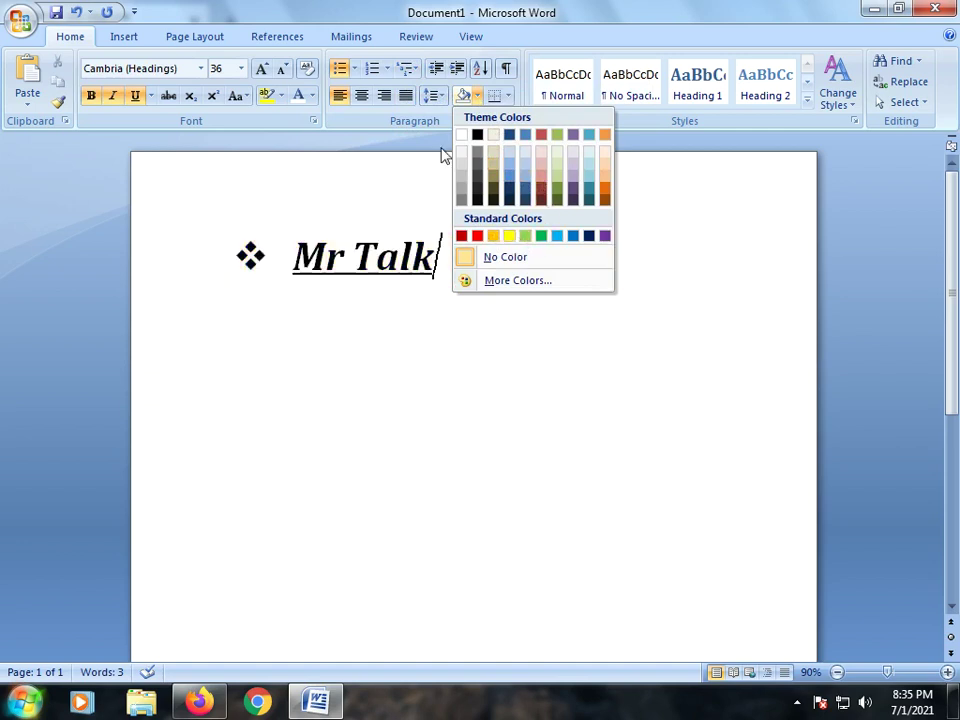
Try bright green and then yellow highlighting on Mr Talk, then remove the highlight
{"action": "left_click", "coordinate": [283, 96]}
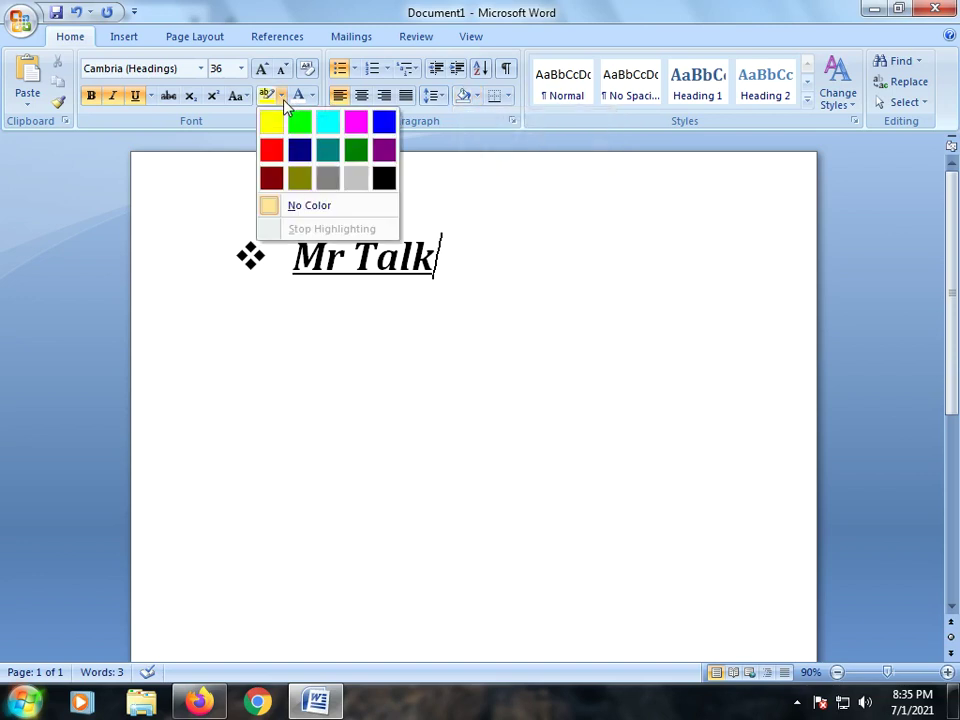
{"action": "left_click", "coordinate": [300, 123]}
{"action": "left_click_drag", "start_coordinate": [324, 250], "coordinate": [413, 315]}
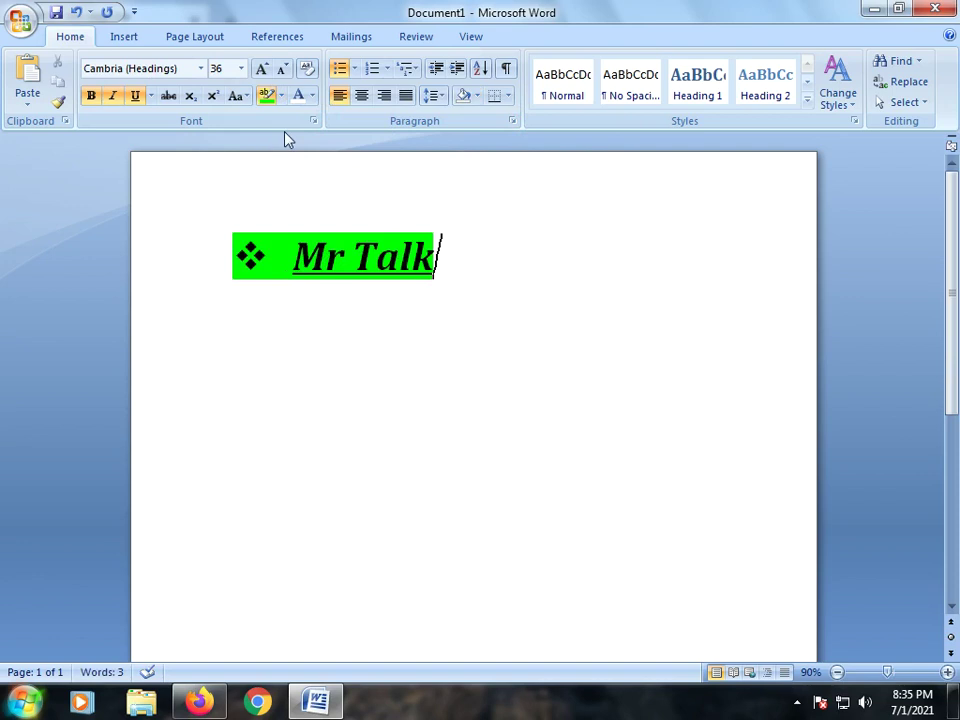
{"action": "left_click", "coordinate": [281, 96]}
{"action": "left_click", "coordinate": [272, 122]}
{"action": "left_click_drag", "start_coordinate": [339, 235], "coordinate": [336, 255]}
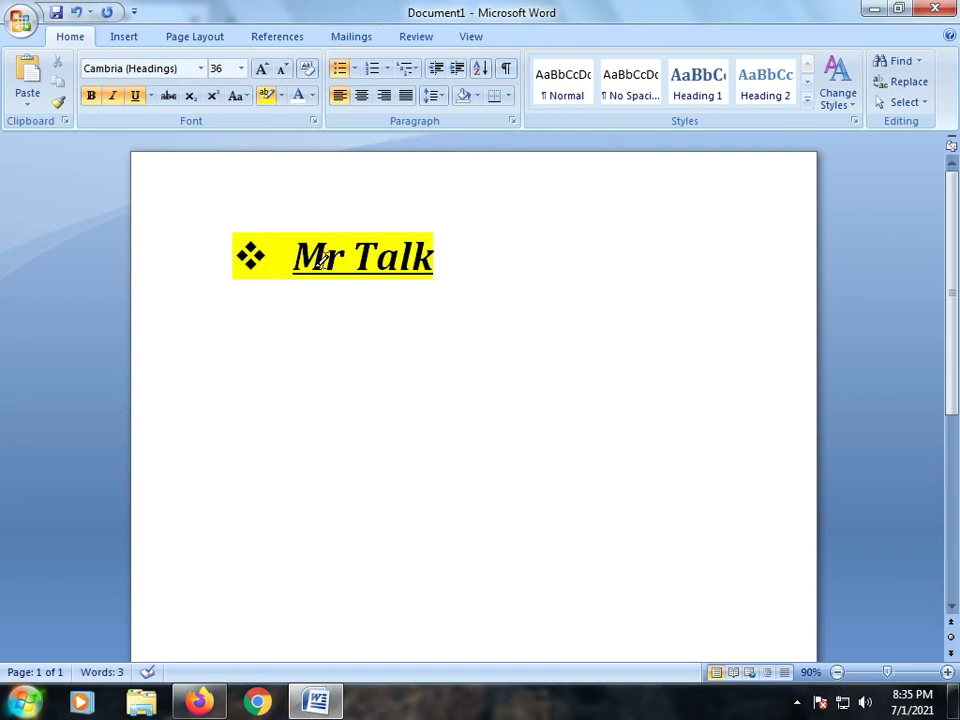
{"action": "left_click_drag", "start_coordinate": [293, 258], "coordinate": [455, 258]}
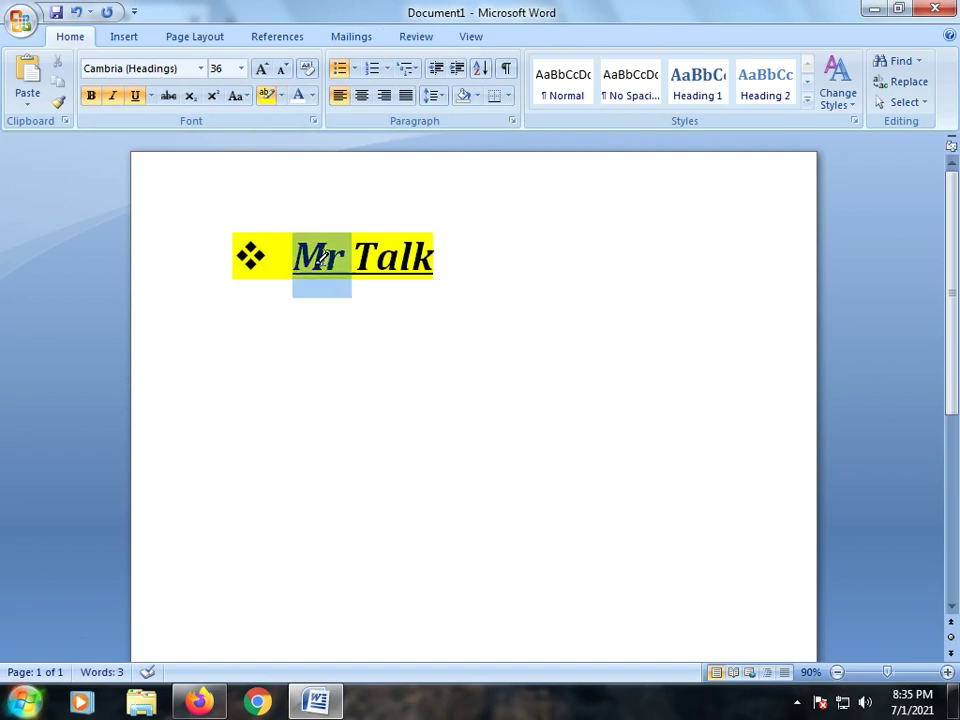
Change the Mr Talk font colour from dark blue to yellow to red, then deselect
{"action": "left_click", "coordinate": [316, 94]}
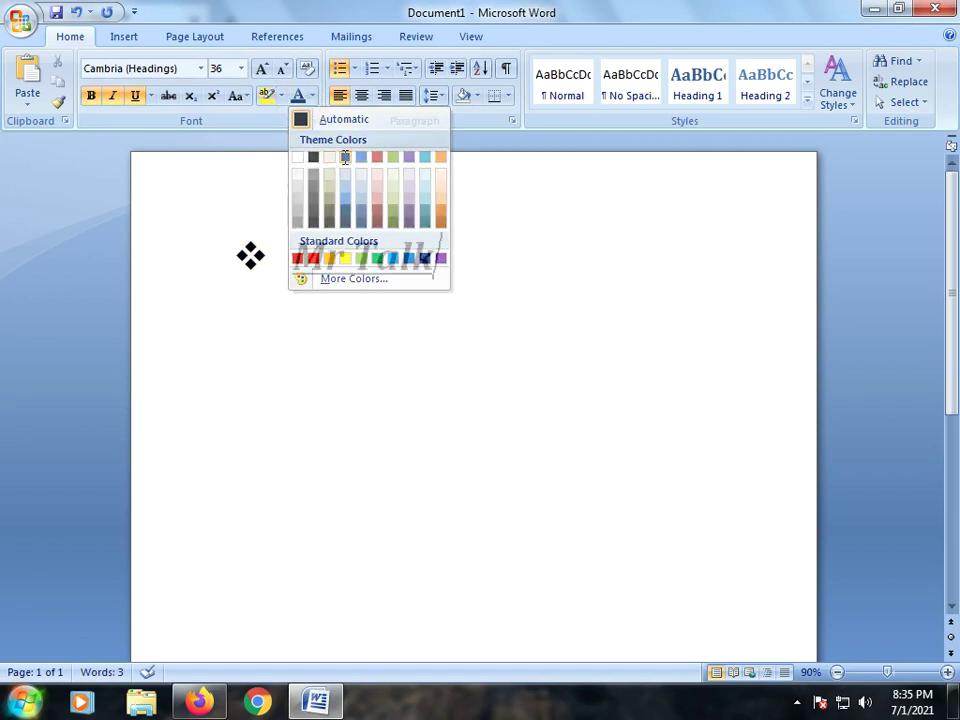
{"action": "left_click", "coordinate": [425, 258]}
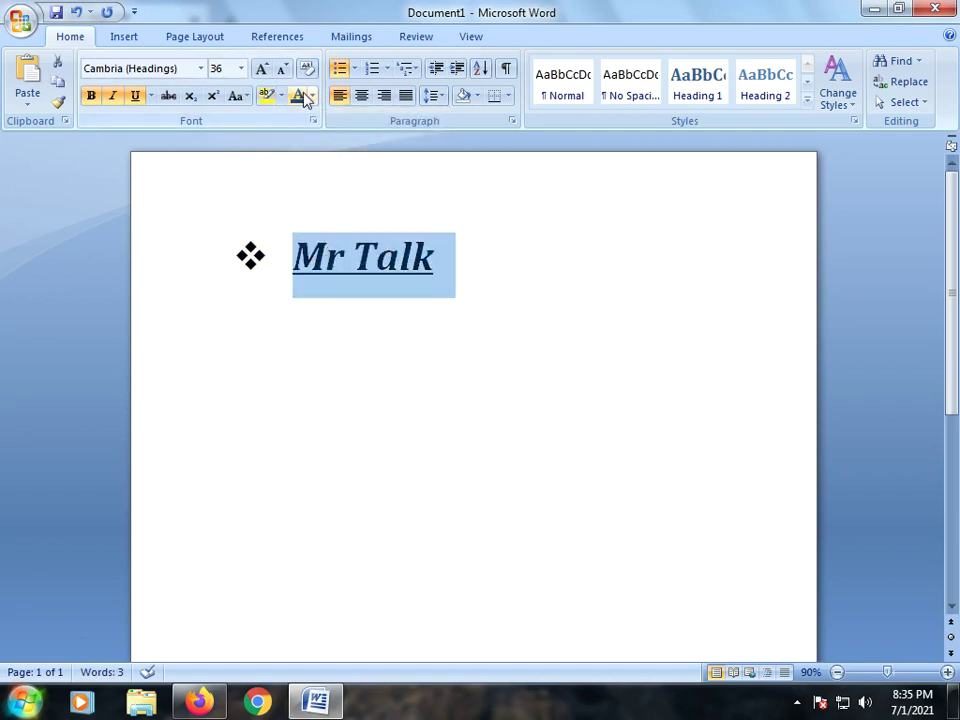
{"action": "left_click", "coordinate": [314, 97]}
{"action": "left_click", "coordinate": [345, 258]}
{"action": "left_click", "coordinate": [313, 96]}
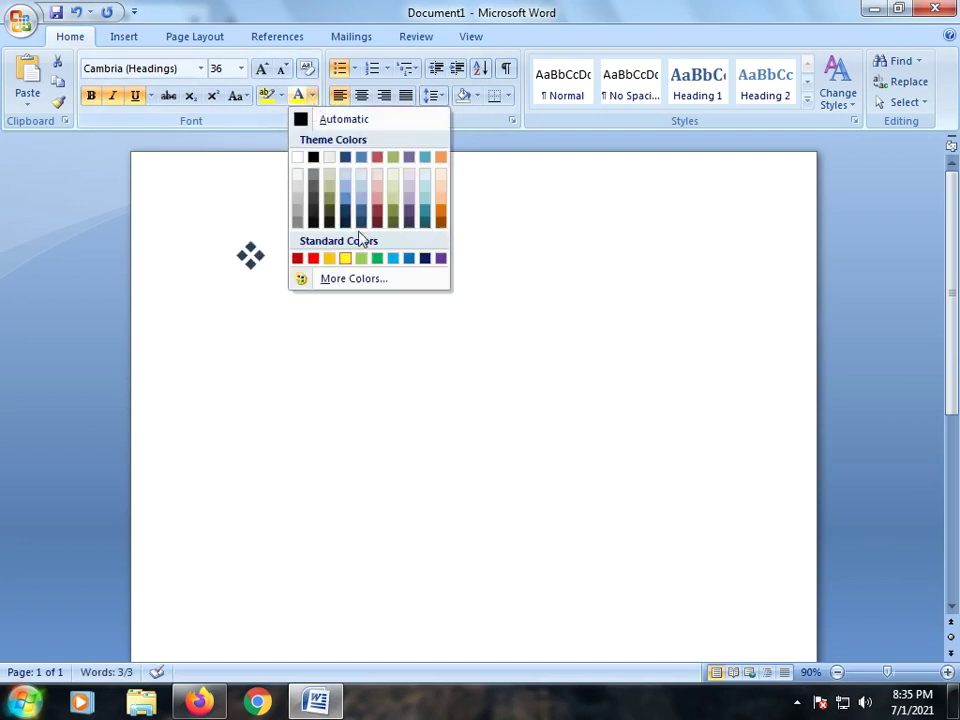
{"action": "left_click", "coordinate": [313, 258]}
{"action": "left_click", "coordinate": [511, 284]}
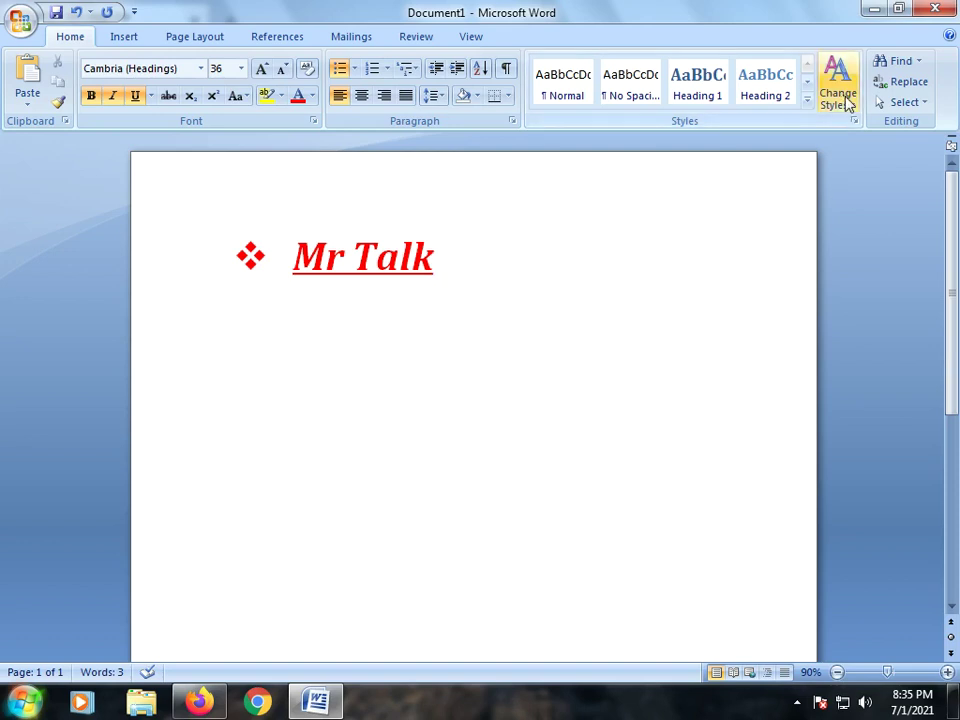
Apply the Apex theme colours via Change Styles > Colors, reapplying them with Mr Talk selected
{"action": "left_click", "coordinate": [845, 100]}
{"action": "mouse_move", "coordinate": [870, 147]}
{"action": "left_click", "coordinate": [724, 203]}
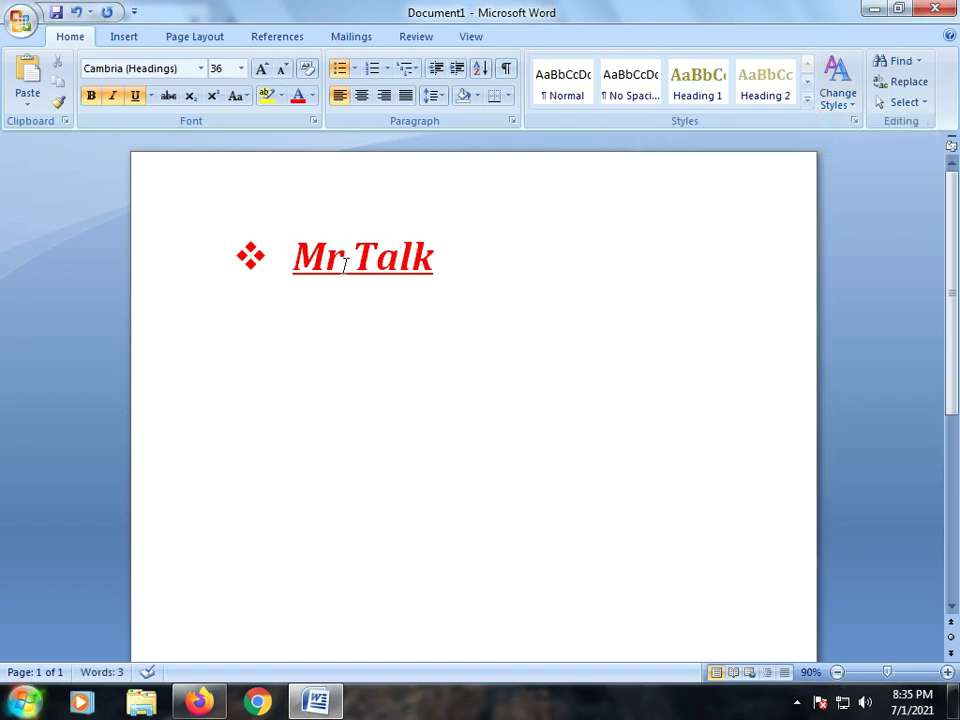
{"action": "triple_click", "coordinate": [343, 259]}
{"action": "left_click", "coordinate": [848, 105]}
{"action": "mouse_move", "coordinate": [866, 147]}
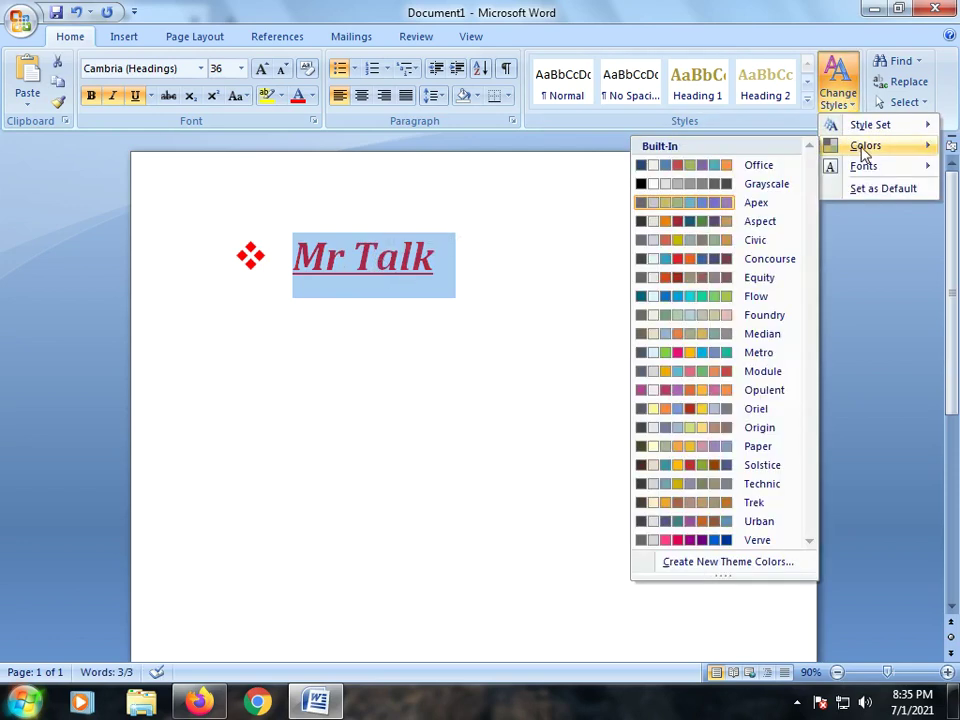
{"action": "left_click", "coordinate": [713, 200]}
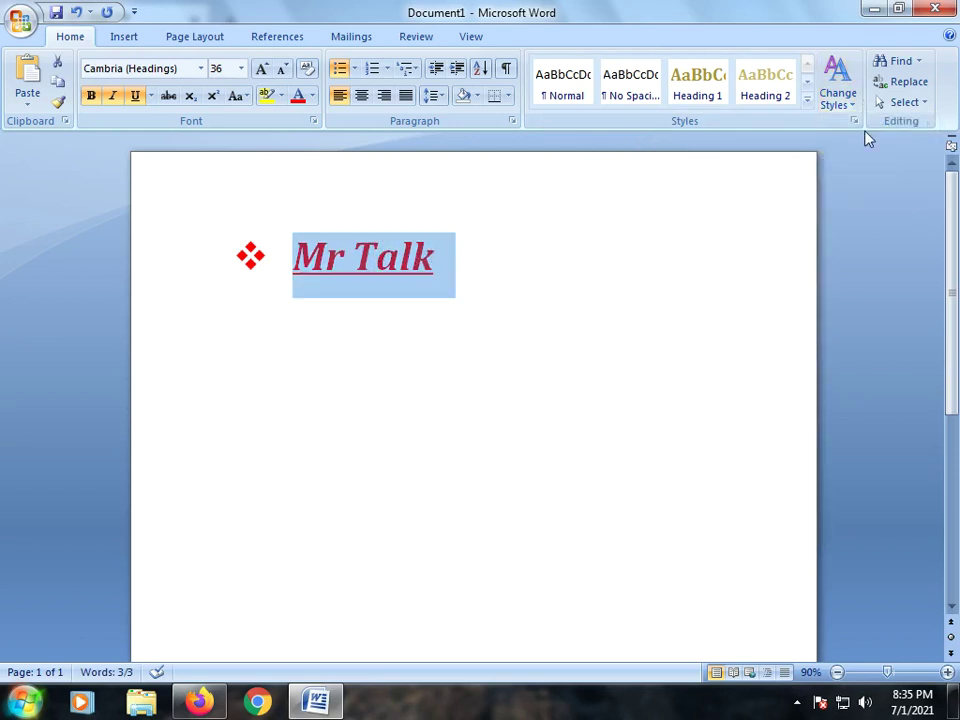
Preview theme fonts without changing them, dismiss the AutoRecovery notice, and switch to the call
{"action": "left_click", "coordinate": [850, 100]}
{"action": "mouse_move", "coordinate": [872, 170]}
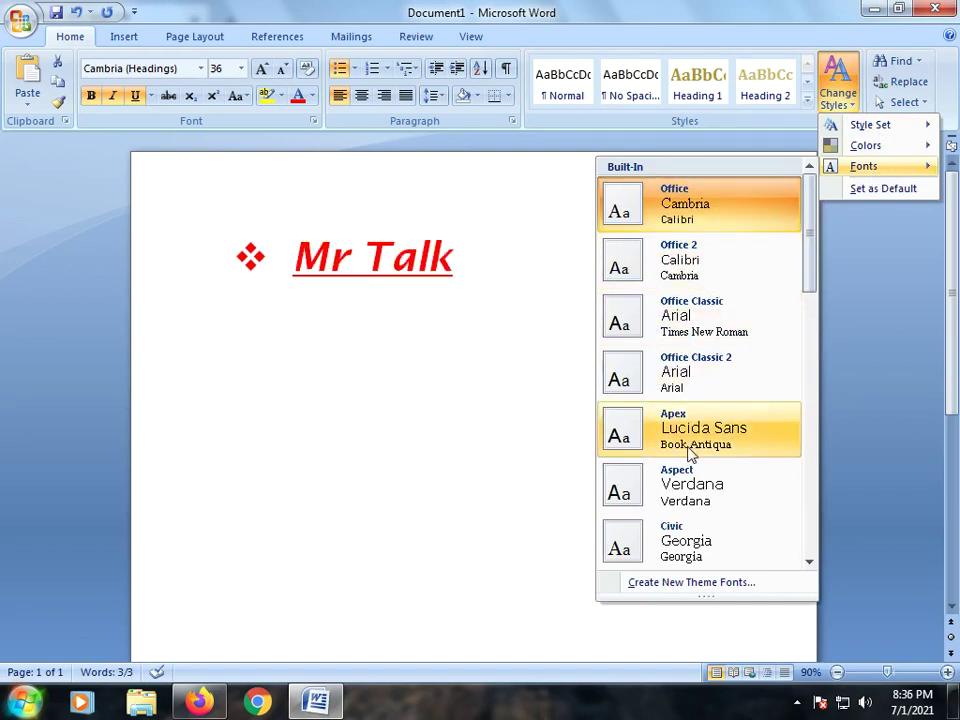
{"action": "left_click", "coordinate": [515, 238]}
{"action": "left_click", "coordinate": [460, 264]}
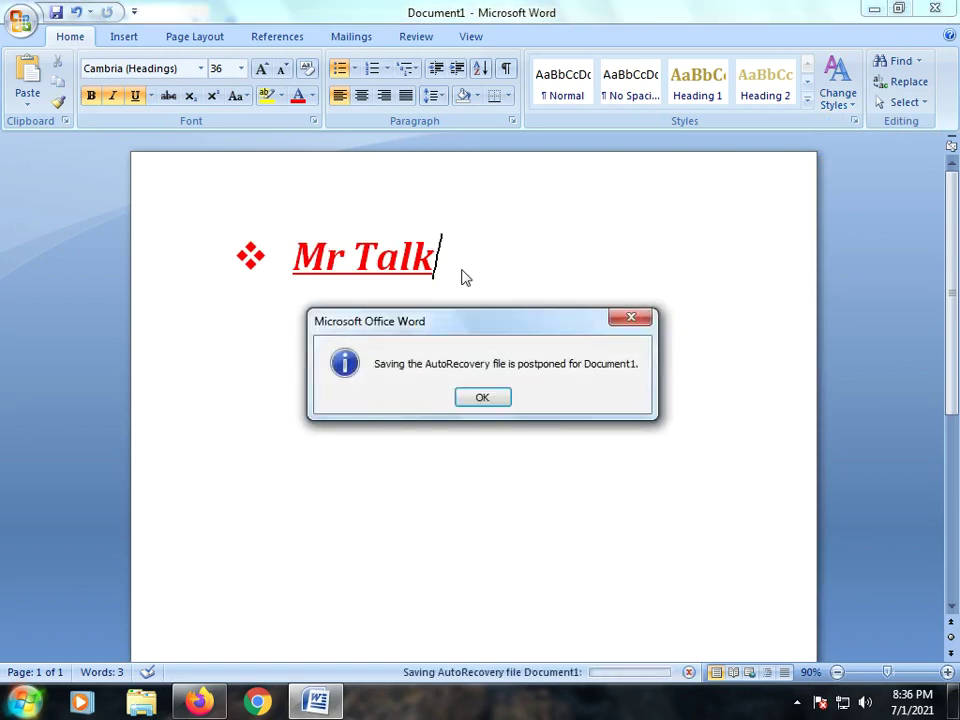
{"action": "left_click", "coordinate": [628, 319]}
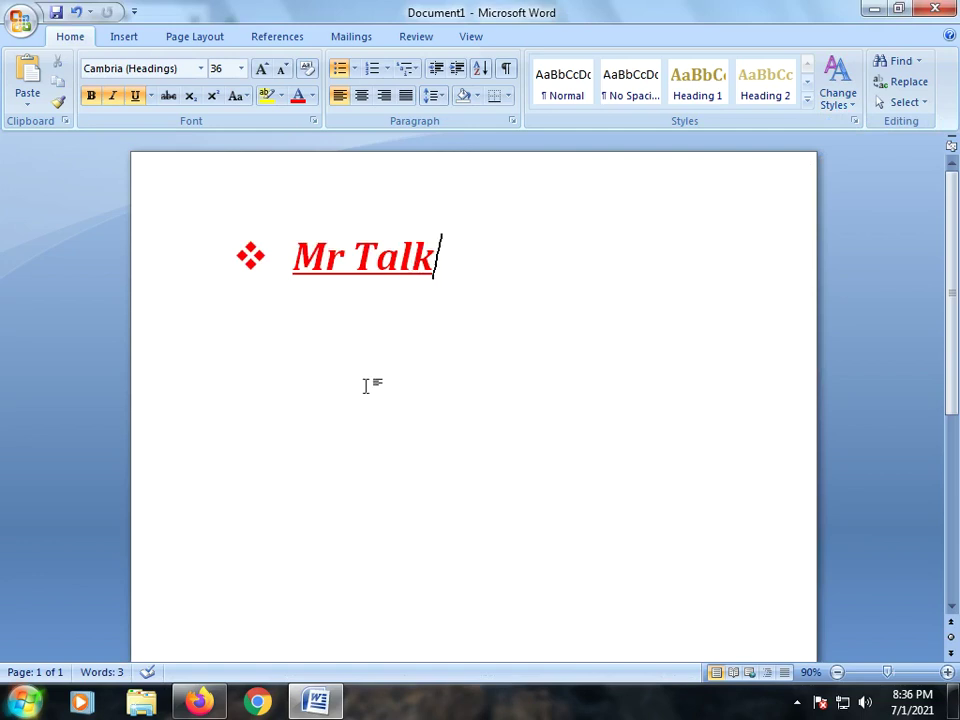
{"action": "key", "text": "alt+Tab"}
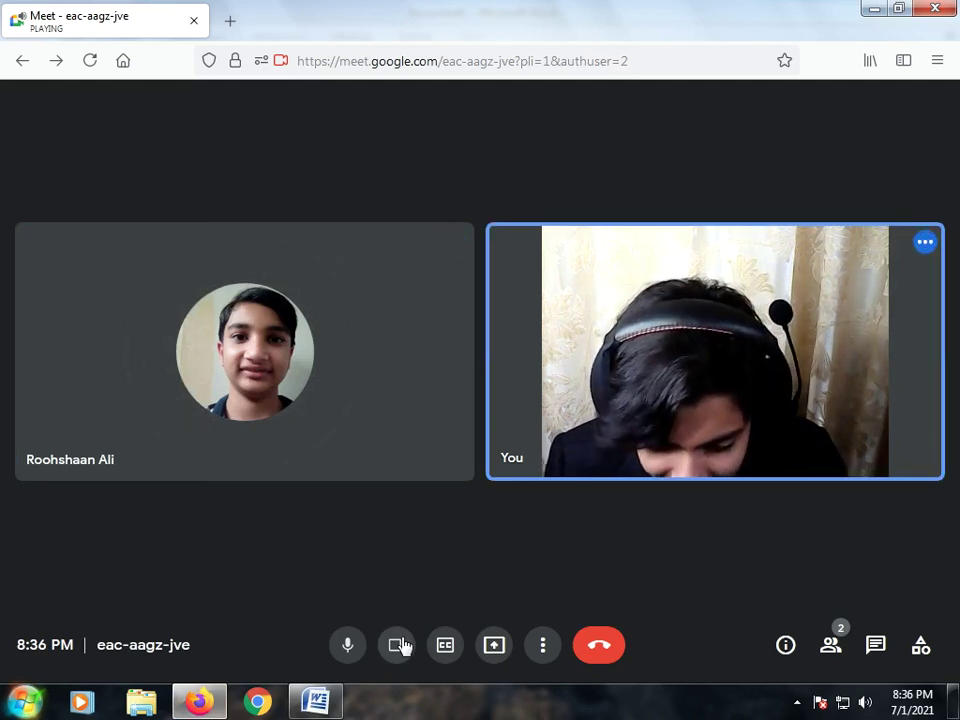
Toggle captions and share the 'Document1 - Microsoft Word' window via Present > A window
{"action": "left_click", "coordinate": [445, 647]}
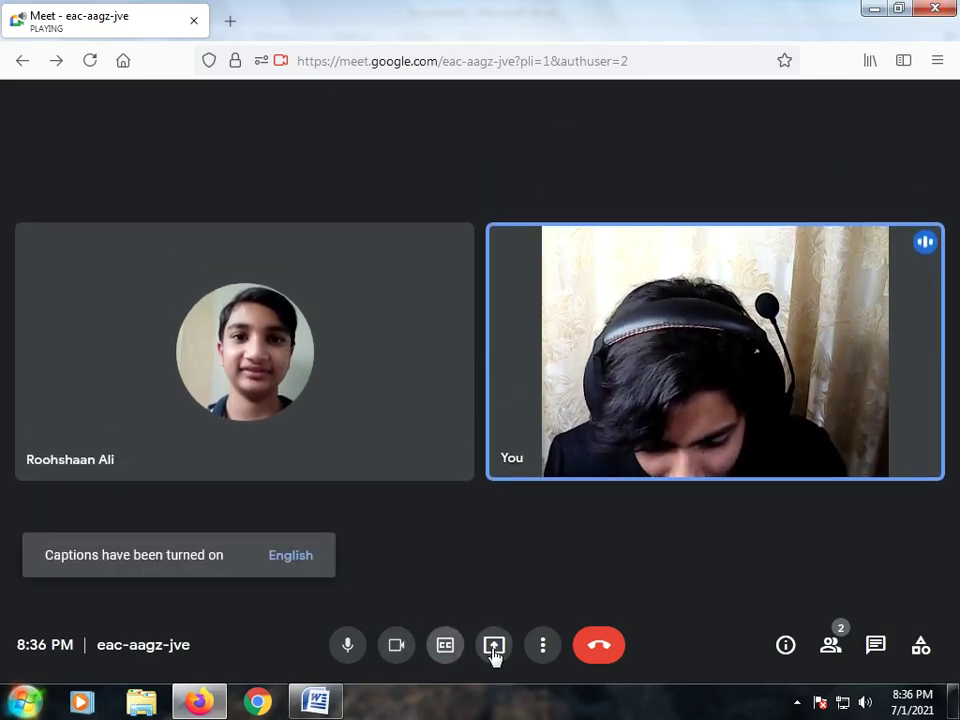
{"action": "left_click", "coordinate": [494, 647]}
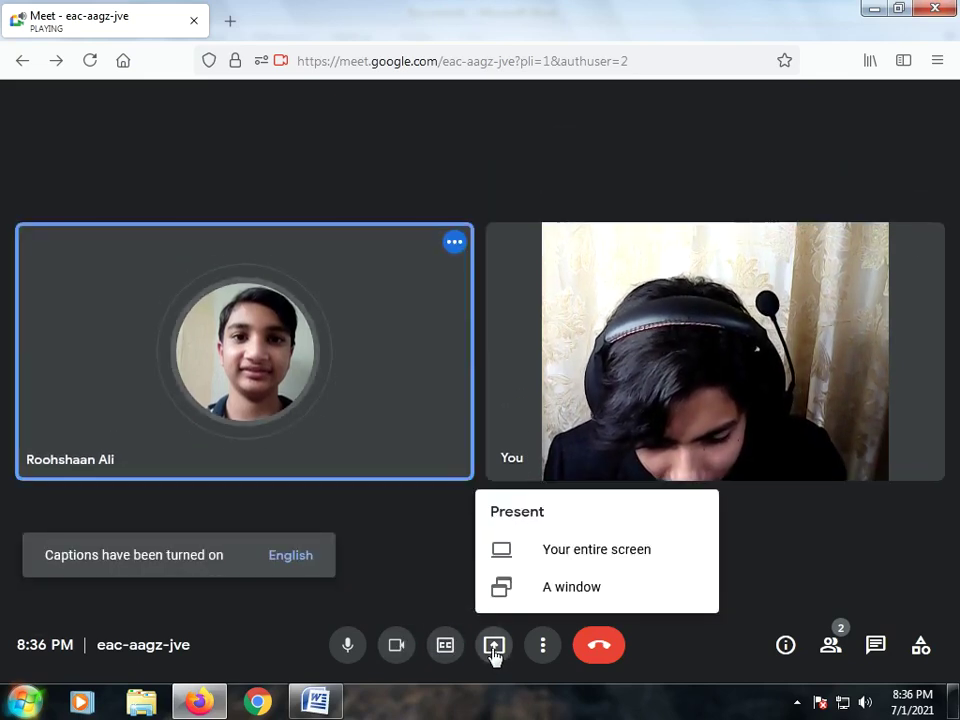
{"action": "left_click", "coordinate": [598, 563]}
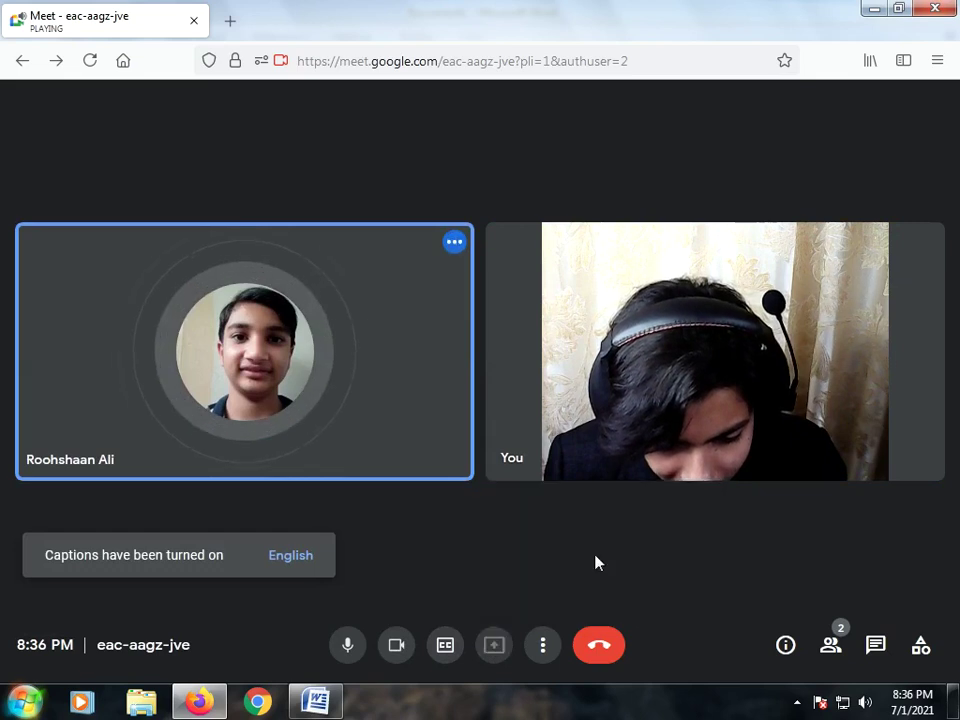
{"action": "left_click", "coordinate": [445, 645]}
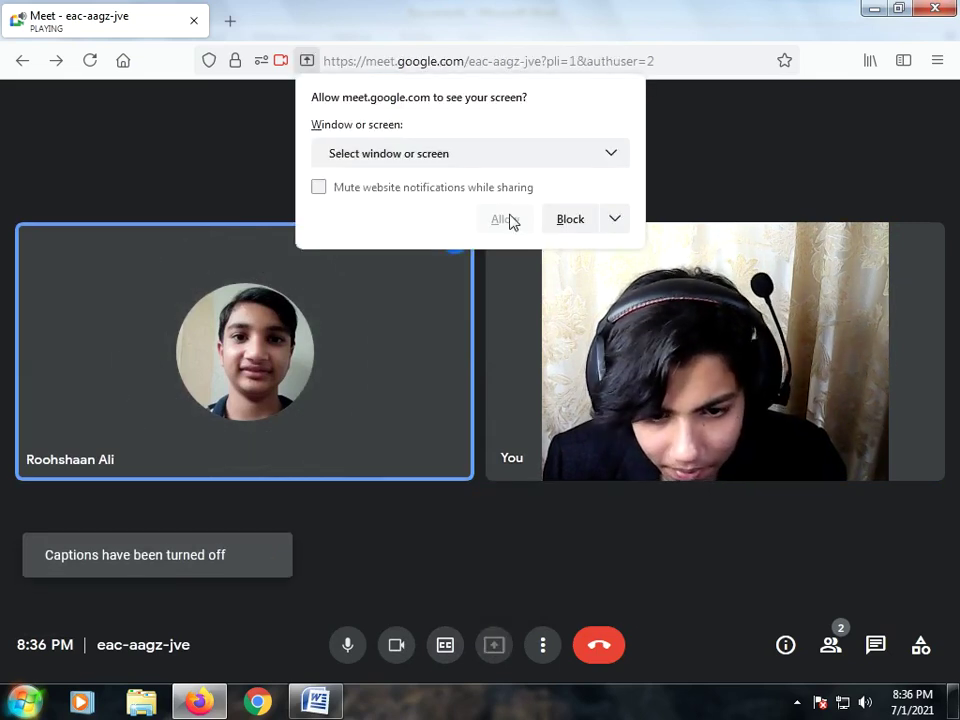
{"action": "left_click", "coordinate": [613, 154]}
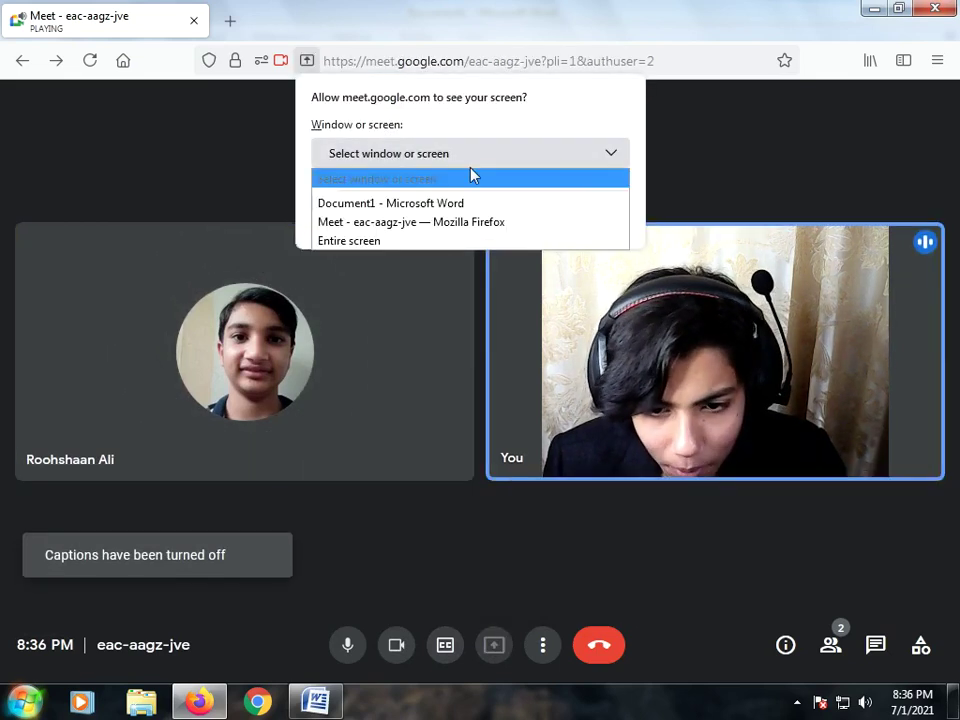
{"action": "left_click", "coordinate": [400, 203]}
{"action": "left_click", "coordinate": [530, 466]}
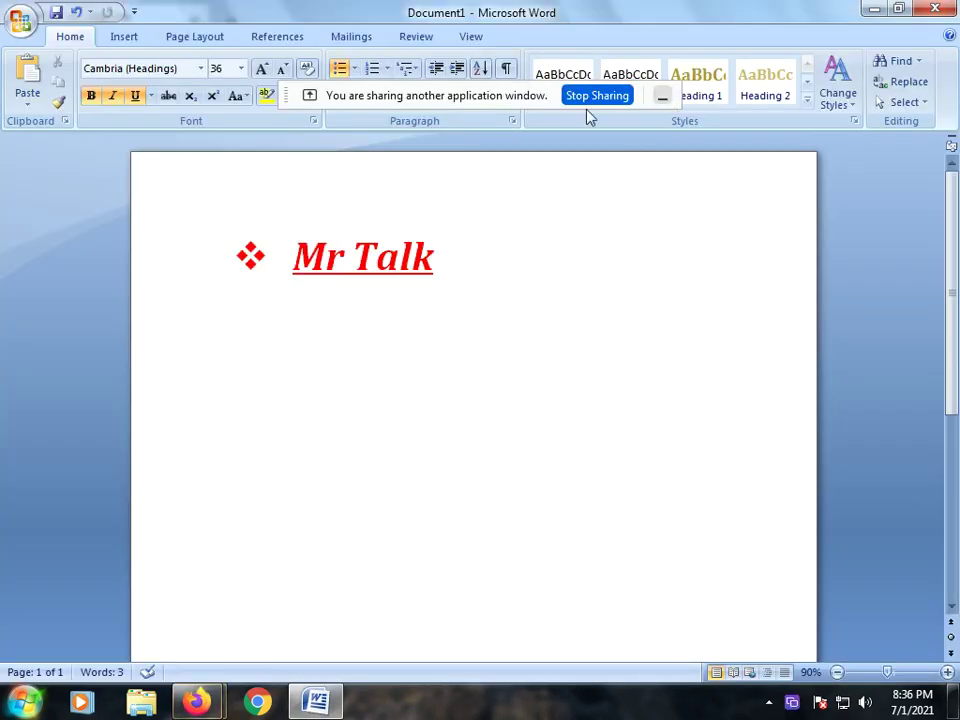
Move the Meet sharing notice out of the way and bring the Word document back into focus
{"action": "mouse_move", "coordinate": [513, 103]}
{"action": "left_mouse_down"}
{"action": "mouse_move", "coordinate": [840, 637]}
{"action": "mouse_move", "coordinate": [782, 627]}
{"action": "left_mouse_up"}
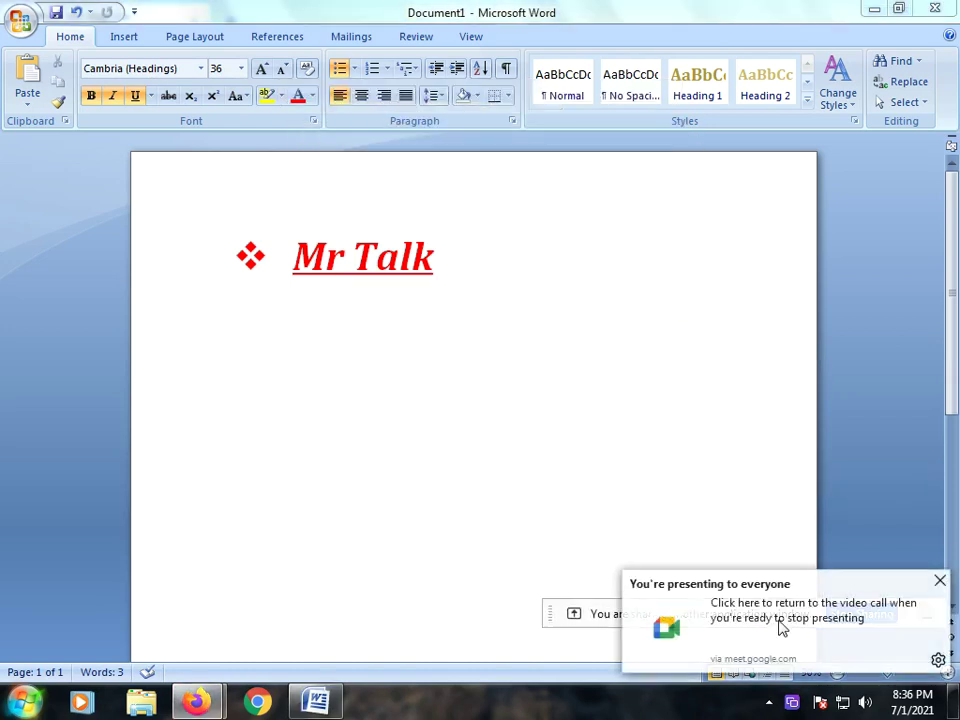
{"action": "left_click", "coordinate": [940, 582]}
{"action": "left_click_drag", "start_coordinate": [718, 618], "coordinate": [708, 649]}
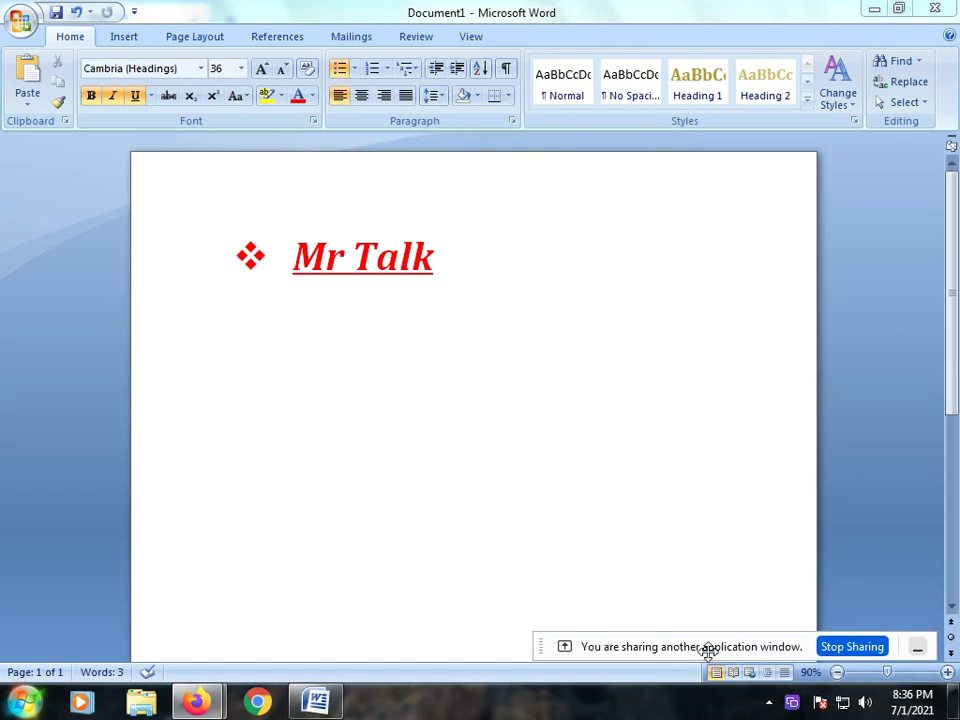
{"action": "left_click", "coordinate": [518, 427]}
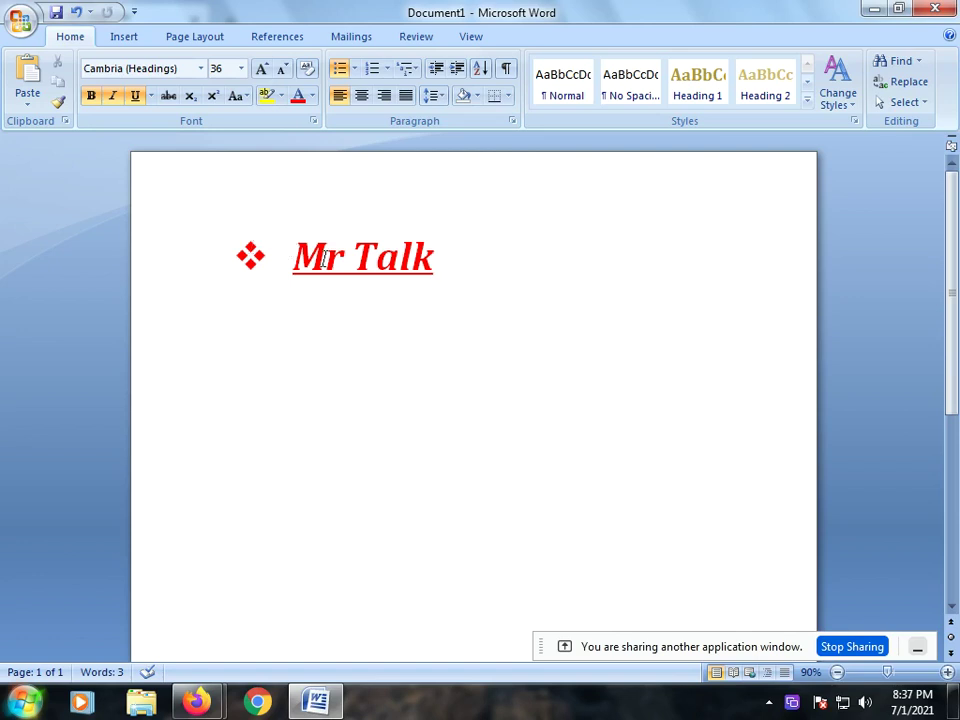
{"action": "left_click", "coordinate": [30, 105]}
Cut the Mr Talk heading and paste it back onto the page
{"action": "left_click", "coordinate": [294, 255]}
{"action": "left_click_drag", "start_coordinate": [294, 255], "coordinate": [403, 257]}
{"action": "key", "text": "ctrl+c"}
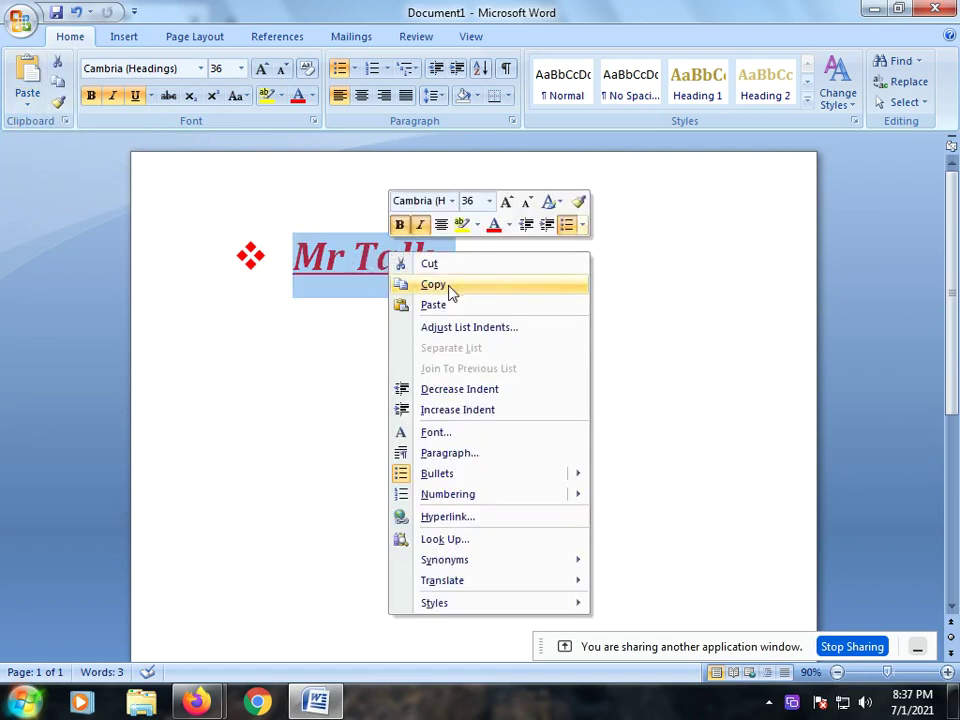
{"action": "left_click", "coordinate": [432, 263]}
{"action": "right_click", "coordinate": [272, 241]}
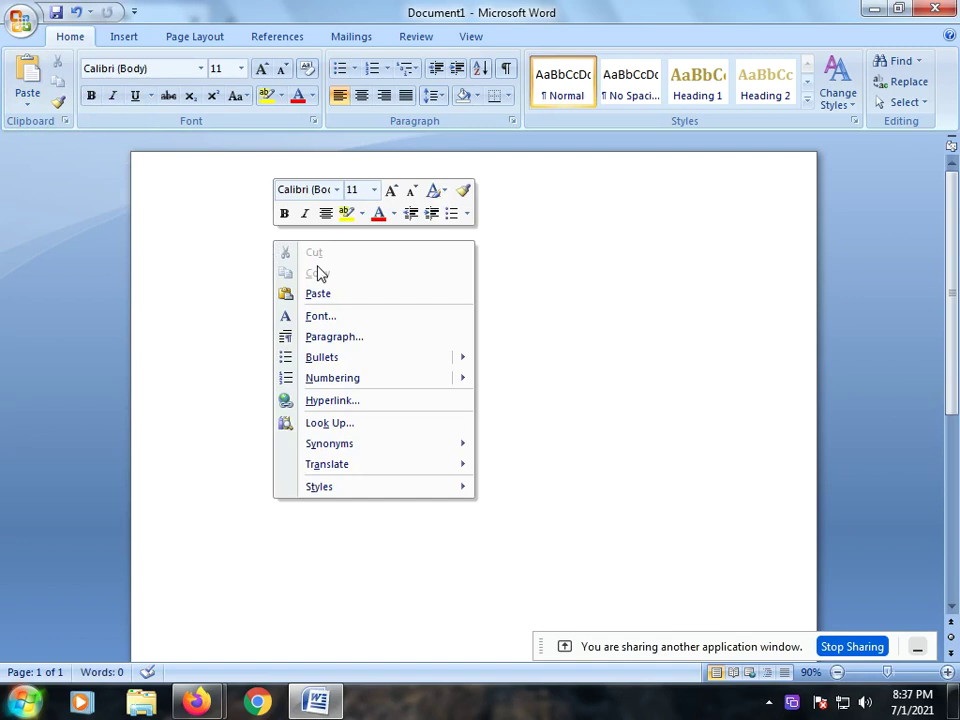
{"action": "left_click", "coordinate": [322, 293]}
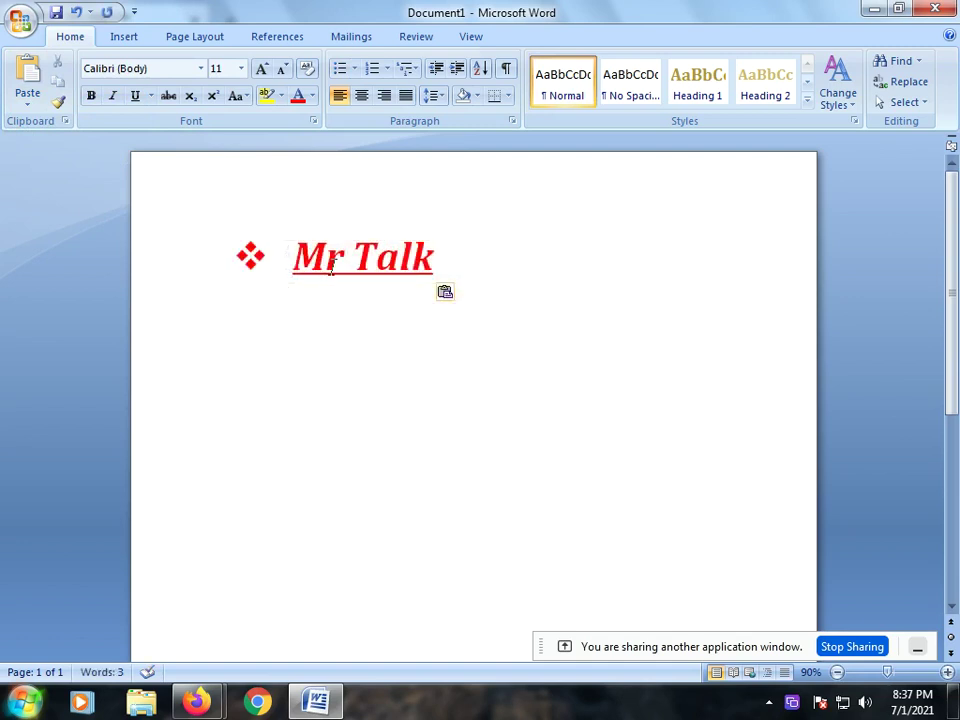
Paste a second Mr Talk copy, then select both lines and delete them
{"action": "left_click", "coordinate": [28, 103]}
{"action": "left_click", "coordinate": [40, 82]}
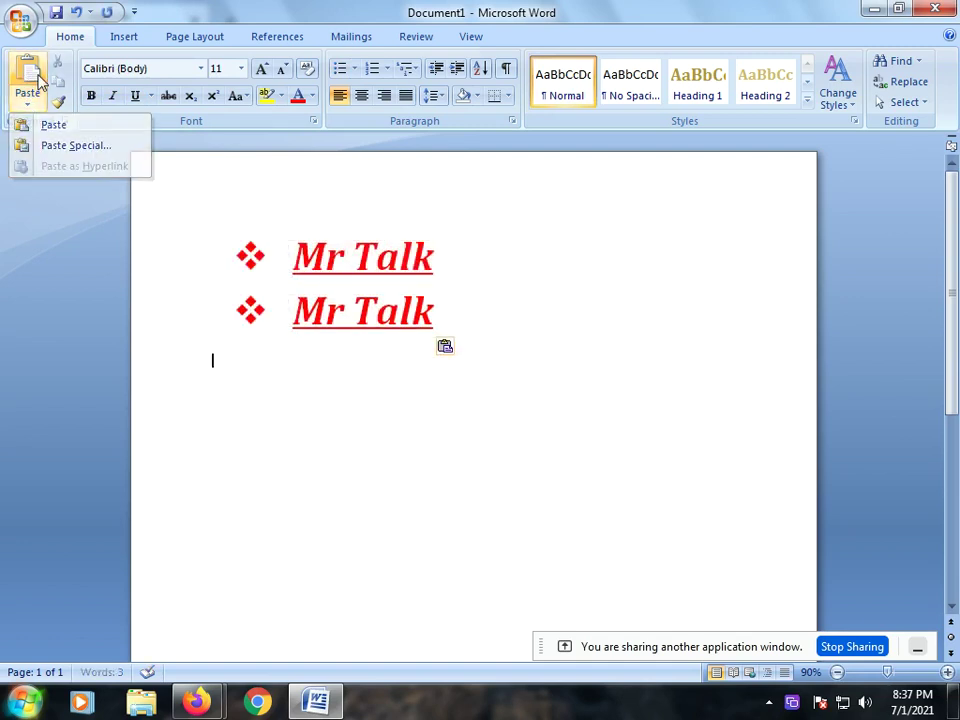
{"action": "left_click", "coordinate": [448, 386]}
{"action": "left_click_drag", "start_coordinate": [445, 343], "coordinate": [285, 283]}
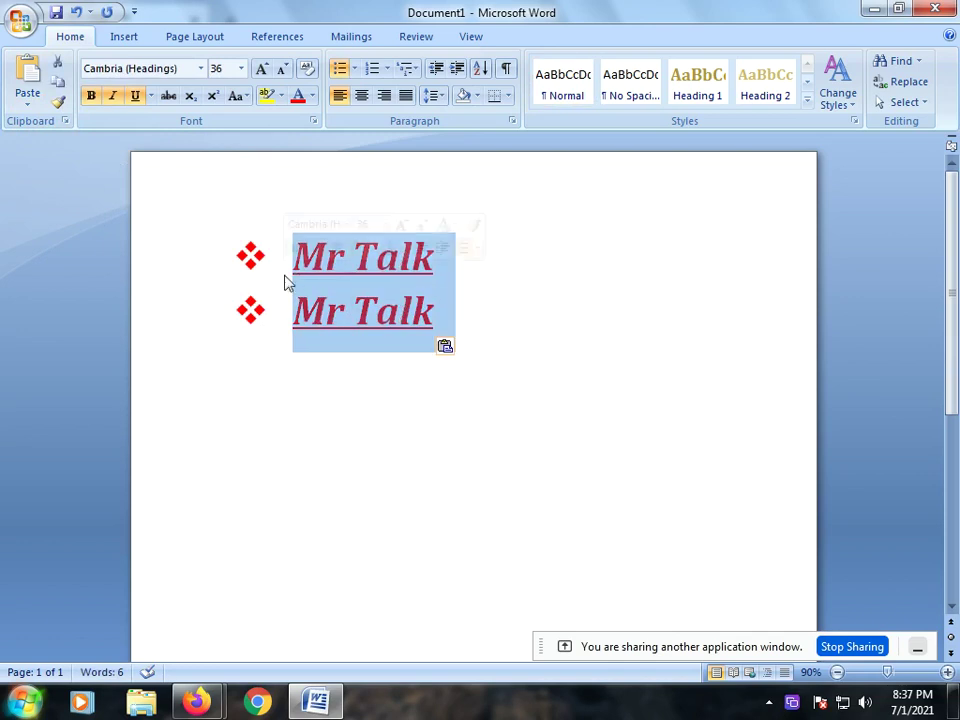
{"action": "key", "text": "Delete"}
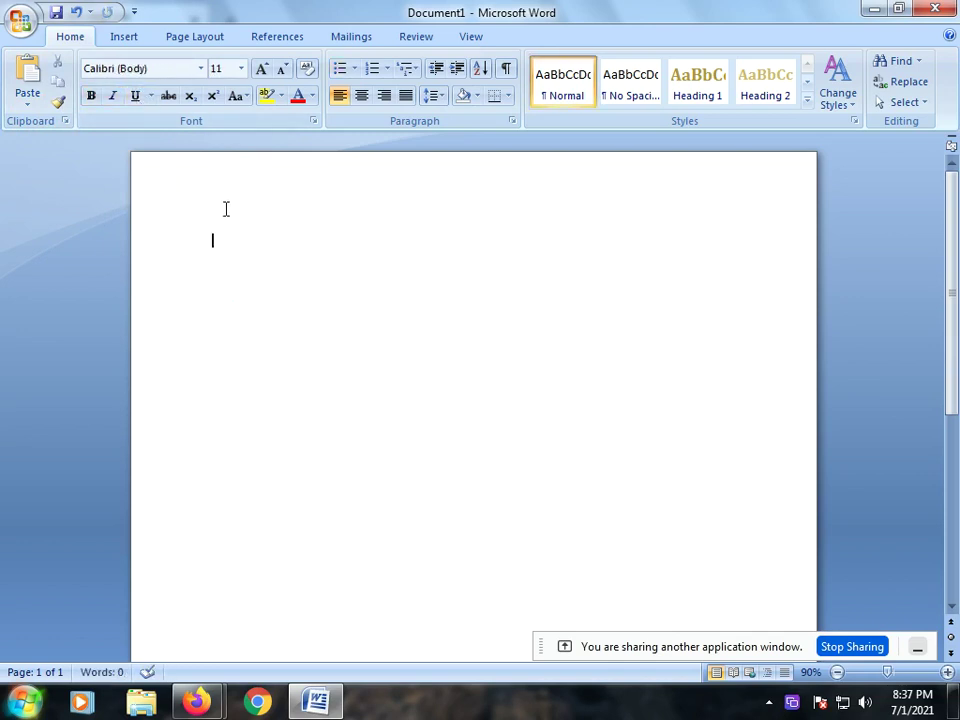
Browse the Cover Page designs without inserting one, then insert a page break
{"action": "left_click", "coordinate": [124, 37]}
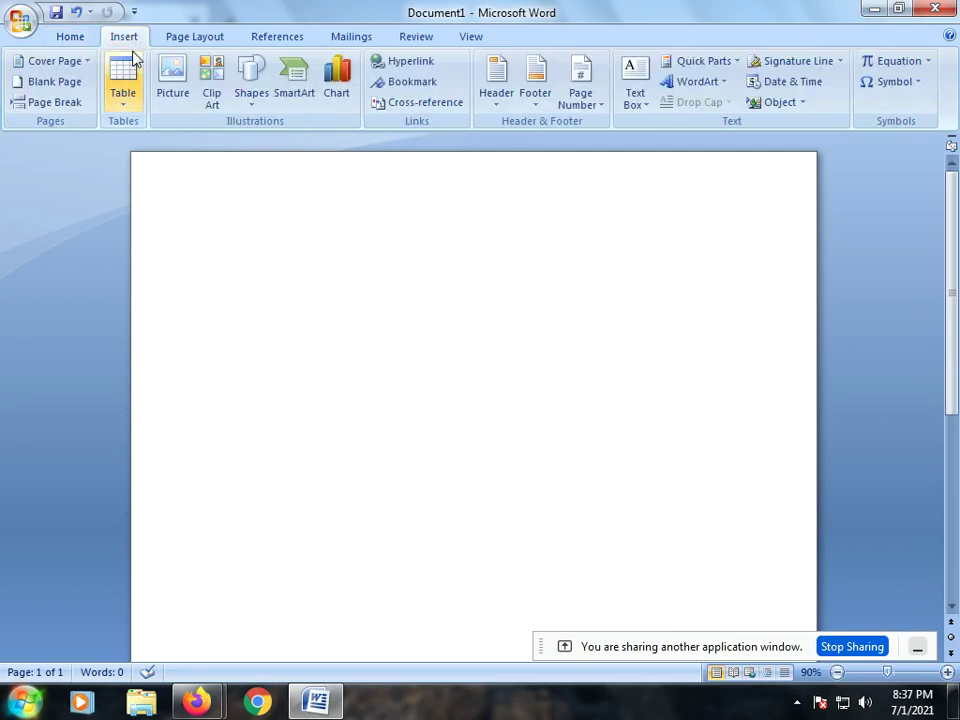
{"action": "left_click", "coordinate": [73, 61]}
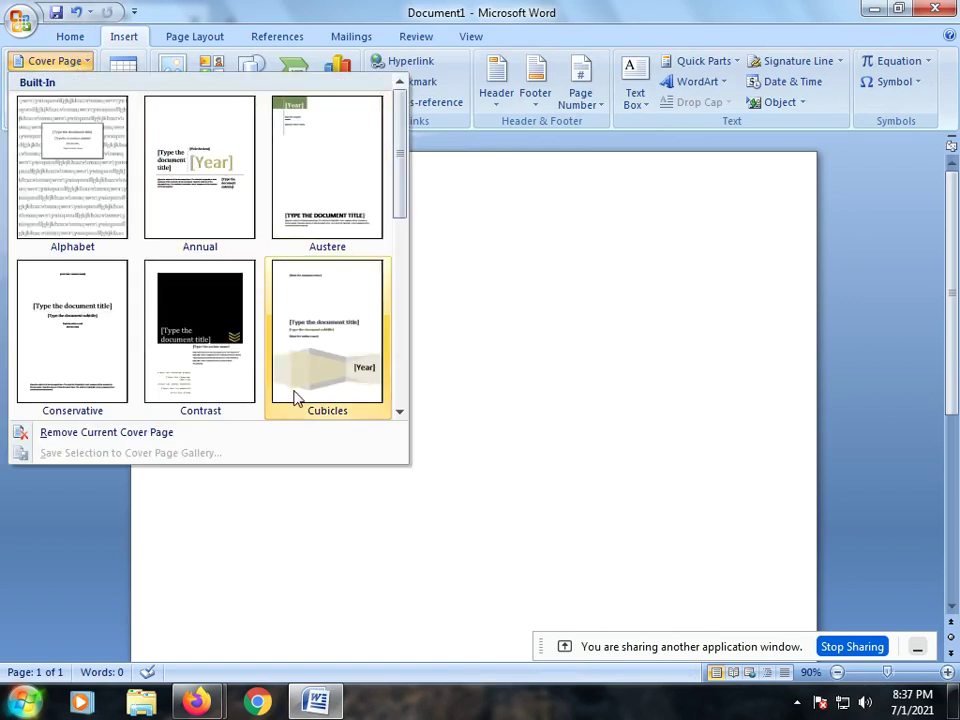
{"action": "scroll", "coordinate": [110, 300], "scroll_direction": "down", "scroll_amount": 3}
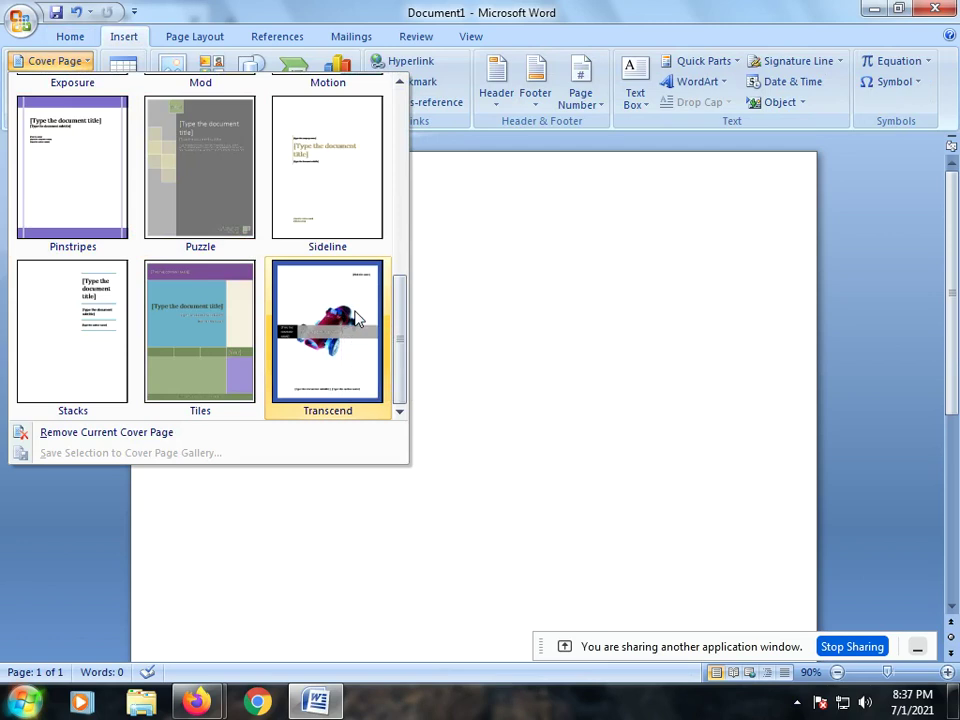
{"action": "left_click", "coordinate": [594, 285]}
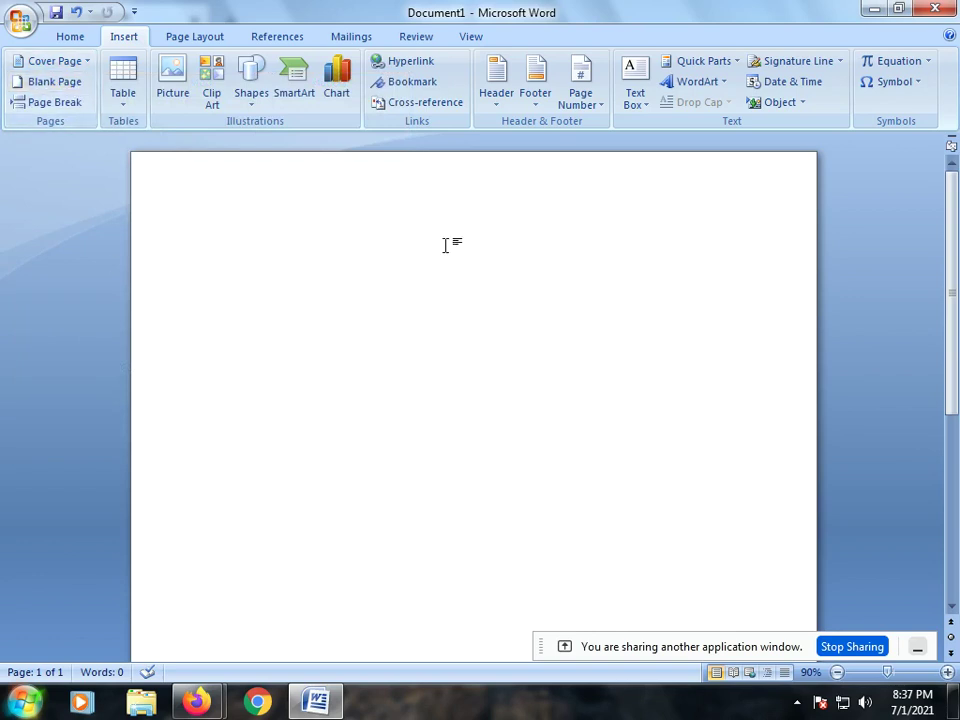
{"action": "left_click", "coordinate": [66, 103]}
{"action": "scroll", "coordinate": [336, 470], "scroll_direction": "down", "scroll_amount": 5}
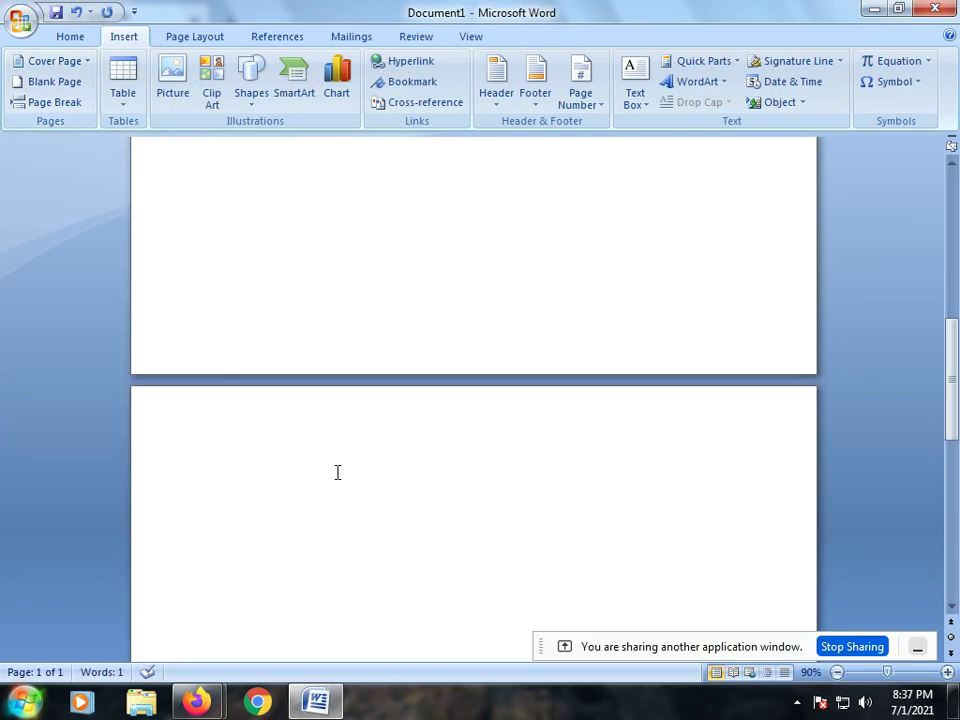
Insert a 10 × 8 table on page 2 and place the caret in one of its cells
{"action": "scroll", "coordinate": [334, 465], "scroll_direction": "down", "scroll_amount": 5}
{"action": "scroll", "coordinate": [332, 463], "scroll_direction": "down", "scroll_amount": 6}
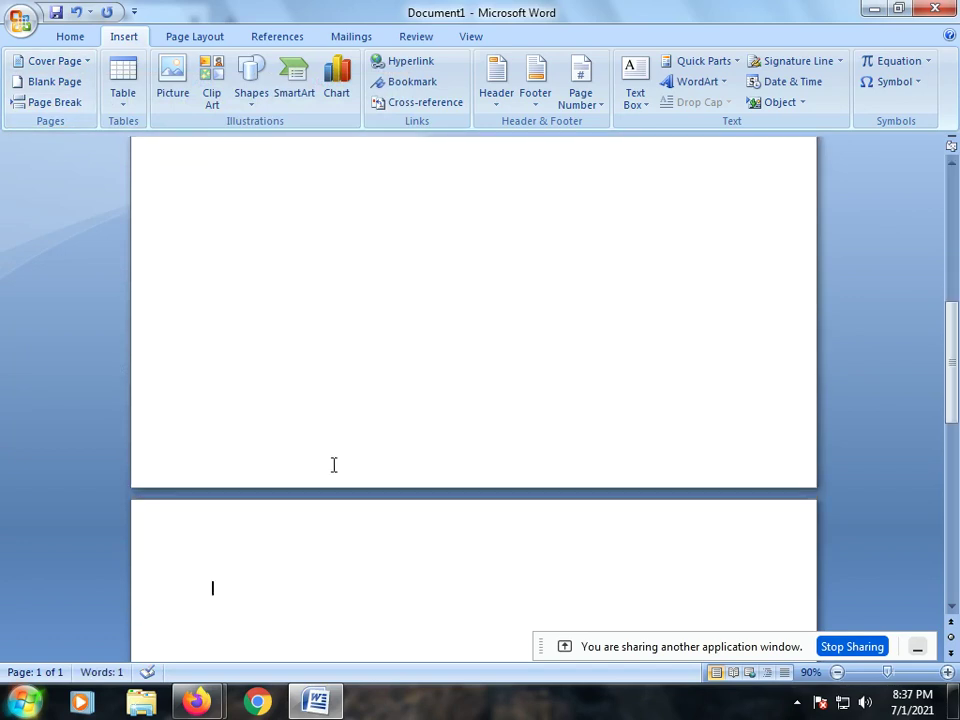
{"action": "scroll", "coordinate": [332, 463], "scroll_direction": "down", "scroll_amount": 4}
{"action": "scroll", "coordinate": [326, 462], "scroll_direction": "down", "scroll_amount": 3}
{"action": "scroll", "coordinate": [325, 460], "scroll_direction": "up", "scroll_amount": 2}
{"action": "scroll", "coordinate": [323, 456], "scroll_direction": "up", "scroll_amount": 10}
{"action": "scroll", "coordinate": [322, 454], "scroll_direction": "up", "scroll_amount": 4}
{"action": "scroll", "coordinate": [322, 452], "scroll_direction": "up", "scroll_amount": 10}
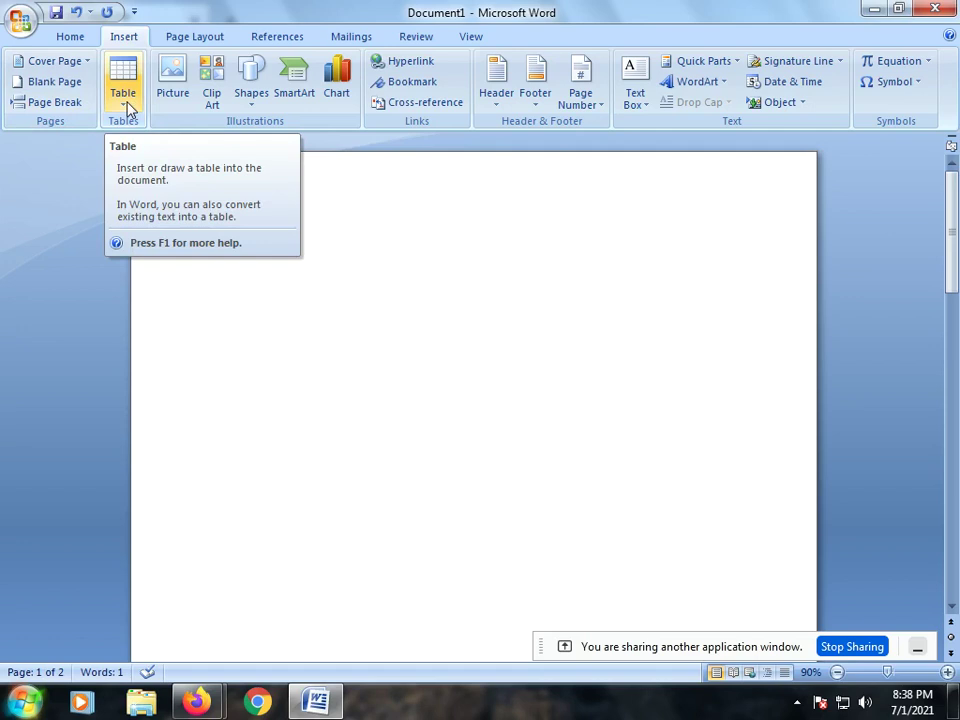
{"action": "left_click", "coordinate": [128, 108]}
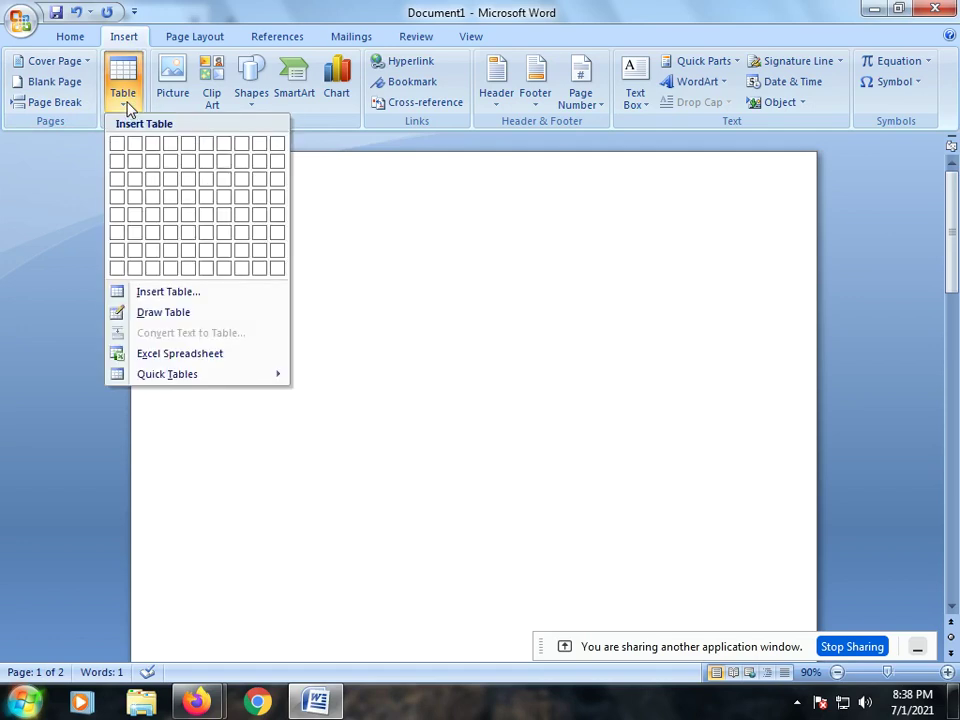
{"action": "left_click", "coordinate": [347, 196]}
{"action": "left_click", "coordinate": [130, 104]}
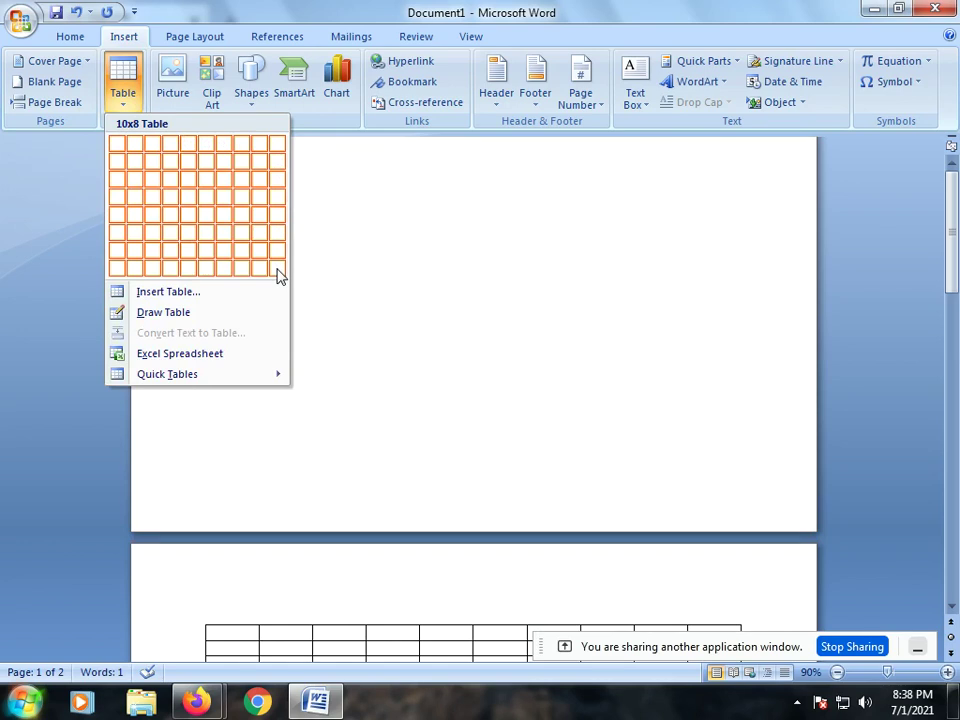
{"action": "left_click", "coordinate": [280, 276]}
{"action": "scroll", "coordinate": [479, 318], "scroll_direction": "down", "scroll_amount": 2}
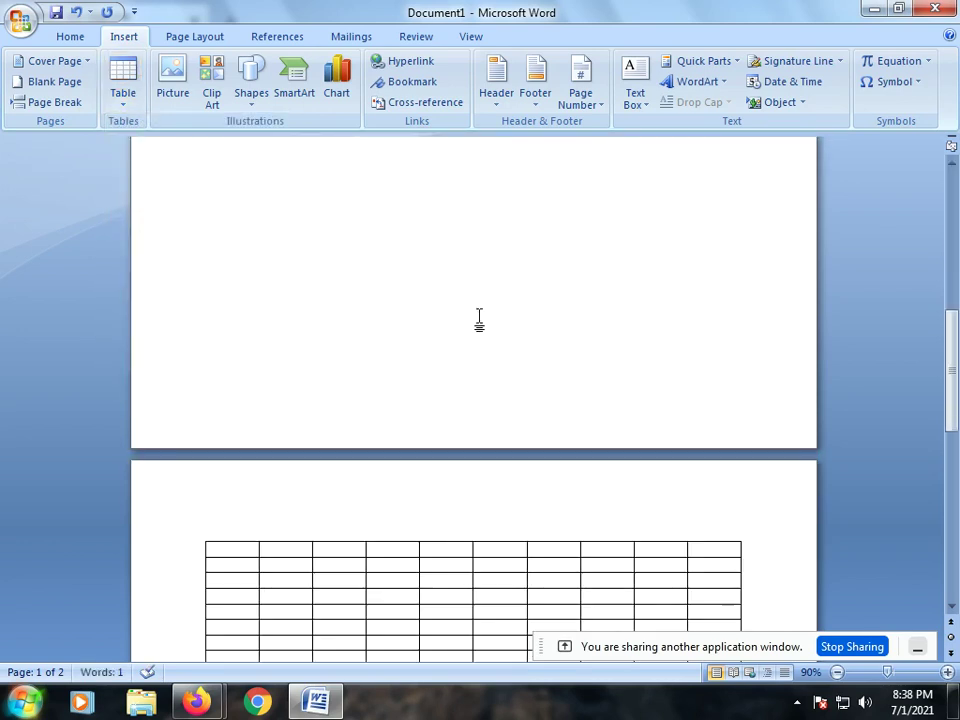
{"action": "scroll", "coordinate": [479, 318], "scroll_direction": "down", "scroll_amount": 4}
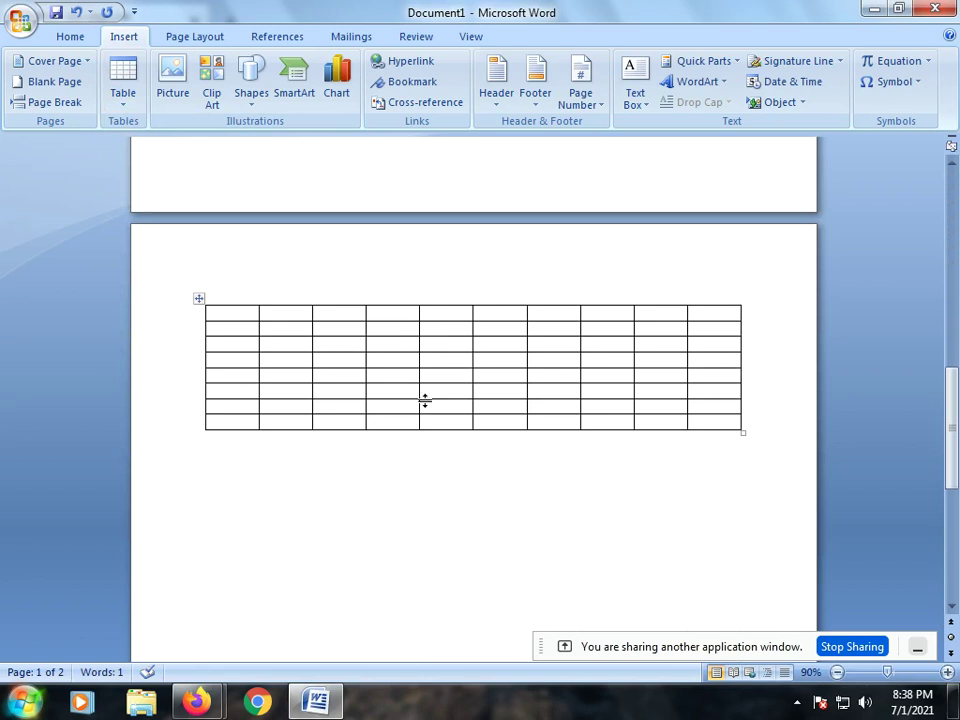
{"action": "left_click", "coordinate": [506, 330]}
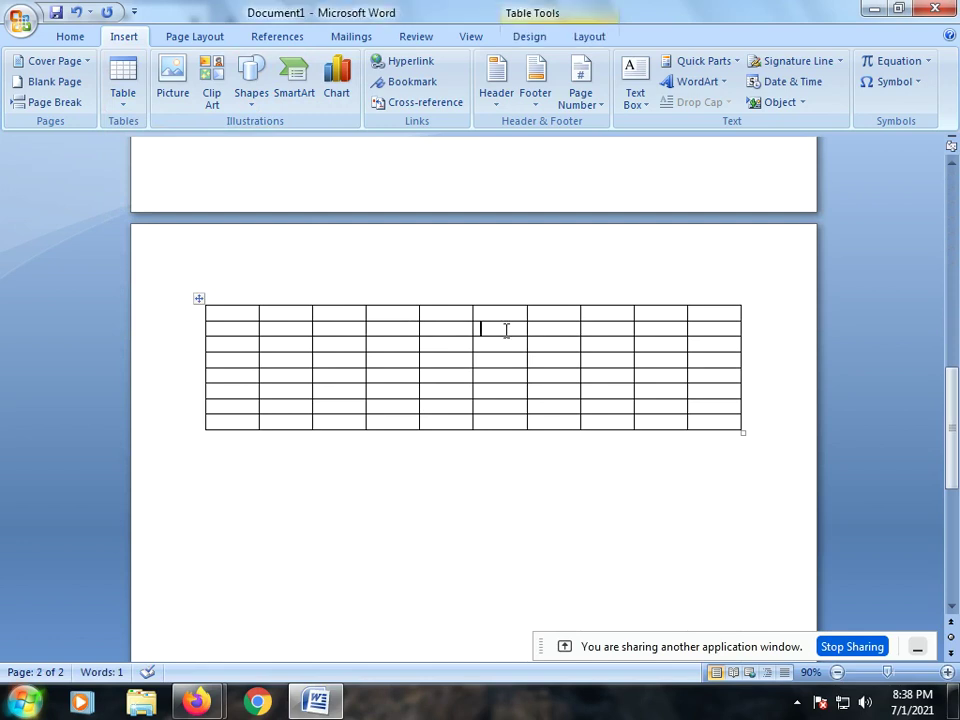
Use the Eraser to remove horizontal borders in the last column, merging its upper cells
{"action": "left_click", "coordinate": [530, 37]}
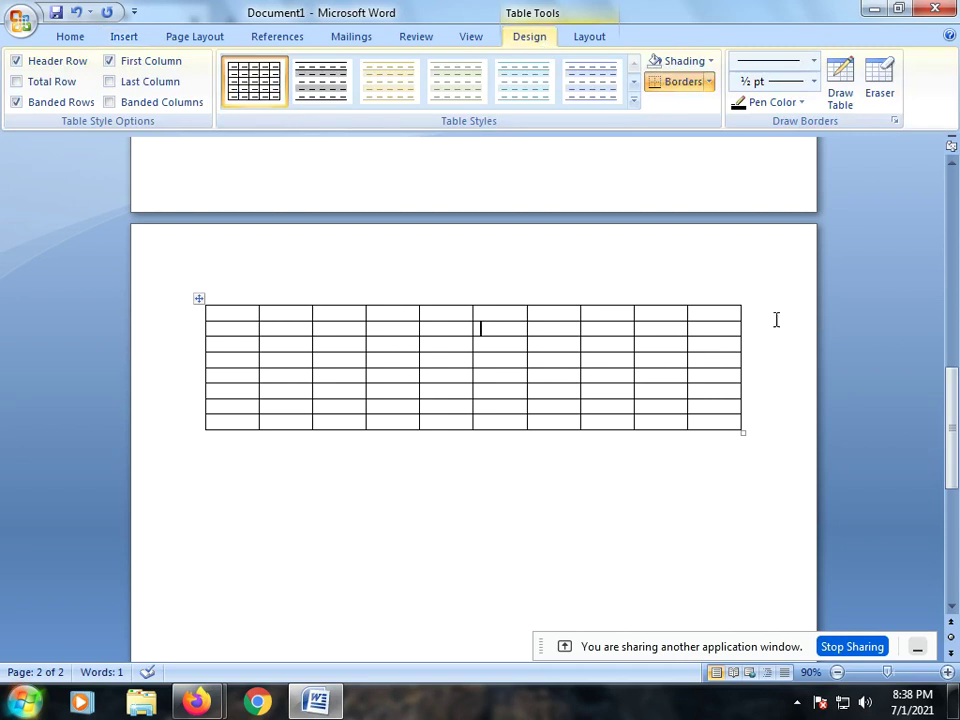
{"action": "left_click", "coordinate": [880, 100]}
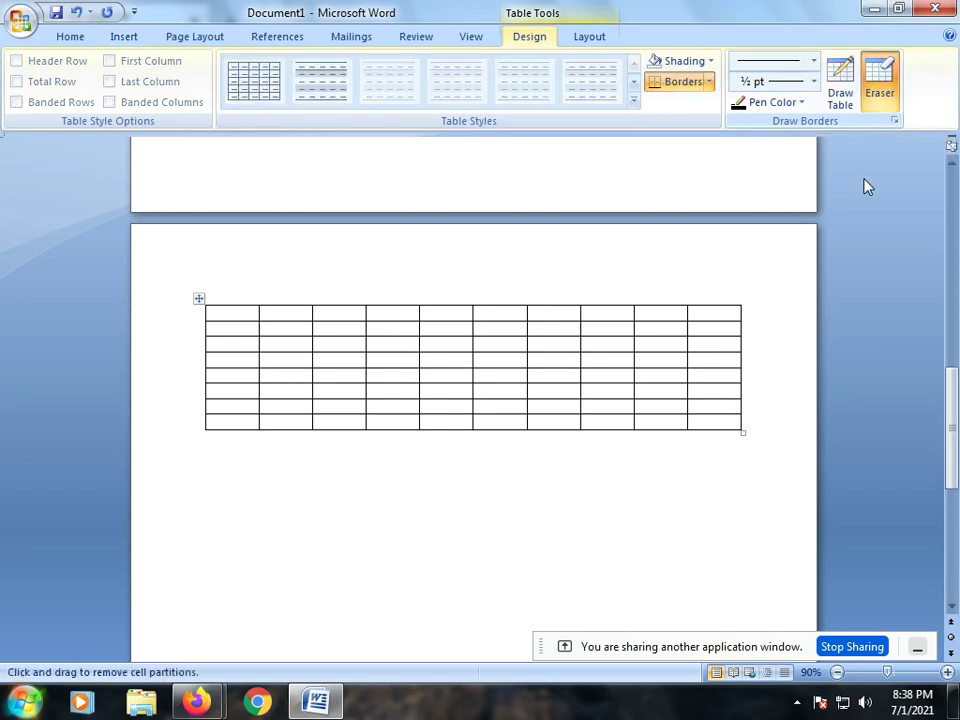
{"action": "left_click_drag", "start_coordinate": [688, 321], "coordinate": [690, 421]}
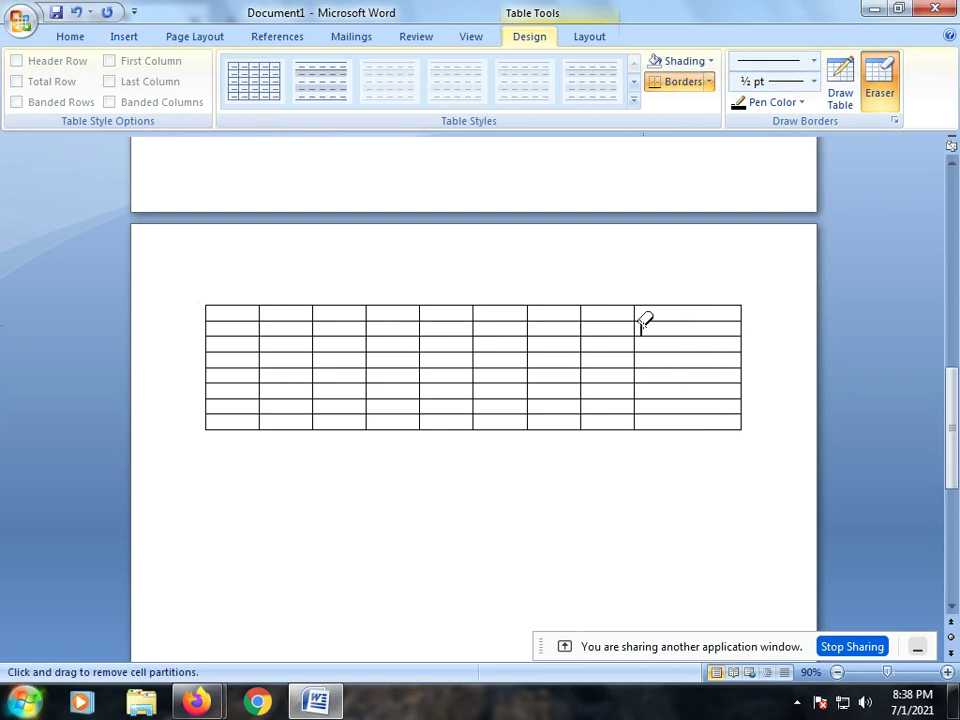
{"action": "left_click_drag", "start_coordinate": [641, 320], "coordinate": [648, 360]}
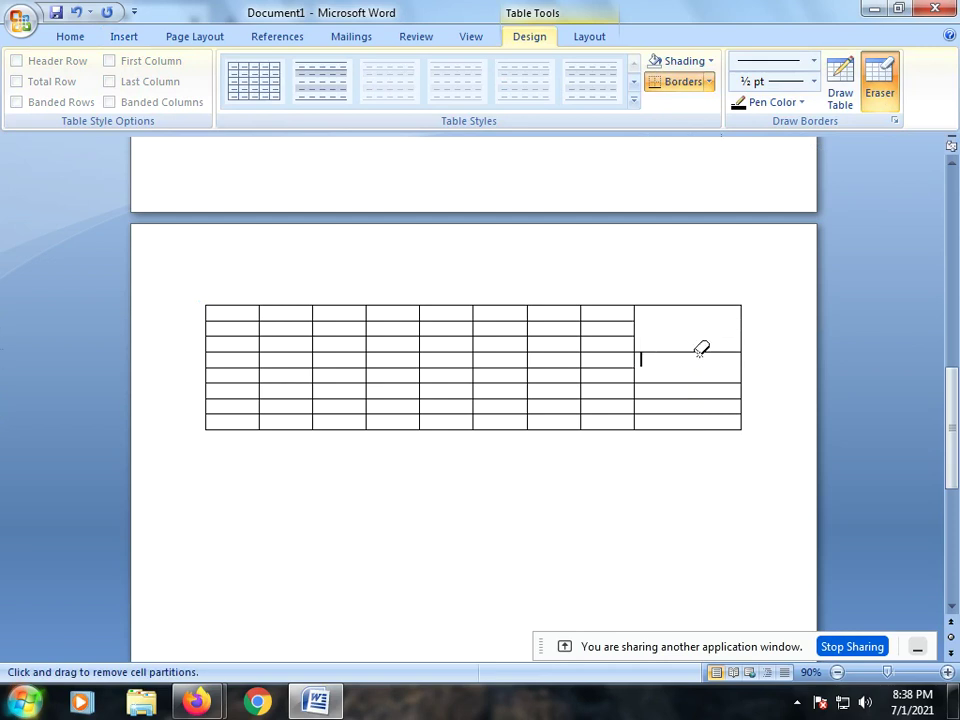
{"action": "left_click", "coordinate": [110, 40]}
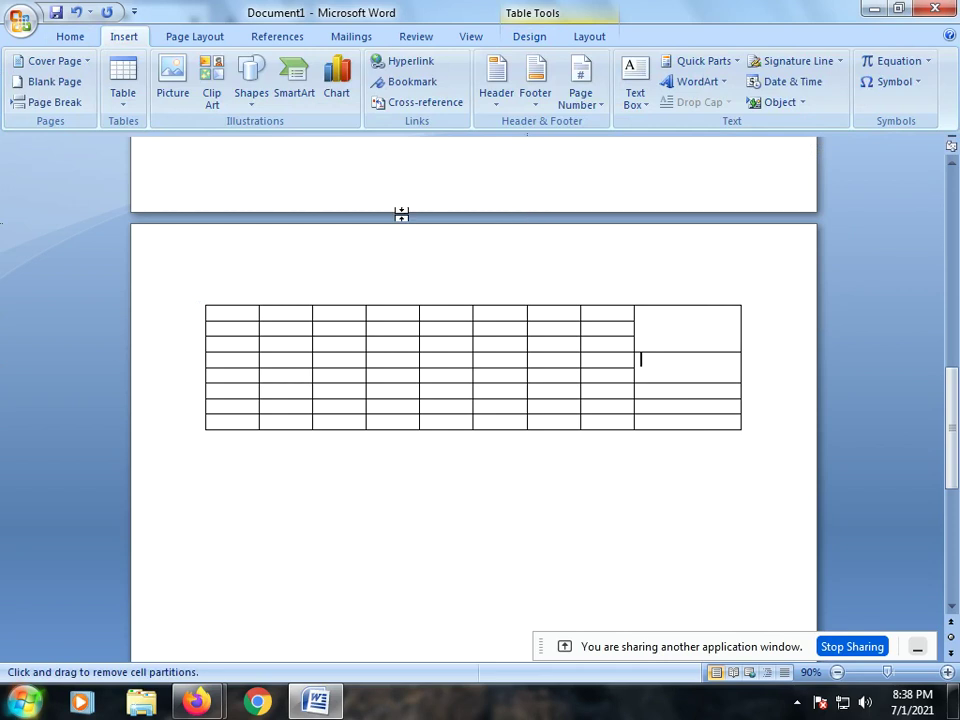
{"action": "left_click", "coordinate": [181, 104]}
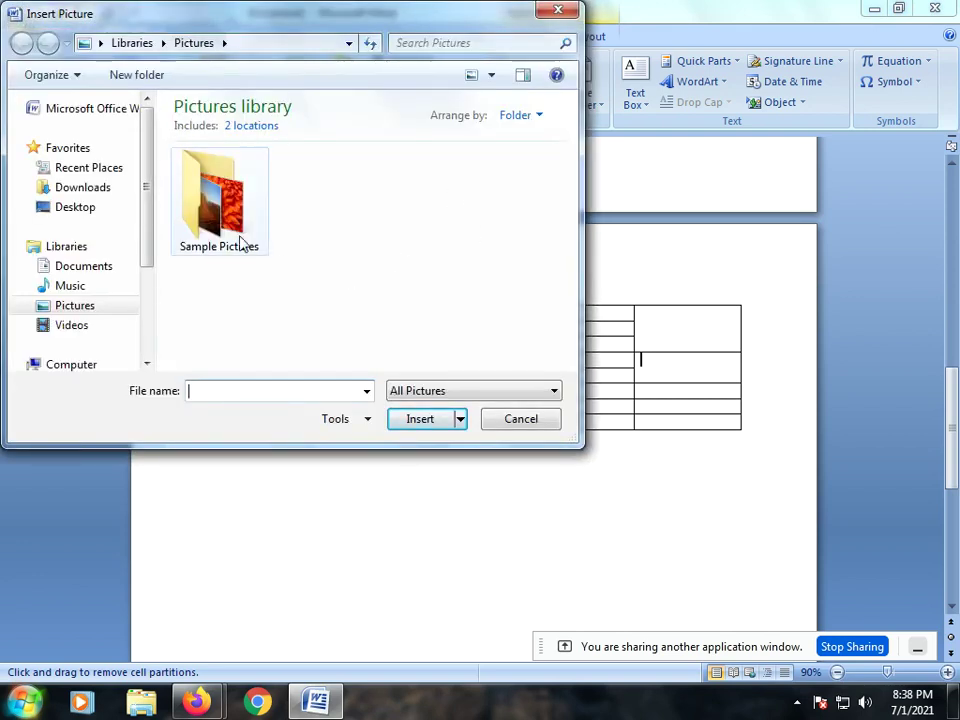
{"action": "double_click", "coordinate": [237, 231]}
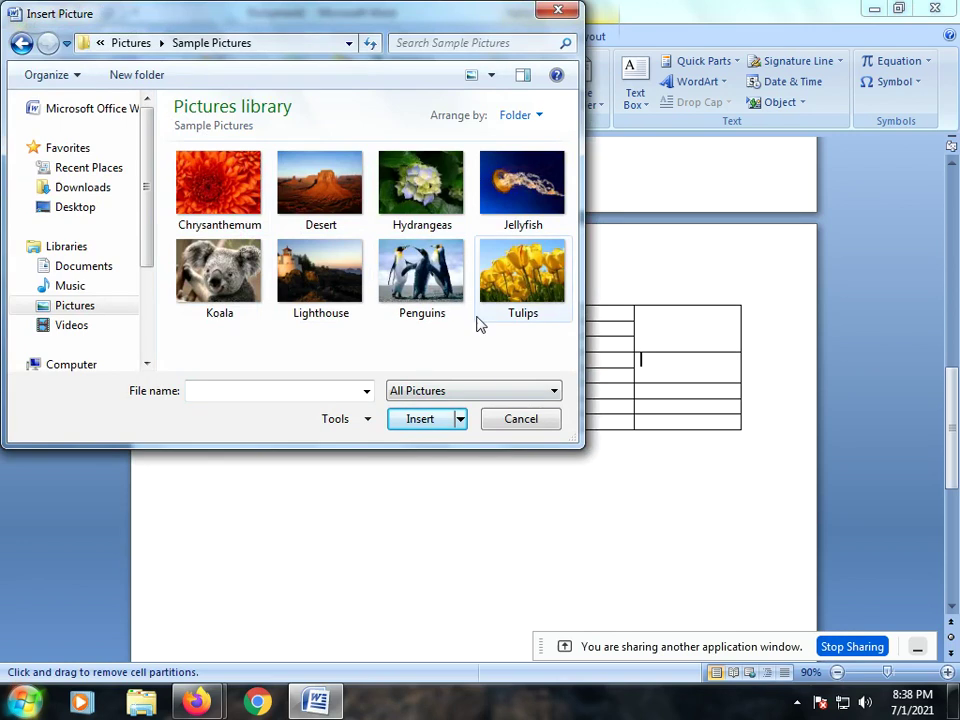
{"action": "left_click", "coordinate": [428, 285]}
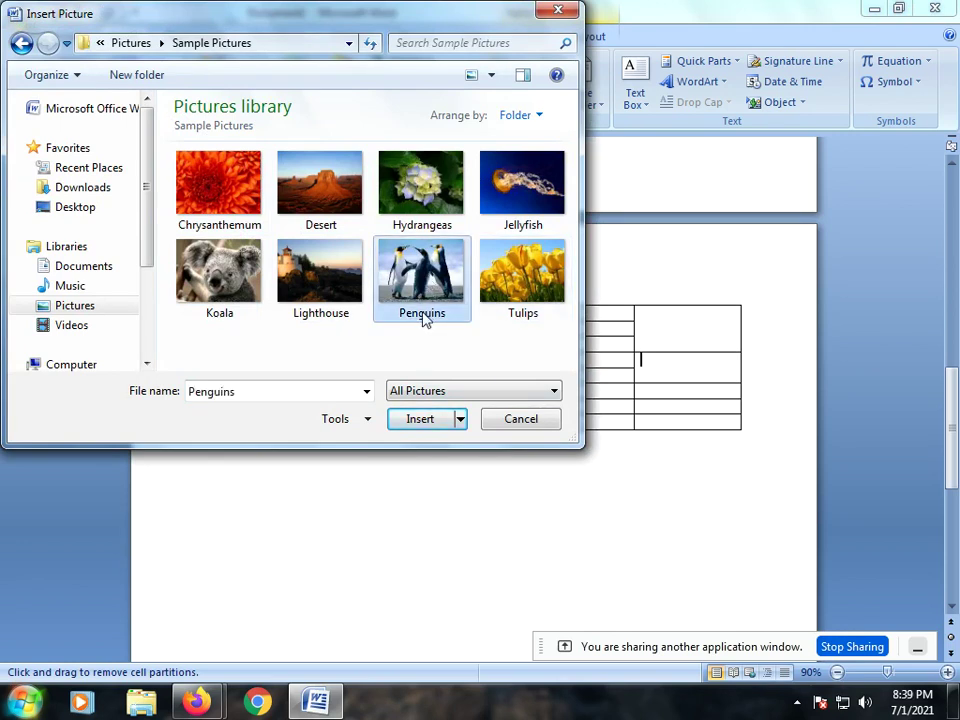
{"action": "left_click", "coordinate": [421, 420]}
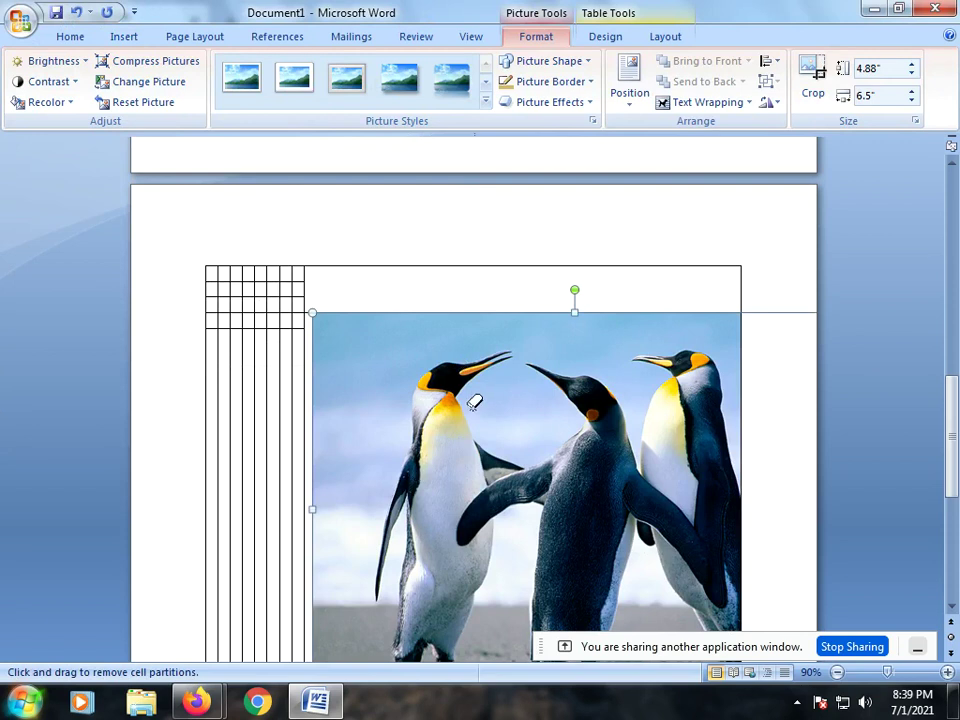
{"action": "scroll", "coordinate": [596, 444], "scroll_direction": "down", "scroll_amount": 1}
{"action": "scroll", "coordinate": [596, 444], "scroll_direction": "down", "scroll_amount": 1}
{"action": "left_click", "coordinate": [505, 378]}
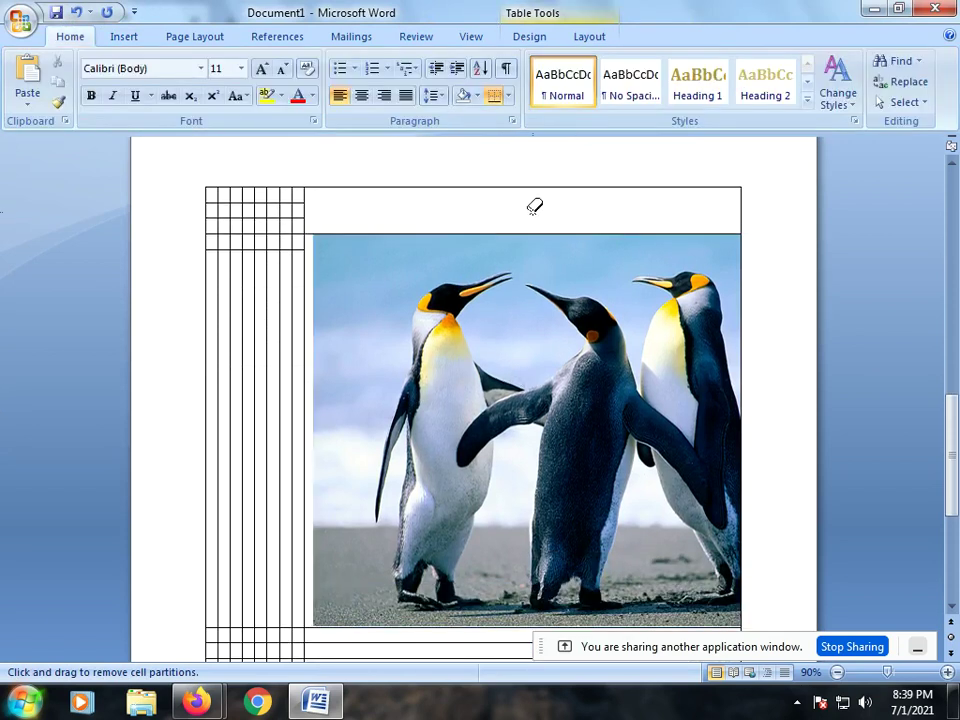
{"action": "left_click", "coordinate": [525, 279]}
{"action": "key", "text": "Delete"}
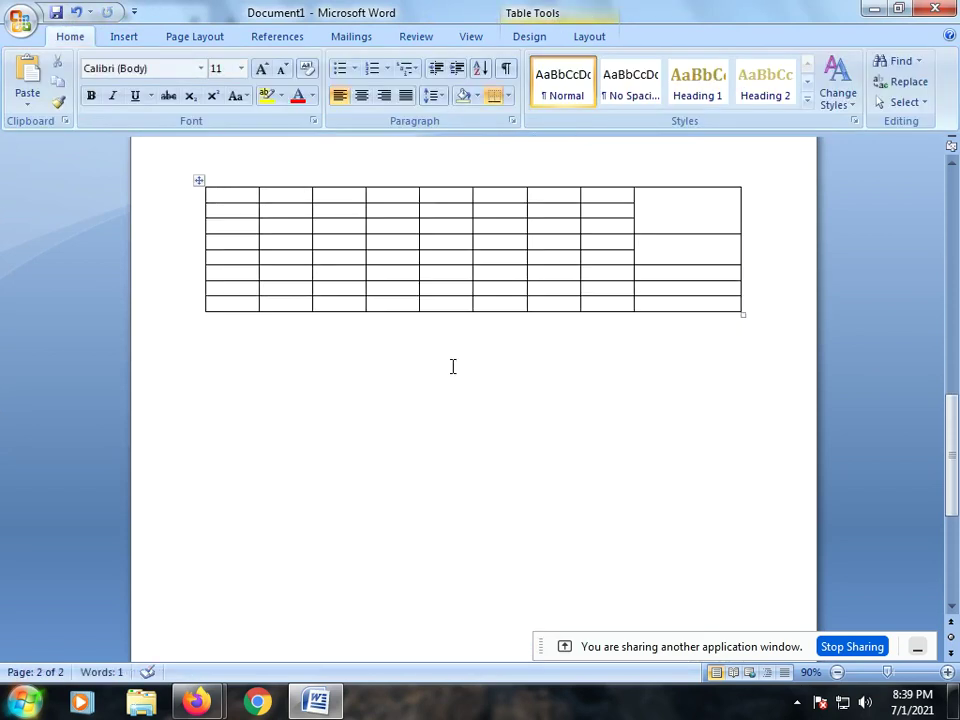
Insert the Penguins sample picture on a new line below the table
{"action": "left_click", "coordinate": [452, 366]}
{"action": "key", "text": "Return"}
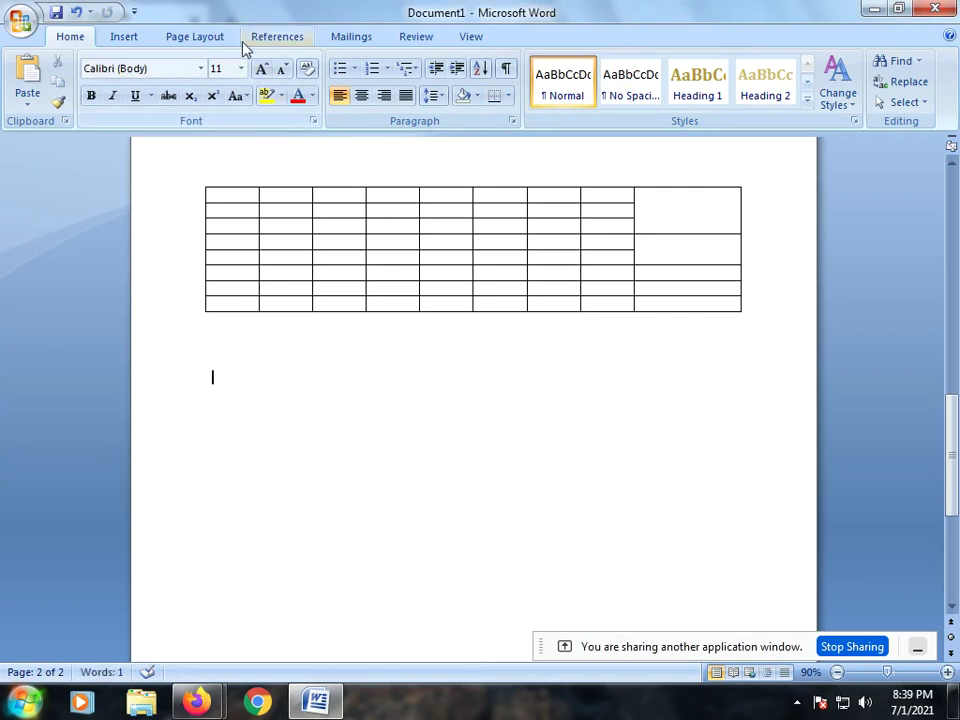
{"action": "left_click", "coordinate": [124, 36]}
{"action": "left_click", "coordinate": [182, 94]}
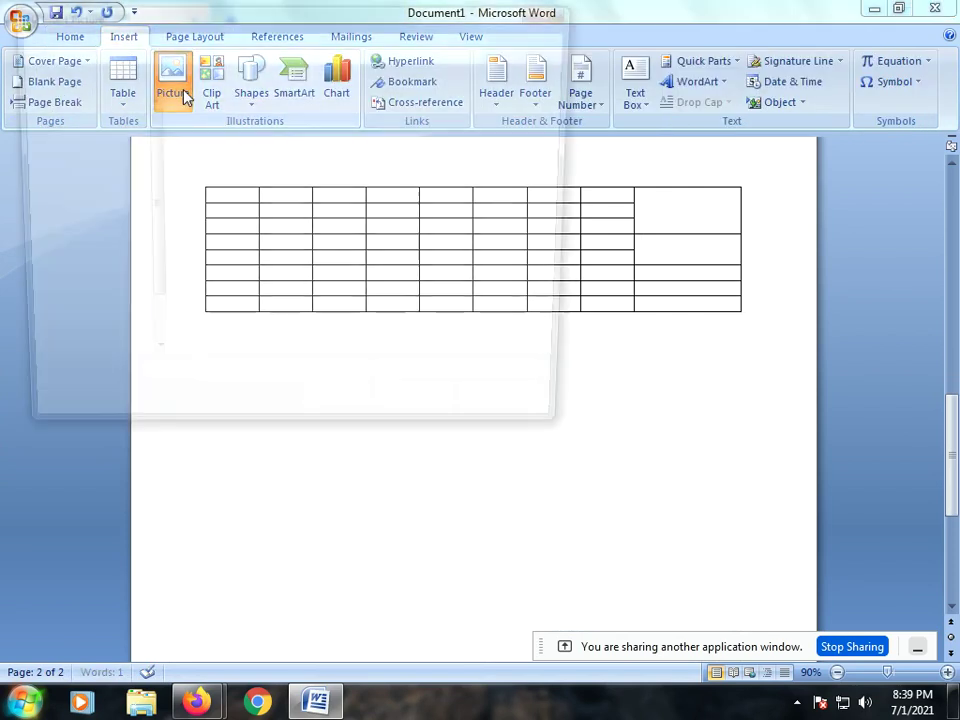
{"action": "left_click", "coordinate": [435, 298]}
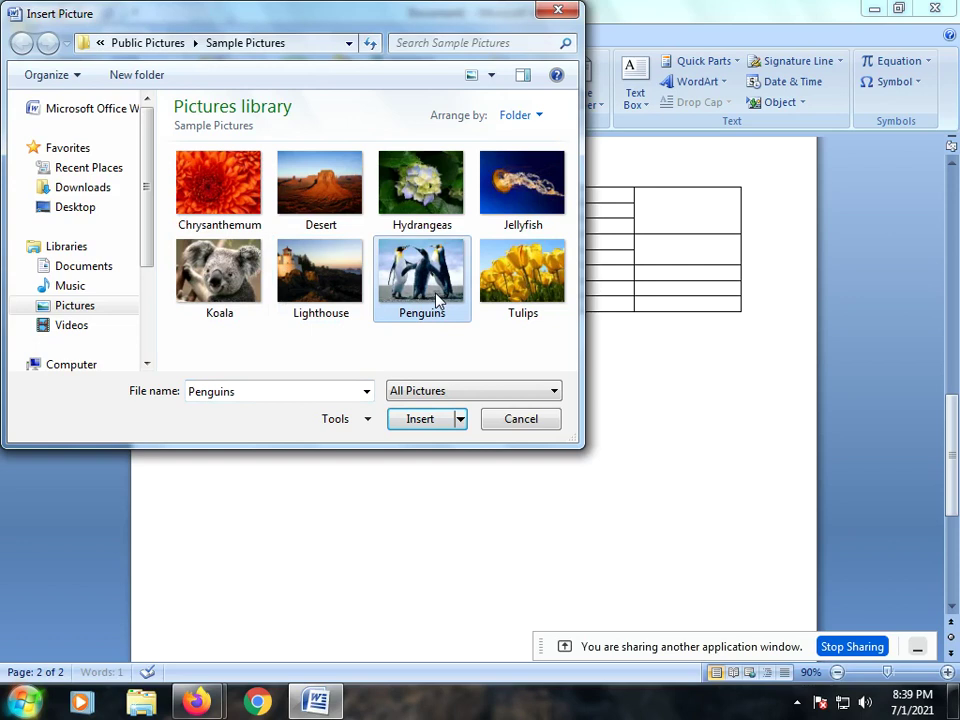
{"action": "left_click", "coordinate": [421, 424]}
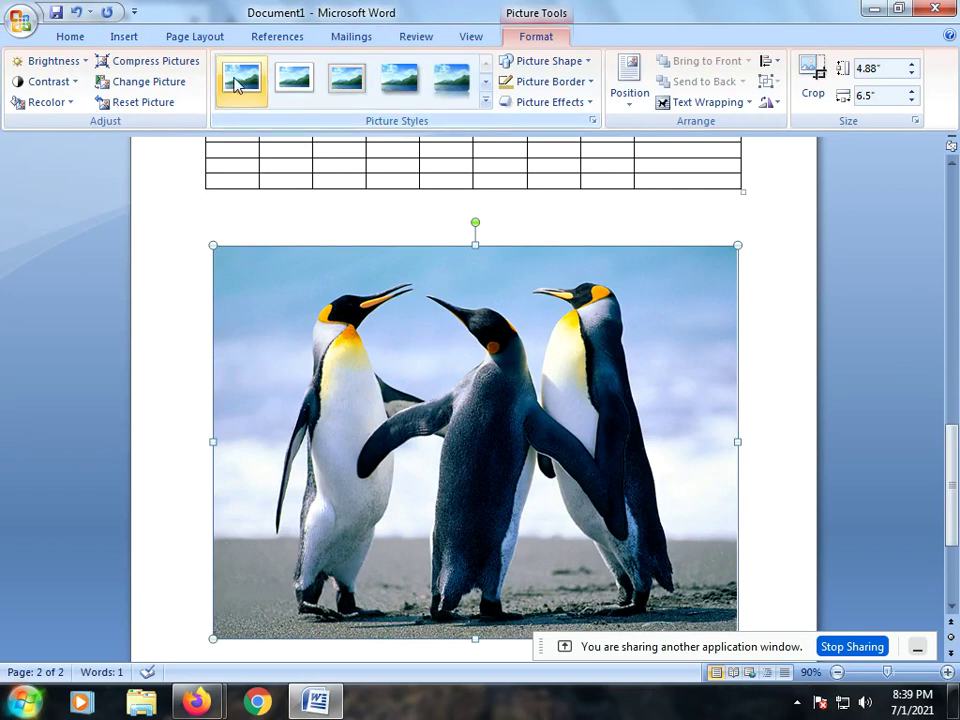
Try picture styles and settle on a snipped-corner frame for the penguin photo
{"action": "left_click", "coordinate": [487, 82]}
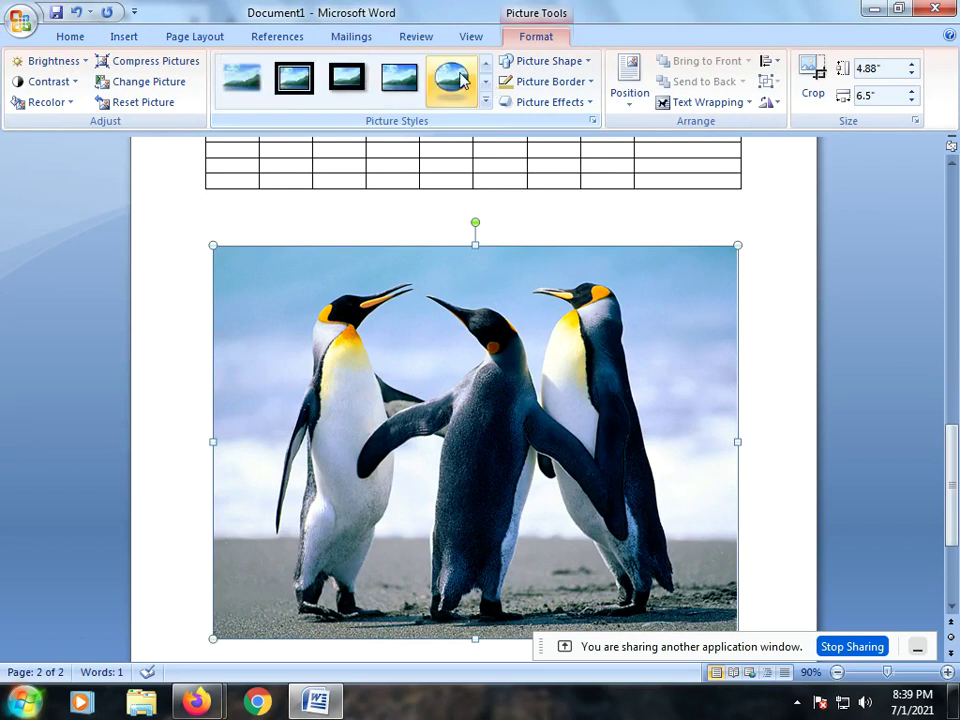
{"action": "left_click", "coordinate": [456, 80]}
{"action": "left_click", "coordinate": [486, 84]}
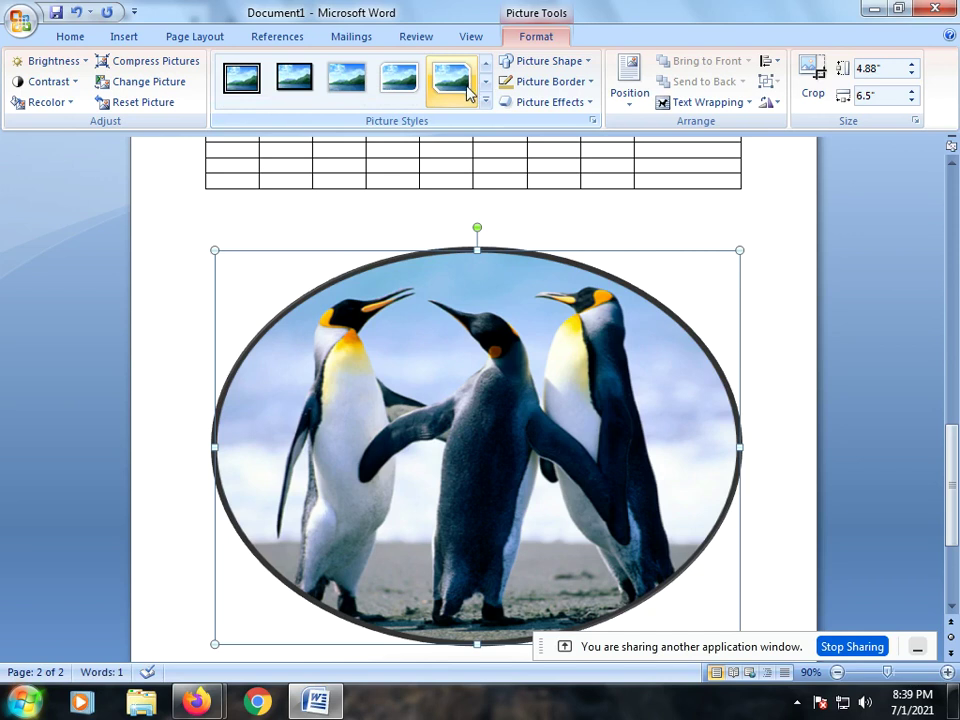
{"action": "left_click", "coordinate": [468, 90]}
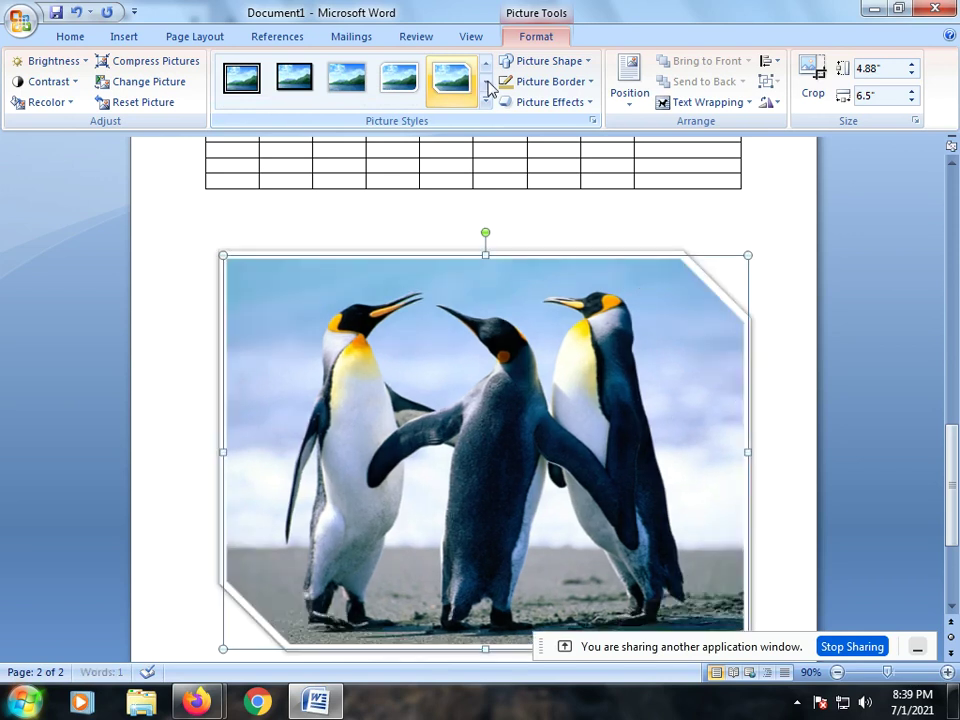
{"action": "left_click", "coordinate": [487, 88]}
{"action": "left_click", "coordinate": [487, 68]}
{"action": "left_click", "coordinate": [487, 70]}
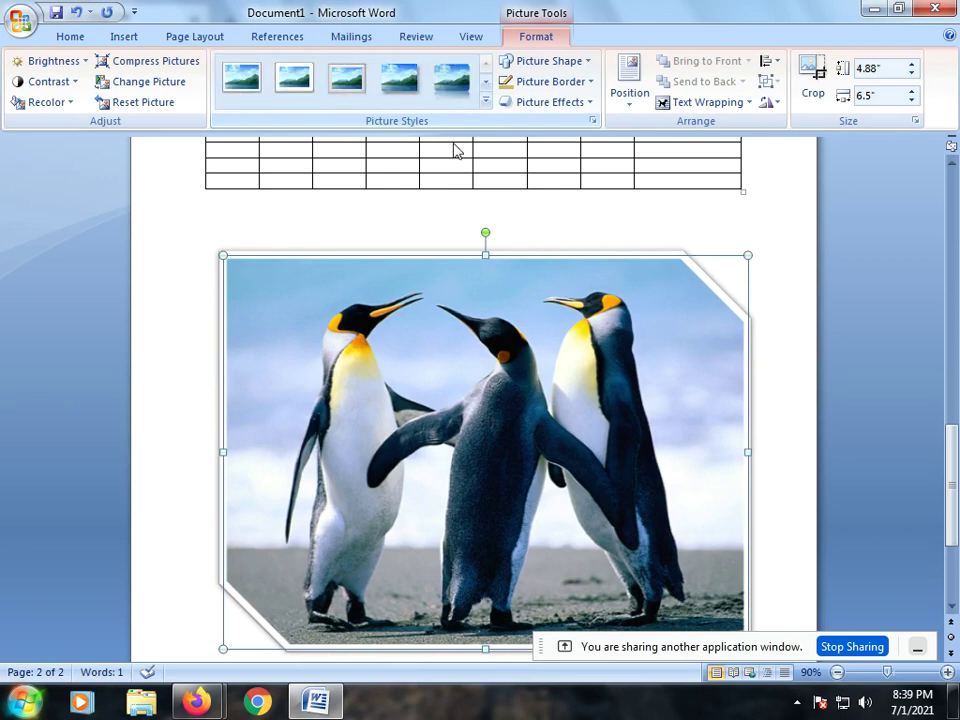
{"action": "left_click", "coordinate": [56, 61]}
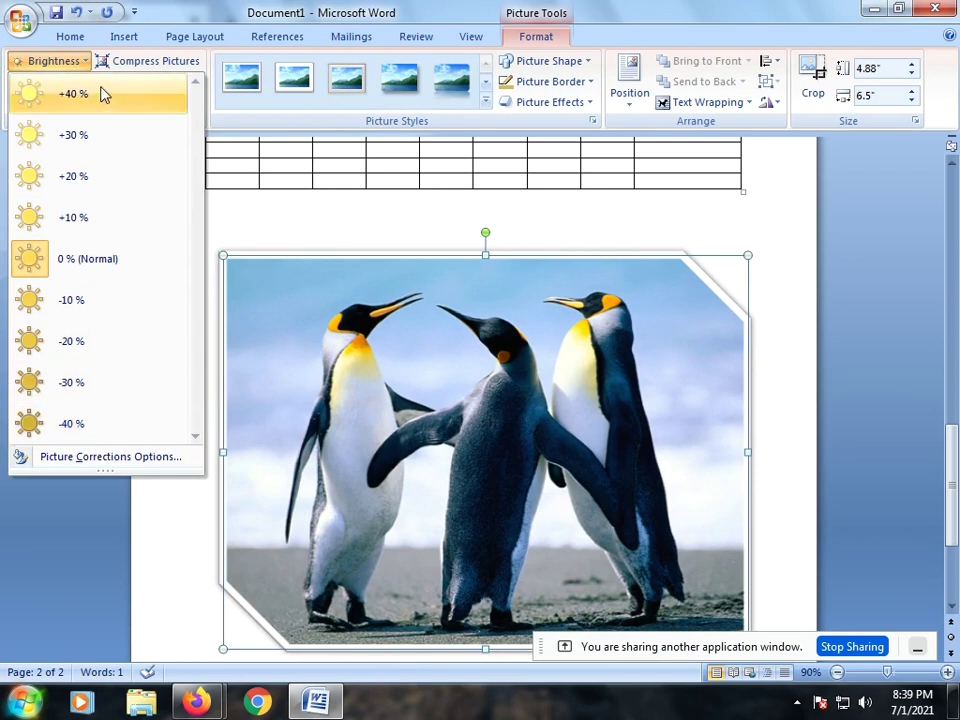
Brighten the penguin photo by +40%, leaving contrast unchanged
{"action": "key", "text": "Escape"}
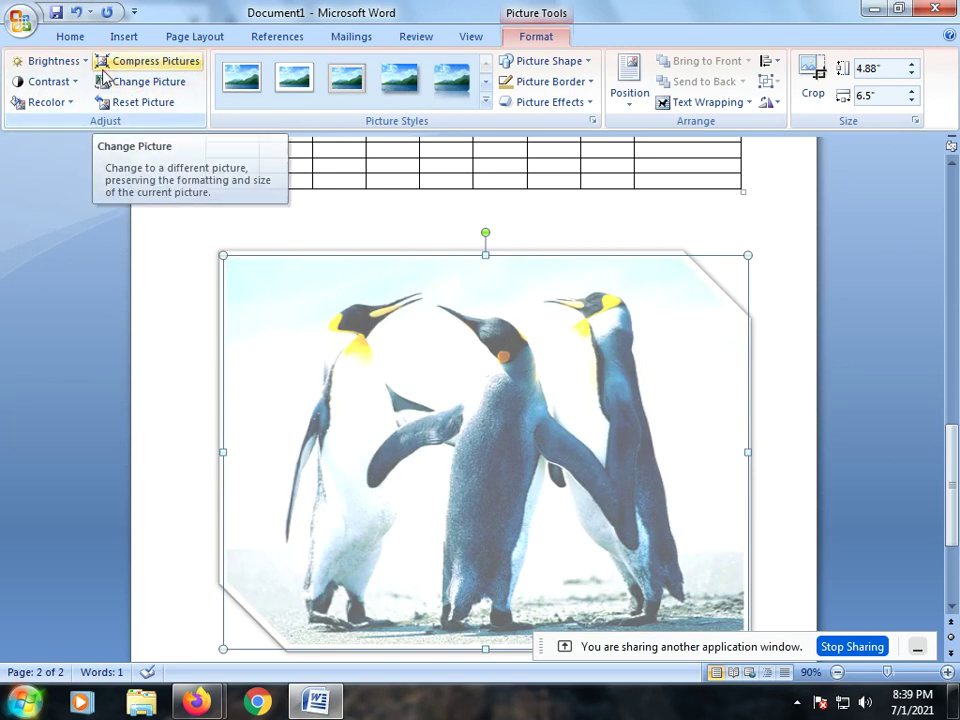
{"action": "left_click", "coordinate": [69, 84]}
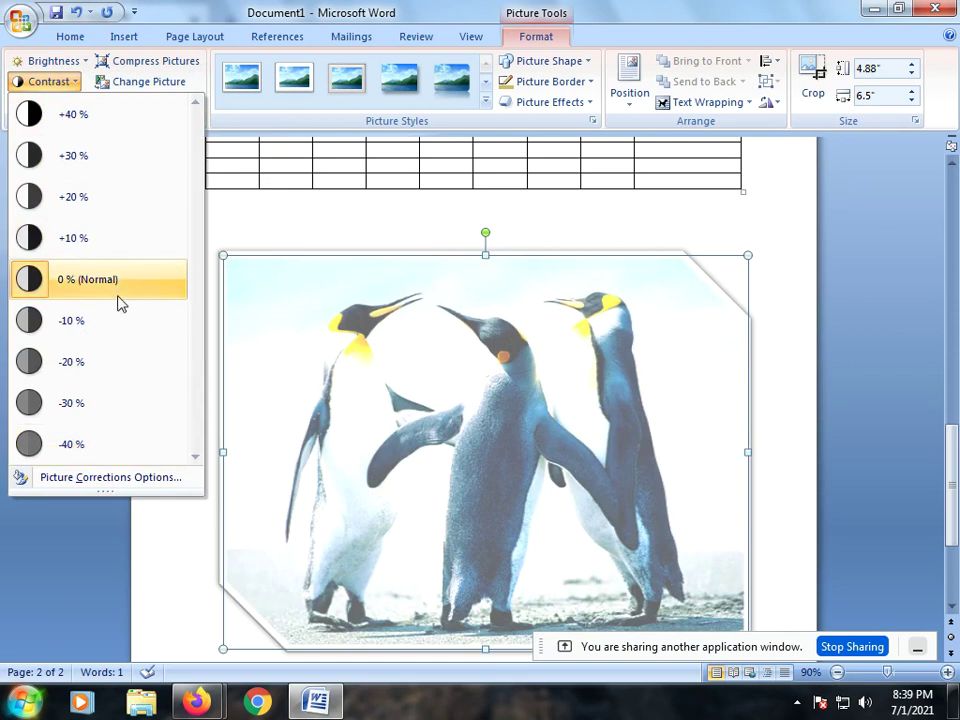
{"action": "left_click", "coordinate": [259, 199]}
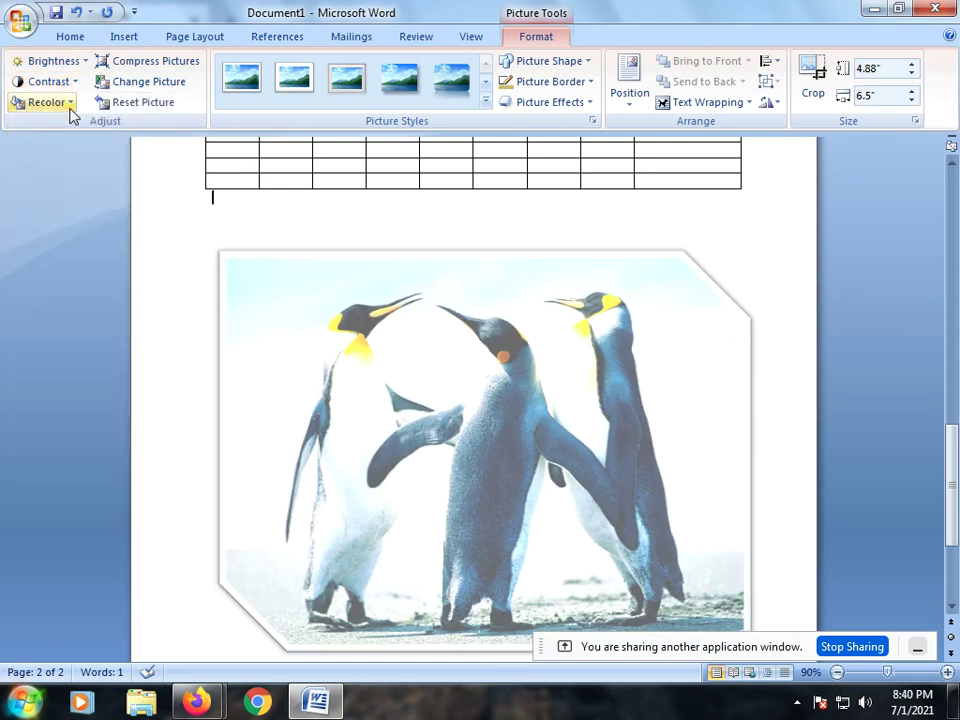
{"action": "left_click", "coordinate": [128, 37]}
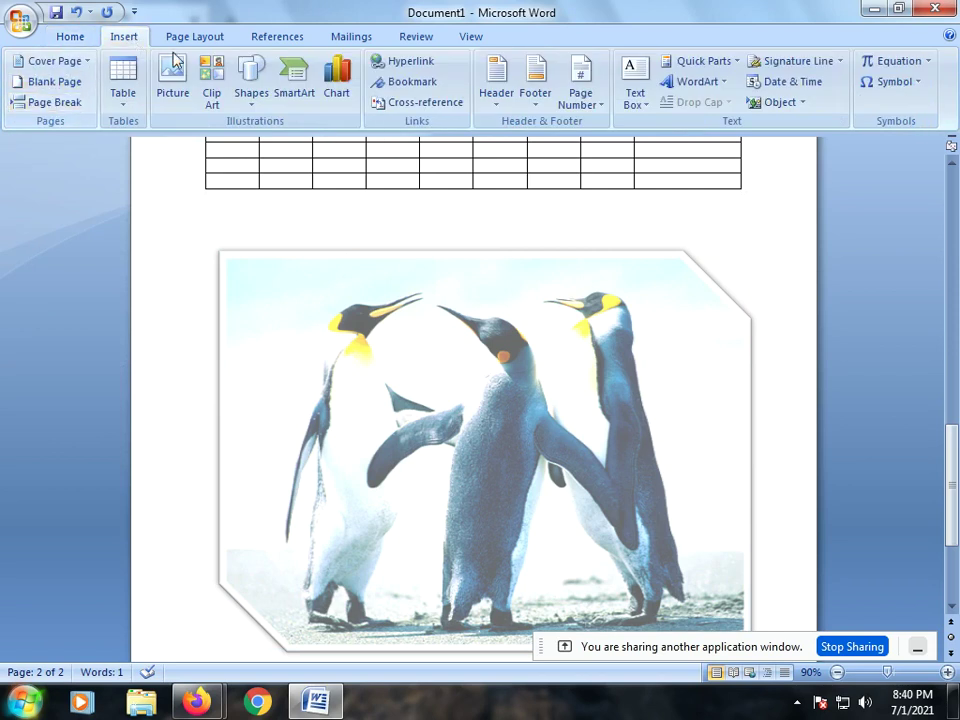
{"action": "double_click", "coordinate": [443, 289]}
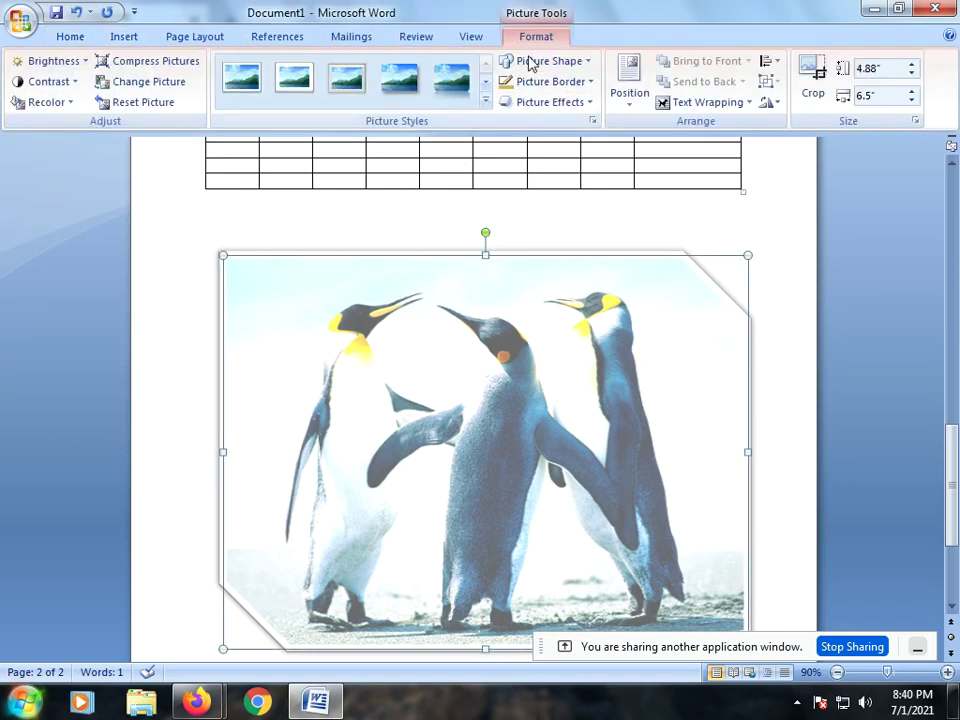
Recolor the photo with Sepia, then a dark yellow variation
{"action": "left_click", "coordinate": [47, 102]}
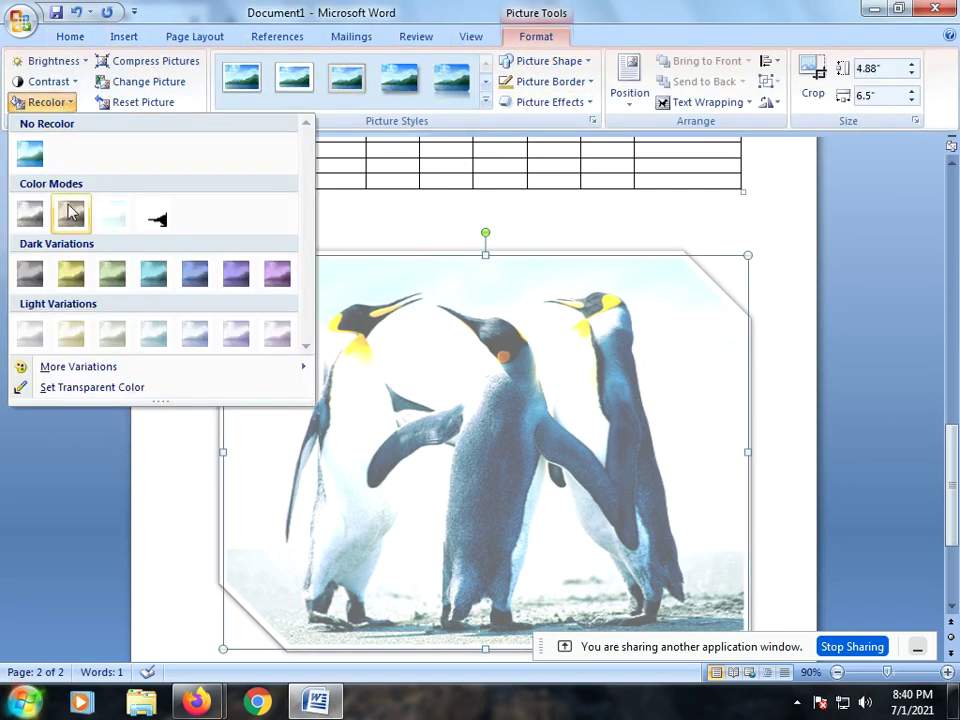
{"action": "key", "text": "Escape"}
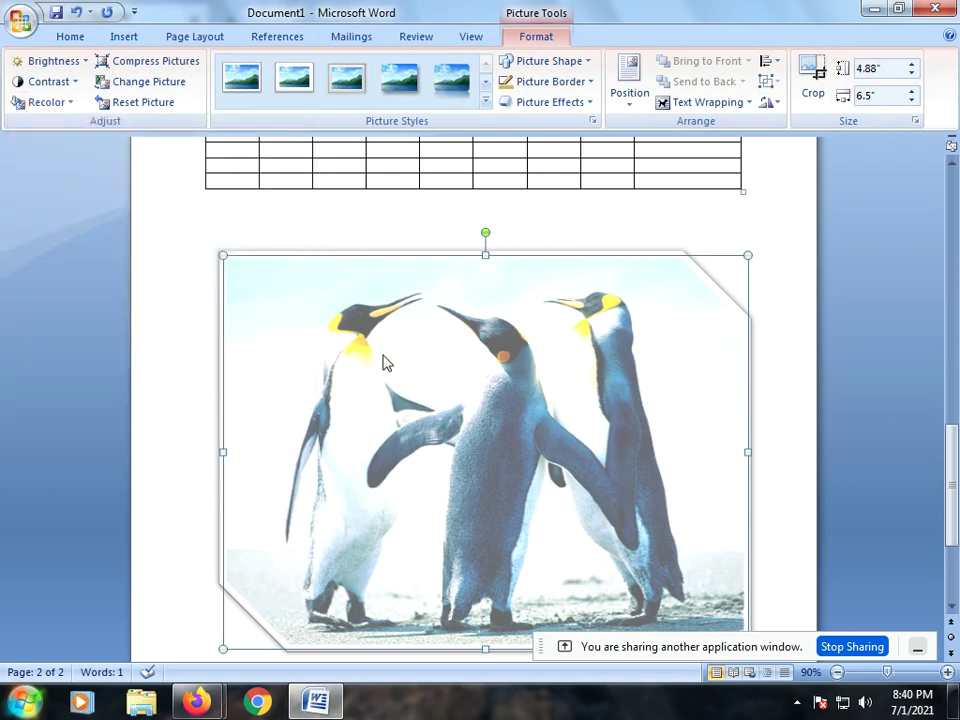
{"action": "left_click", "coordinate": [47, 102]}
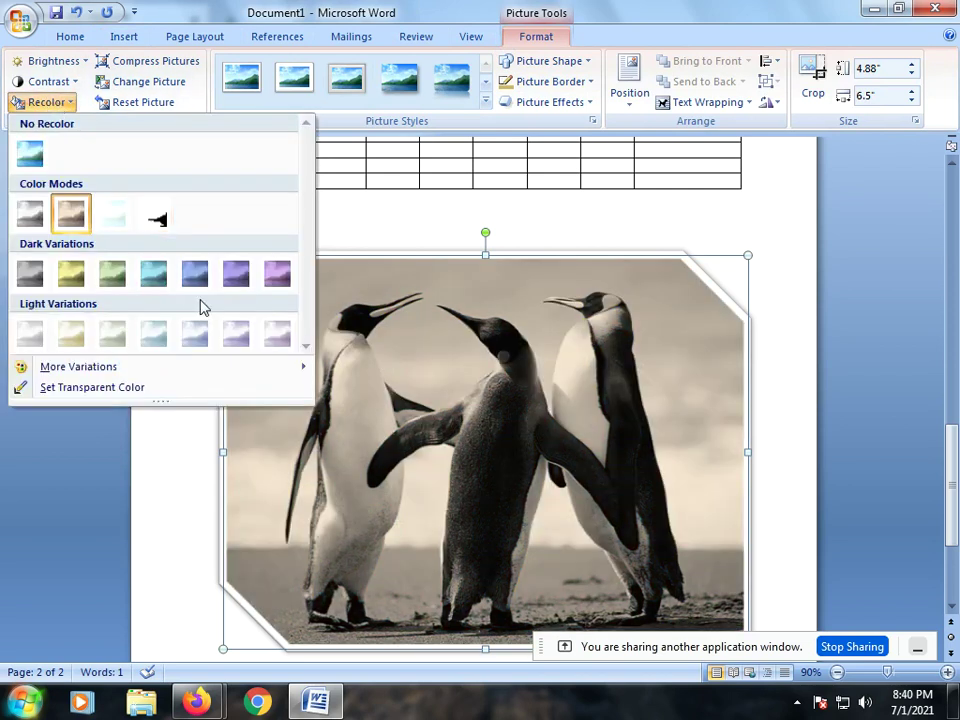
{"action": "left_click", "coordinate": [71, 273]}
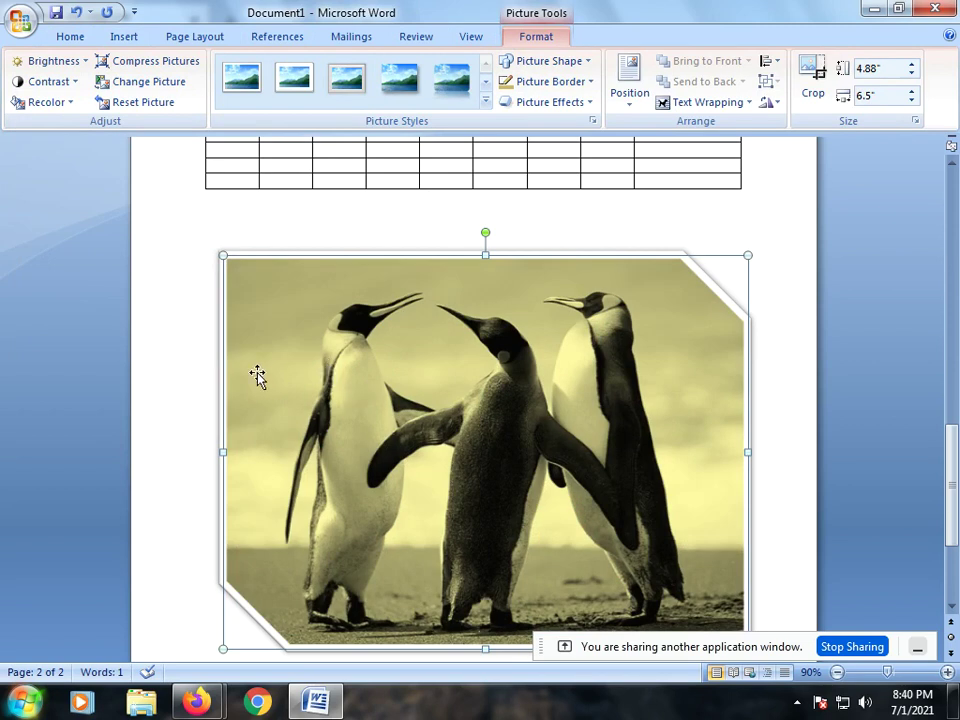
{"action": "left_click", "coordinate": [186, 64]}
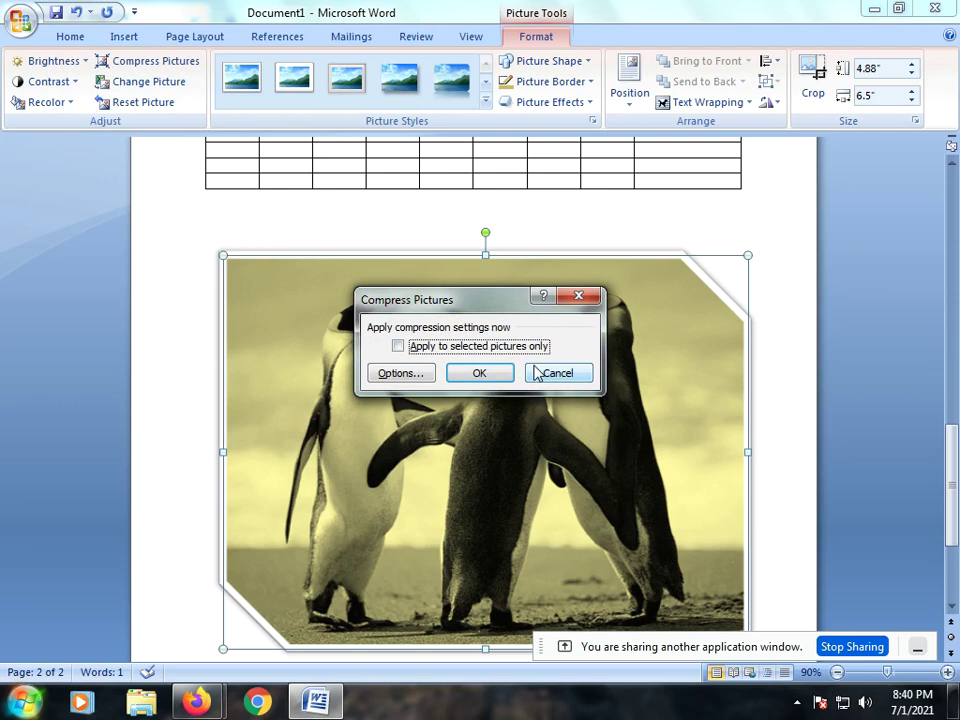
Compress the penguin picture, then reset it to its original 8" × 10.67" size and formatting
{"action": "left_click", "coordinate": [484, 374]}
{"action": "left_click_drag", "start_coordinate": [731, 257], "coordinate": [445, 395]}
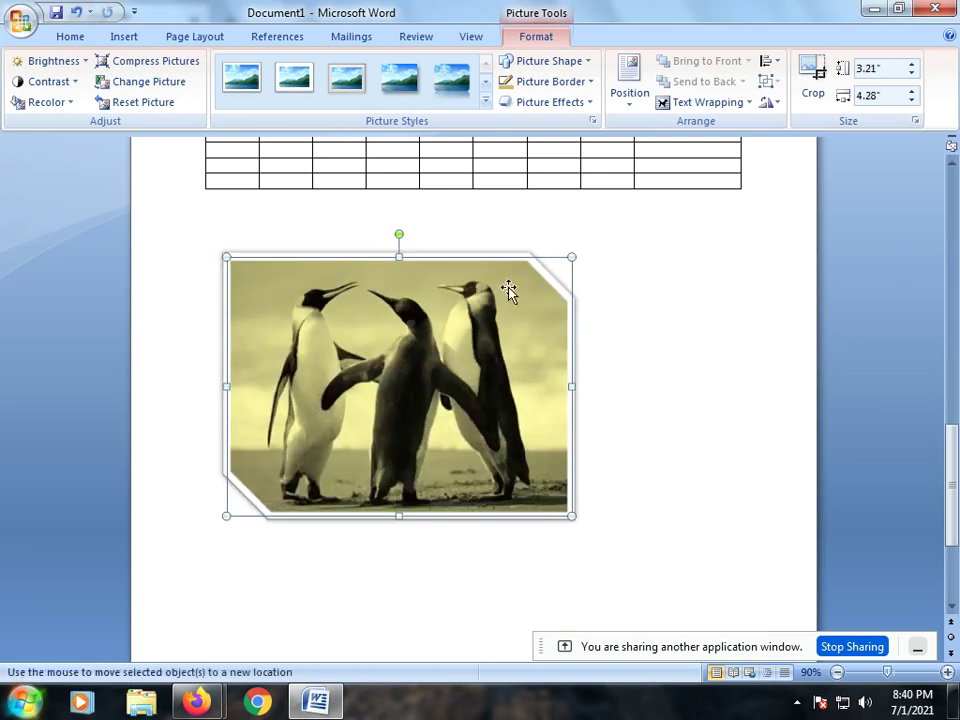
{"action": "left_click_drag", "start_coordinate": [460, 287], "coordinate": [335, 257]}
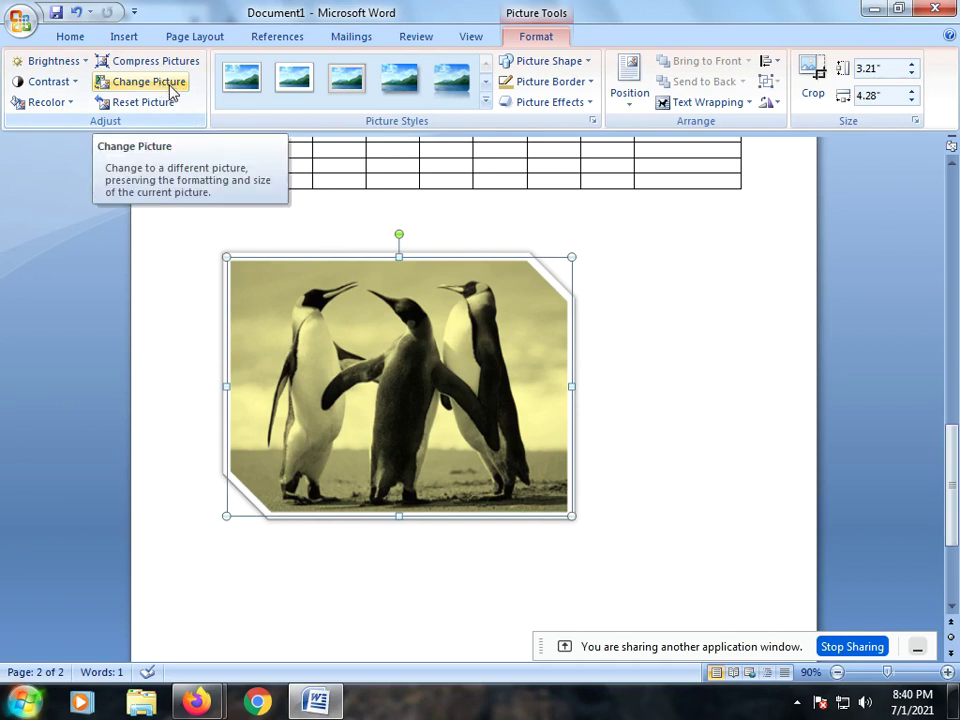
{"action": "left_click", "coordinate": [163, 104]}
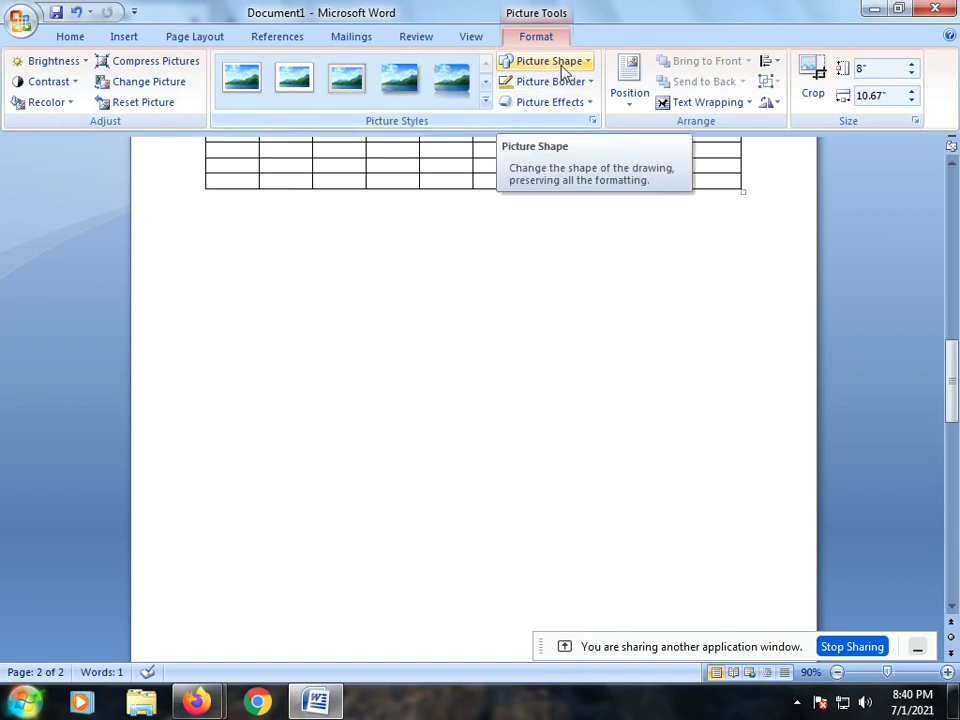
Undo the reset, reshape the photo into an oval, and outline it in light green
{"action": "left_click", "coordinate": [76, 16]}
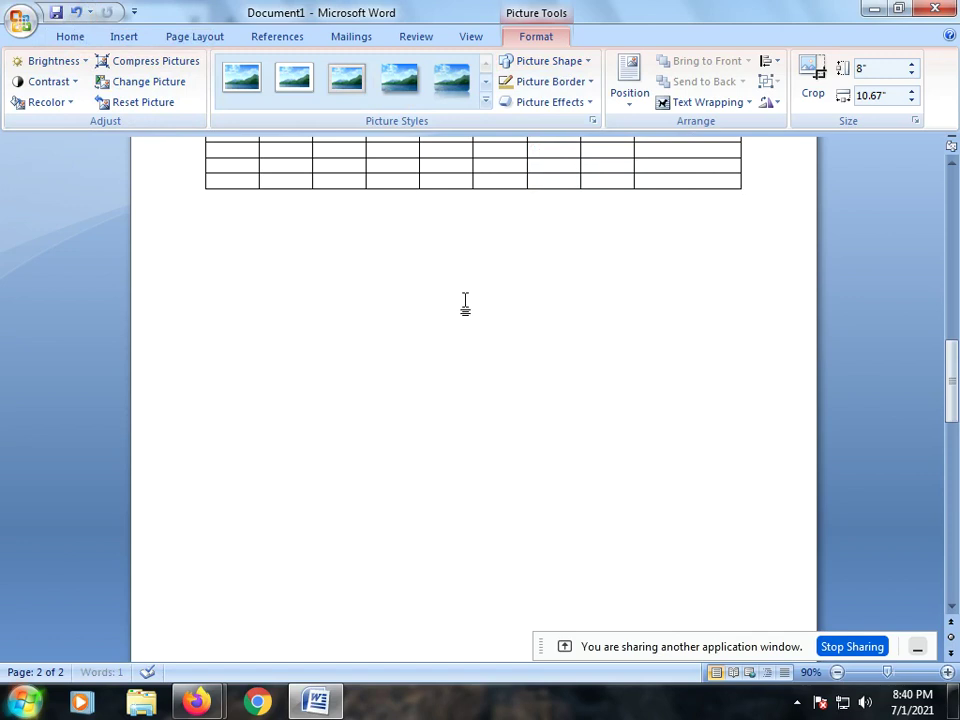
{"action": "left_click", "coordinate": [580, 62]}
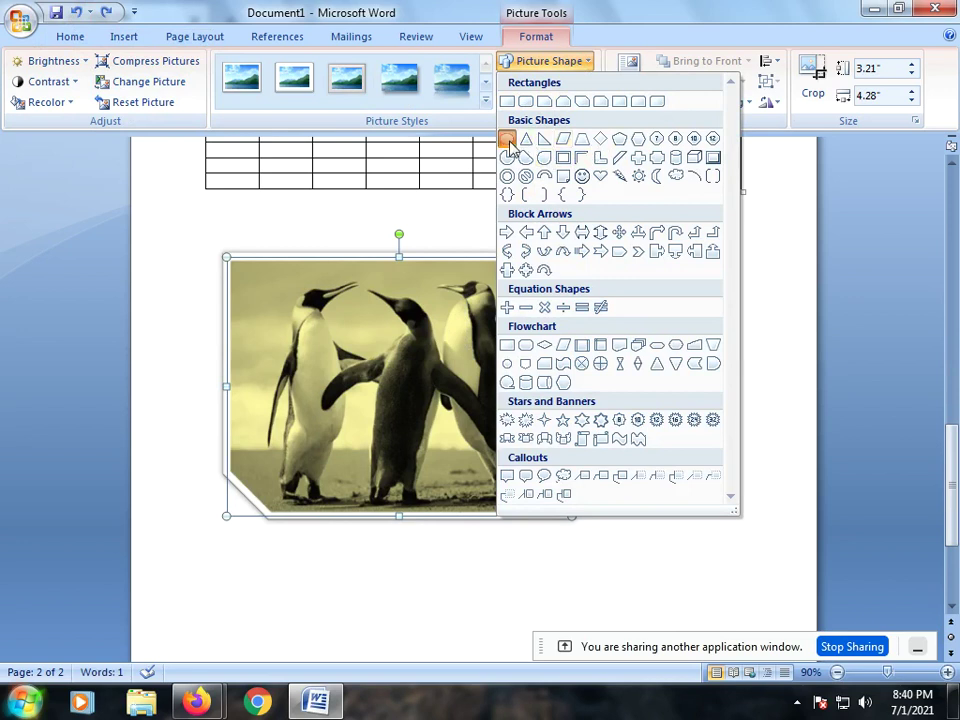
{"action": "left_click", "coordinate": [510, 148]}
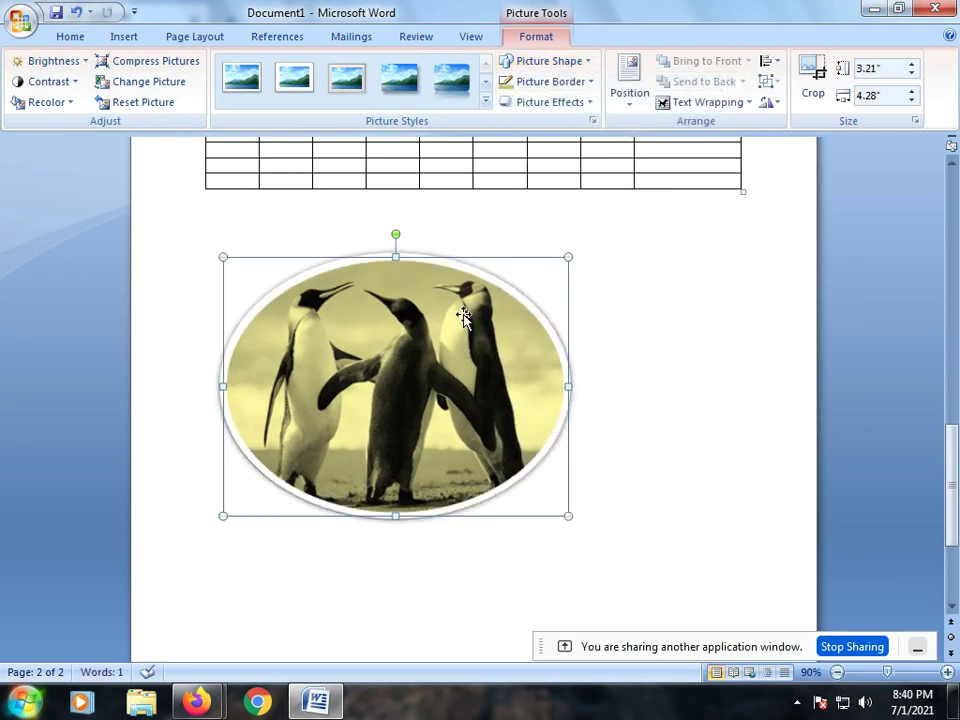
{"action": "left_click", "coordinate": [571, 84]}
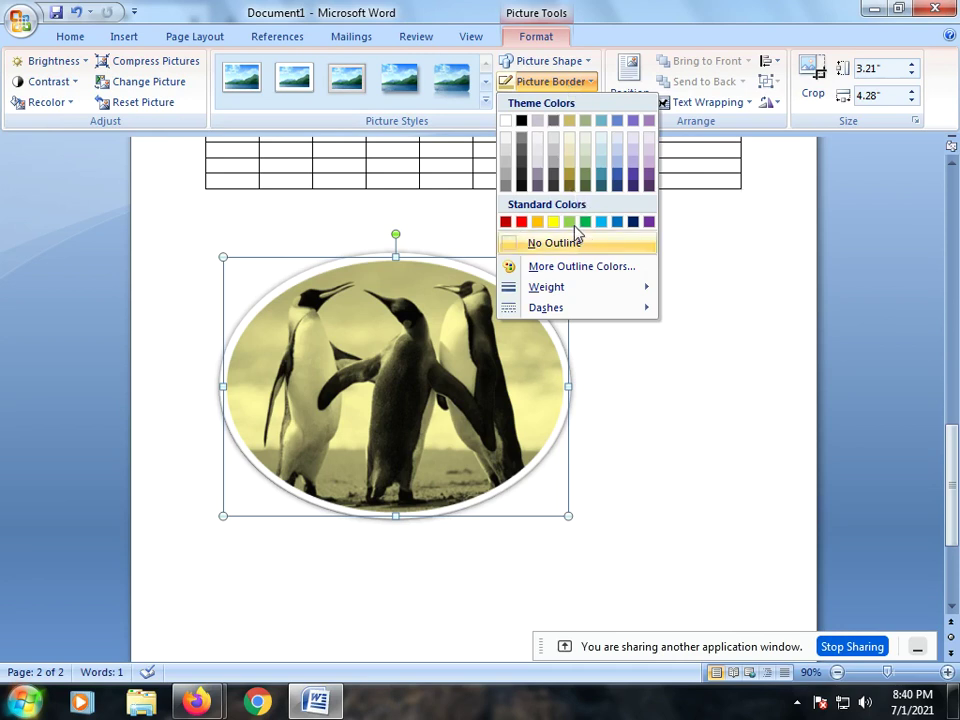
{"action": "left_click", "coordinate": [570, 222]}
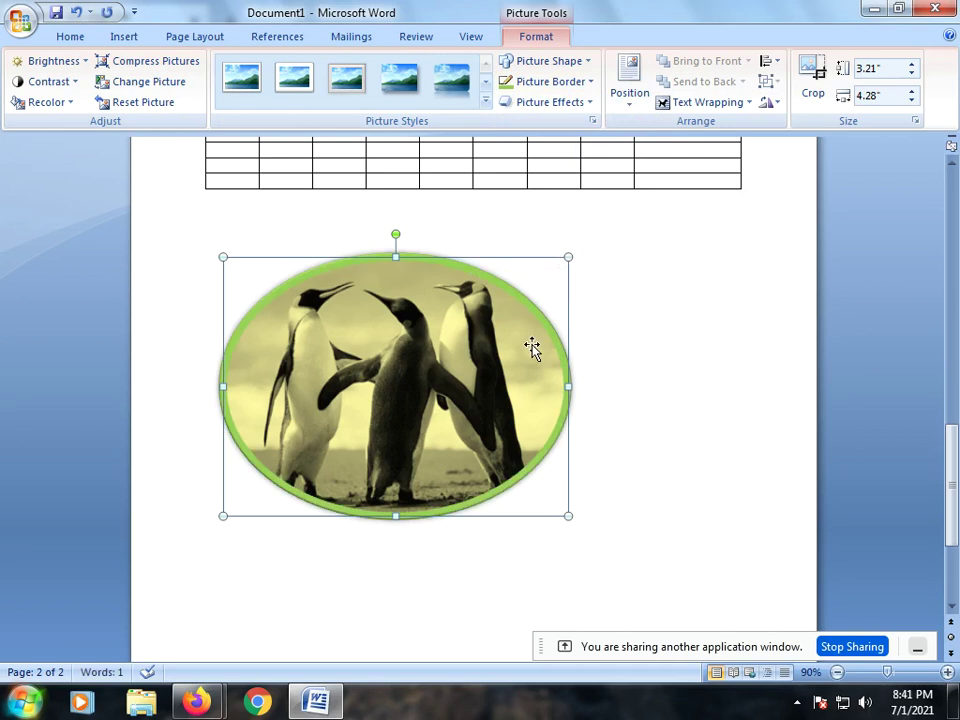
Deselect the green-outlined oval photo to check it, then select it again
{"action": "left_click", "coordinate": [650, 365]}
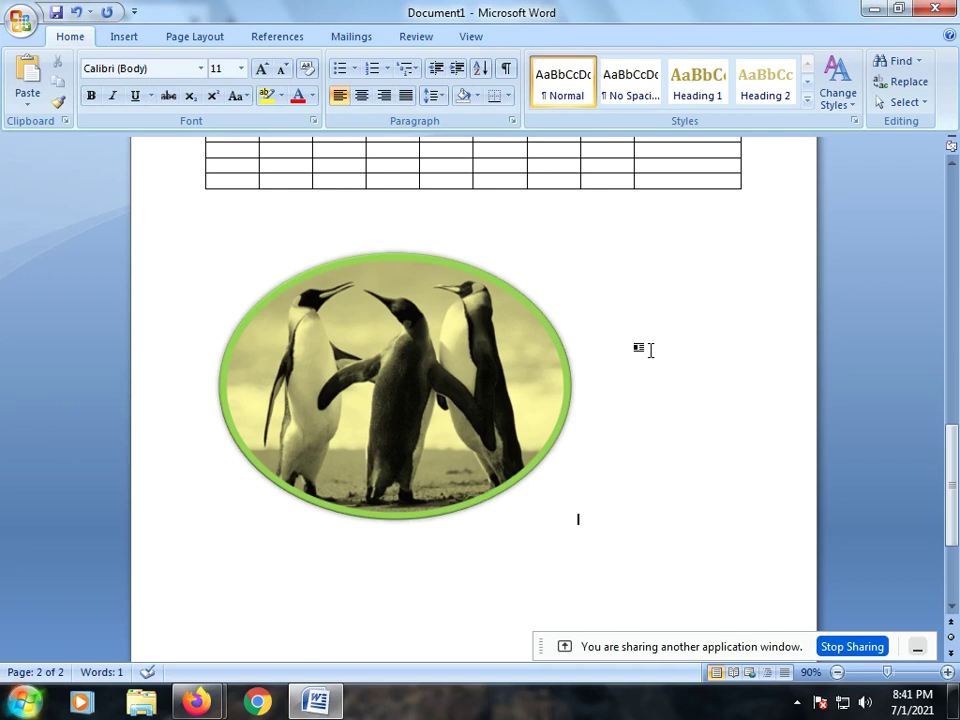
{"action": "left_click", "coordinate": [124, 38]}
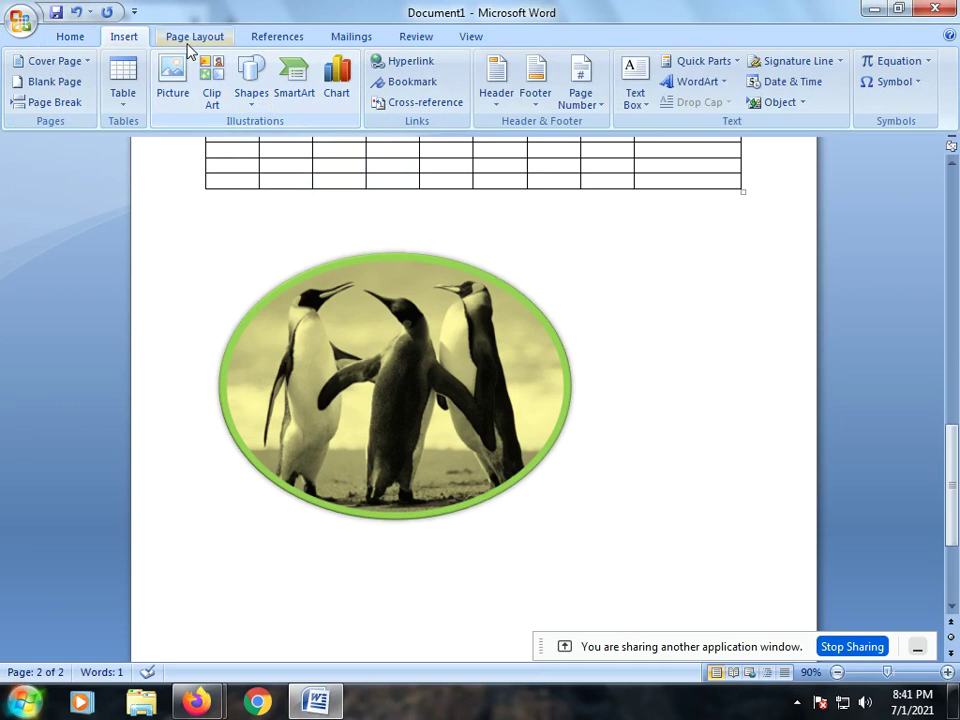
{"action": "left_click", "coordinate": [416, 367]}
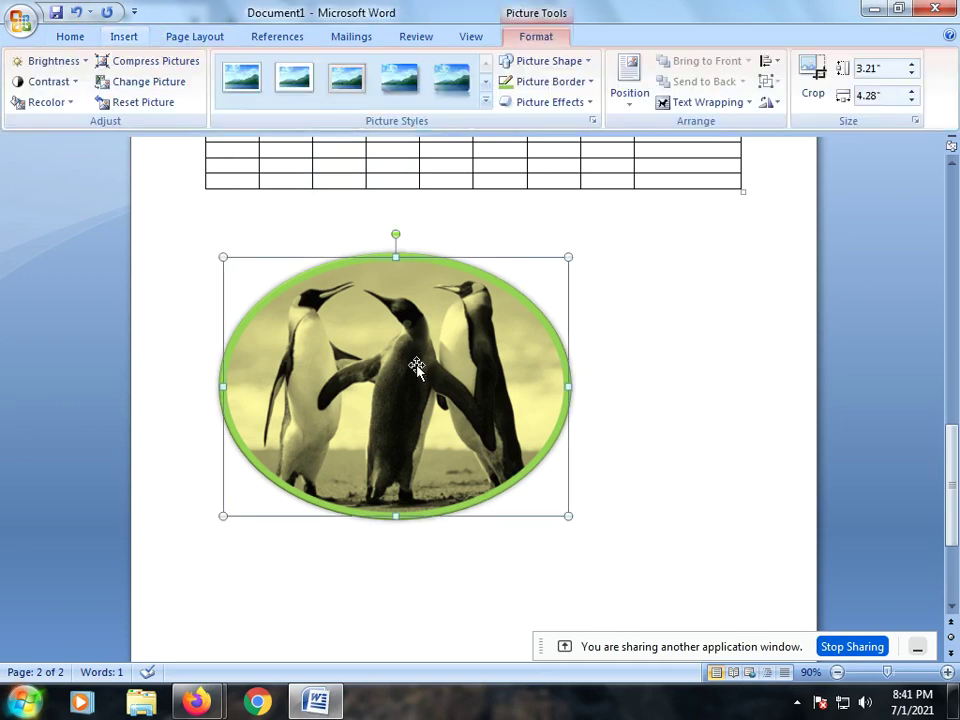
Apply a golden Glow variation from Picture Effects to the oval penguin picture
{"action": "left_click", "coordinate": [575, 104]}
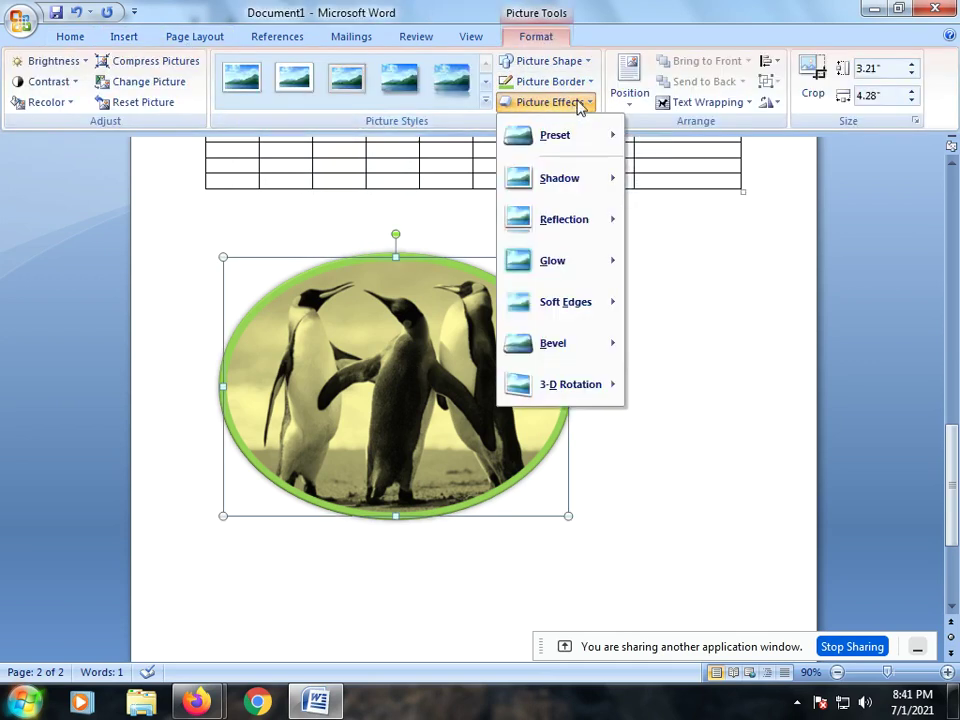
{"action": "mouse_move", "coordinate": [578, 178]}
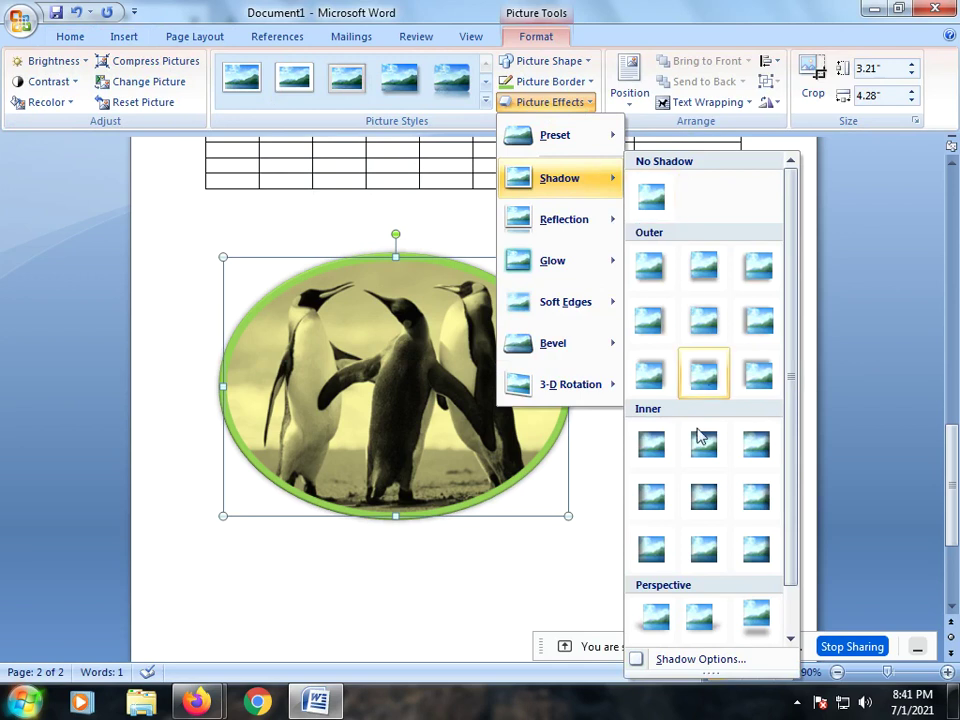
{"action": "scroll", "coordinate": [700, 450], "scroll_direction": "down", "scroll_amount": 1}
{"action": "scroll", "coordinate": [713, 568], "scroll_direction": "up", "scroll_amount": 1}
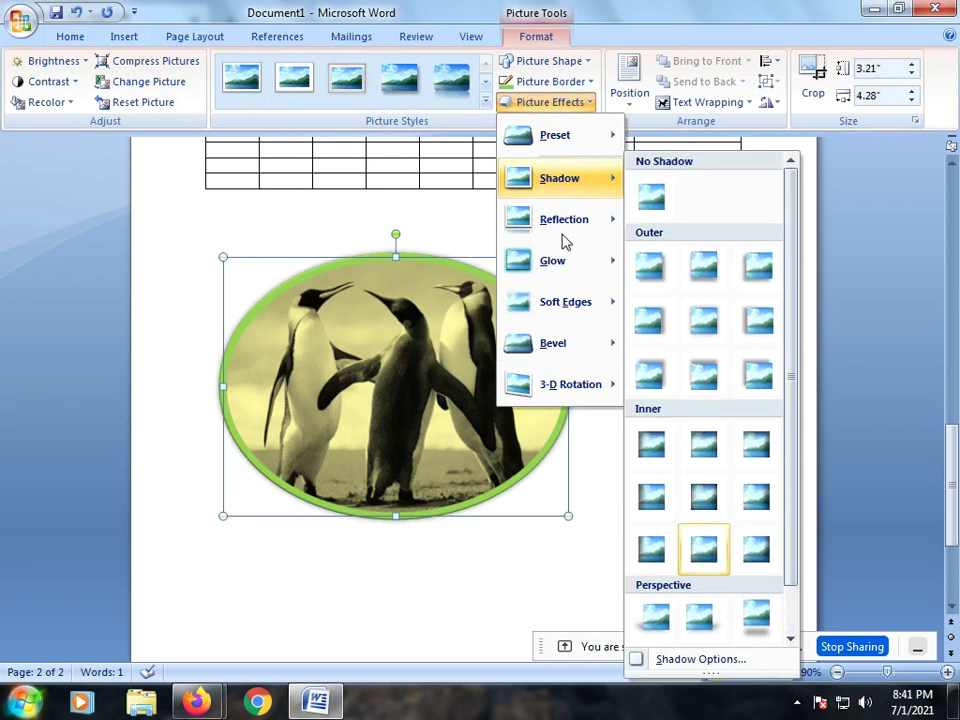
{"action": "mouse_move", "coordinate": [563, 222]}
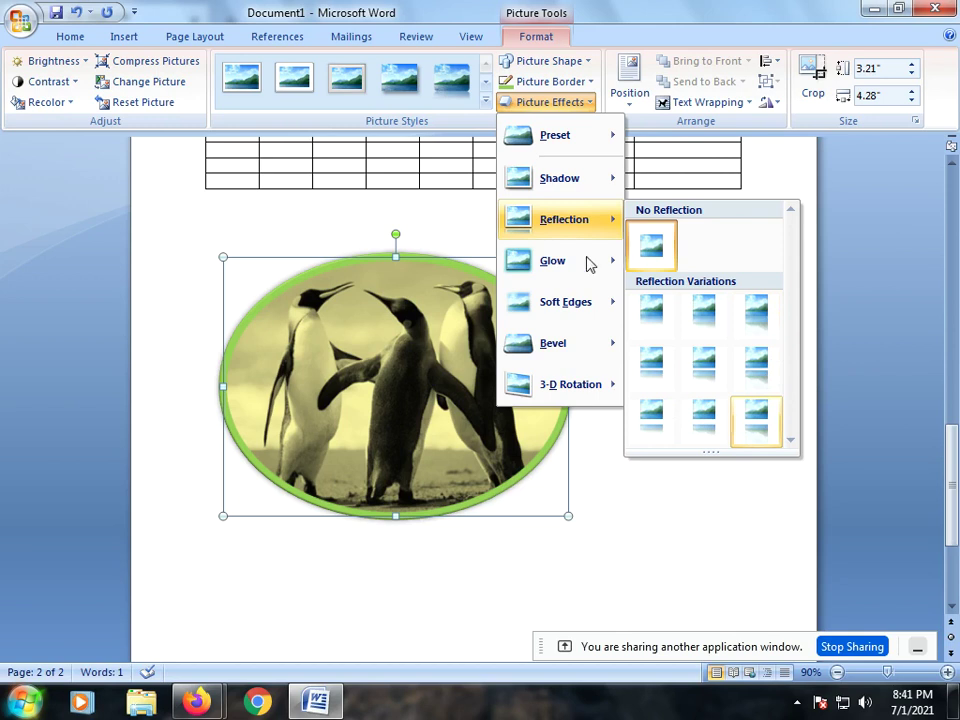
{"action": "mouse_move", "coordinate": [590, 263]}
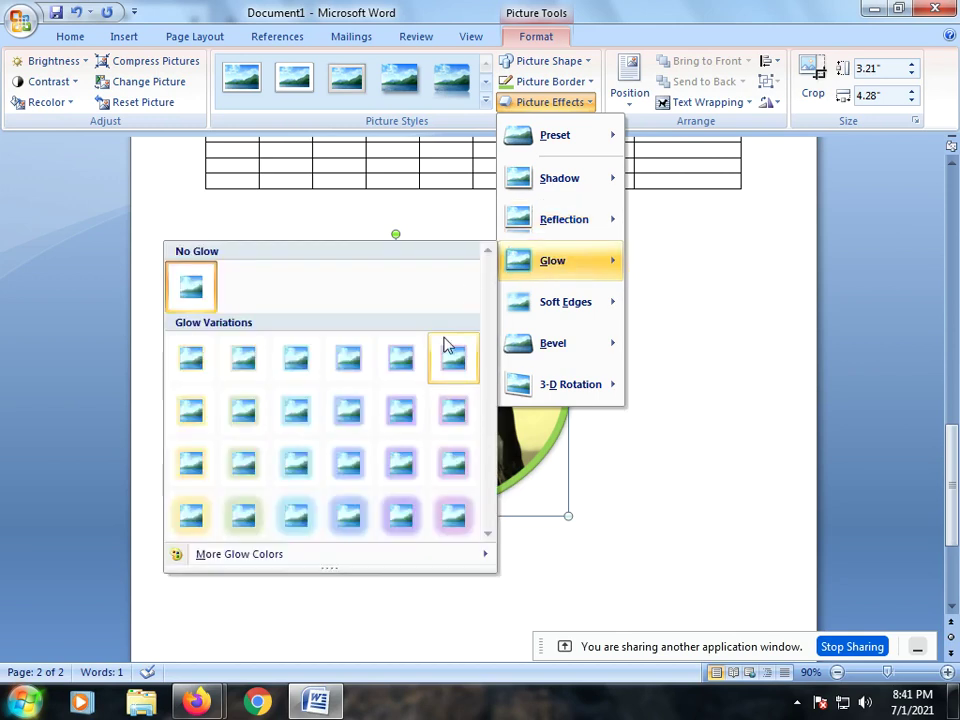
{"action": "left_click", "coordinate": [193, 517]}
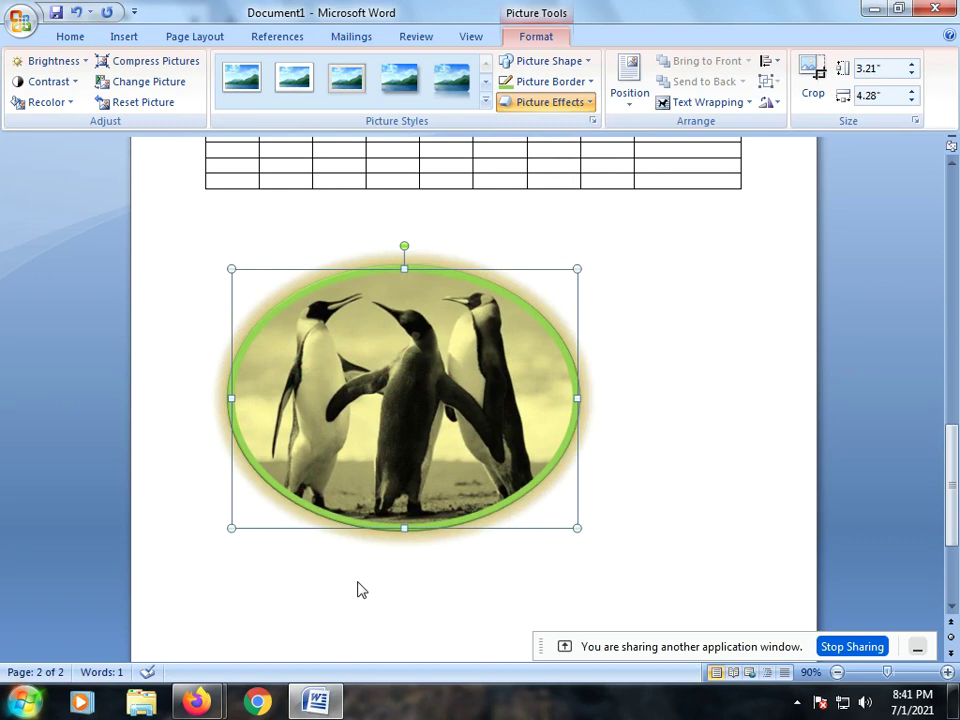
{"action": "left_click", "coordinate": [361, 590]}
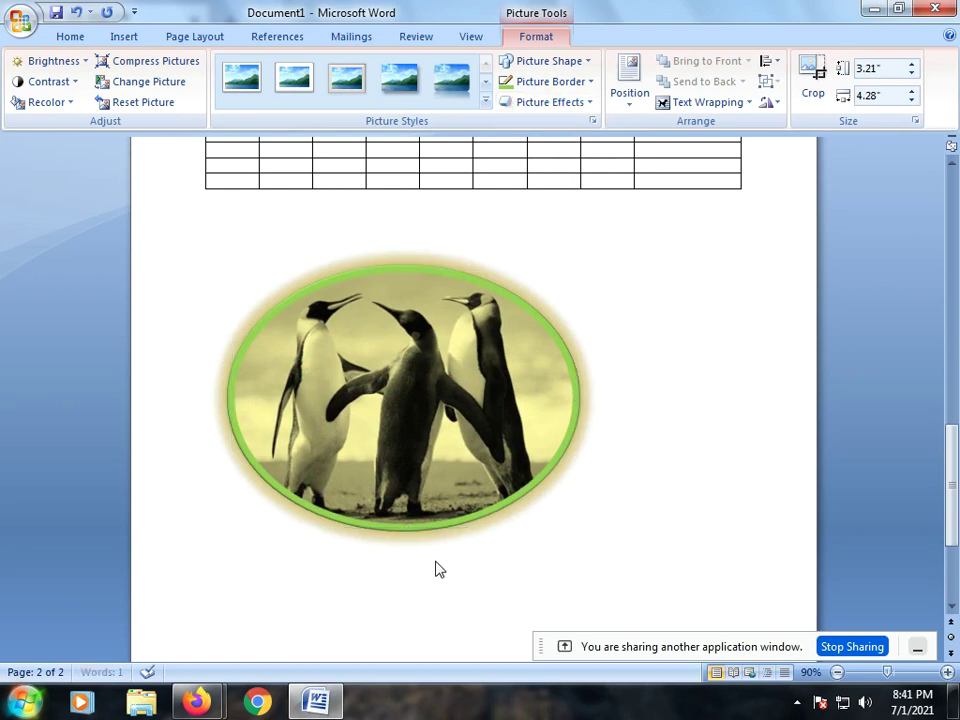
Tilt the penguin picture diagonally with a Parallel 3-D Rotation preset
{"action": "left_click", "coordinate": [480, 347]}
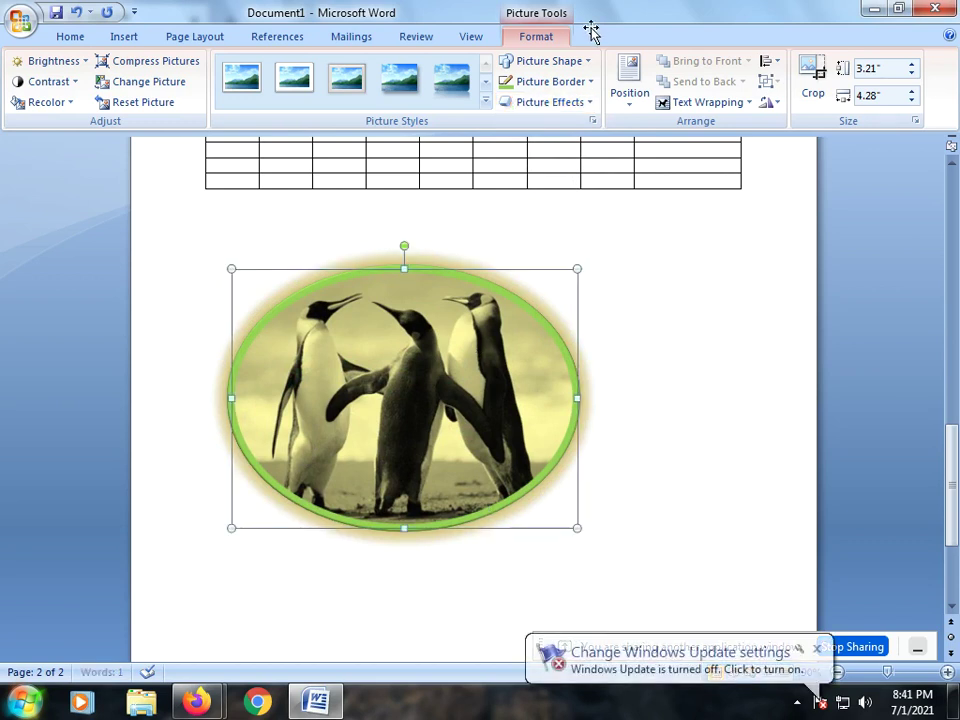
{"action": "left_click", "coordinate": [588, 101]}
{"action": "mouse_move", "coordinate": [548, 346]}
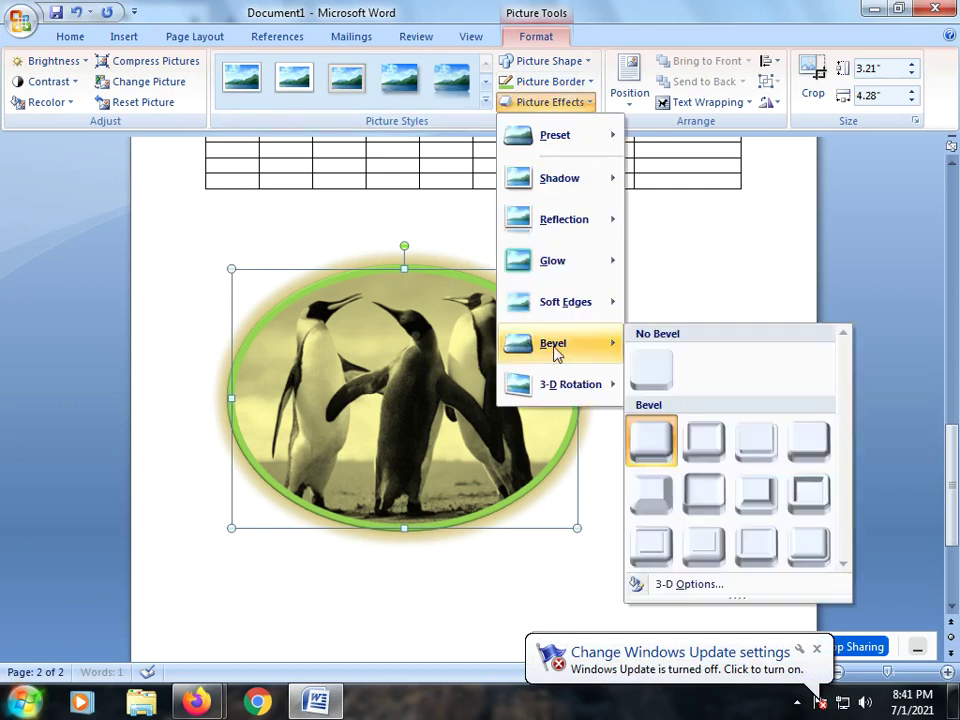
{"action": "mouse_move", "coordinate": [572, 387]}
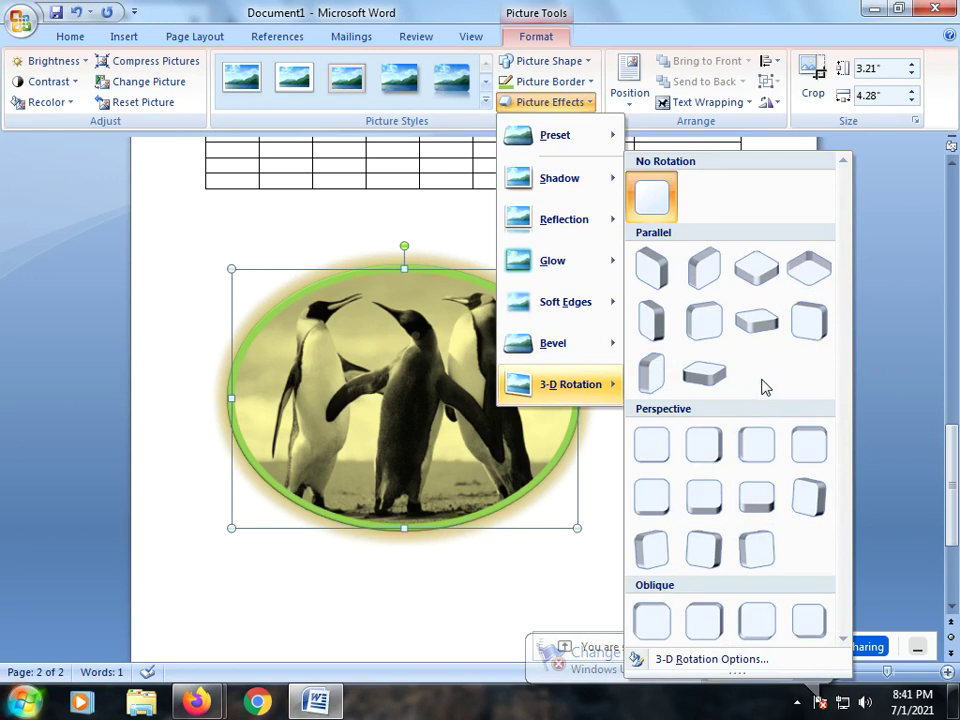
{"action": "left_click", "coordinate": [701, 267]}
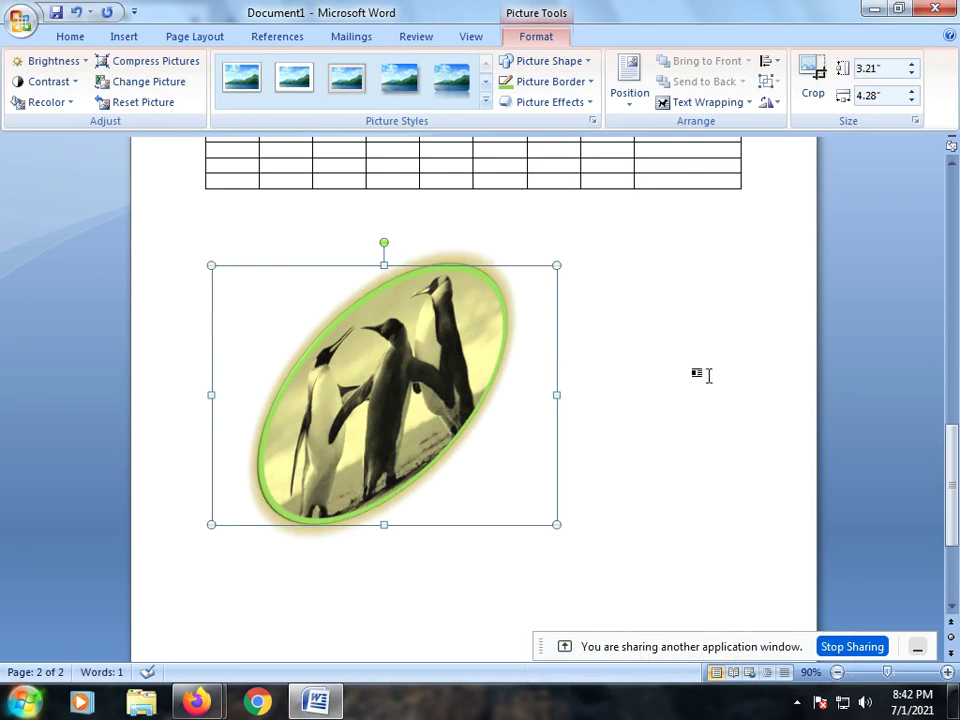
{"action": "left_click", "coordinate": [557, 536]}
{"action": "left_click", "coordinate": [383, 386]}
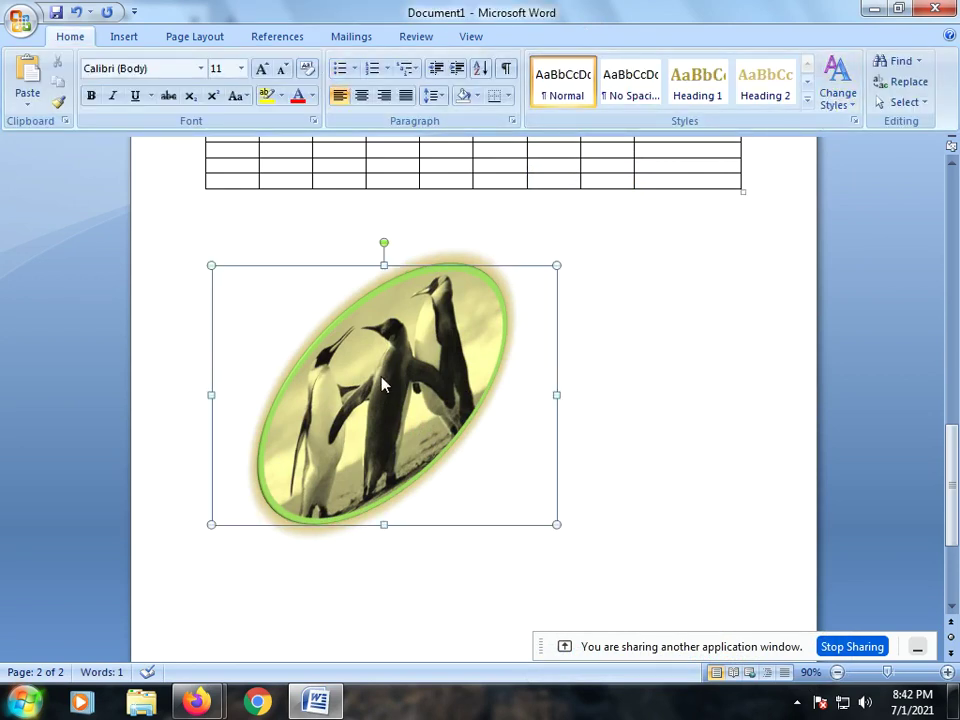
{"action": "left_click", "coordinate": [810, 95]}
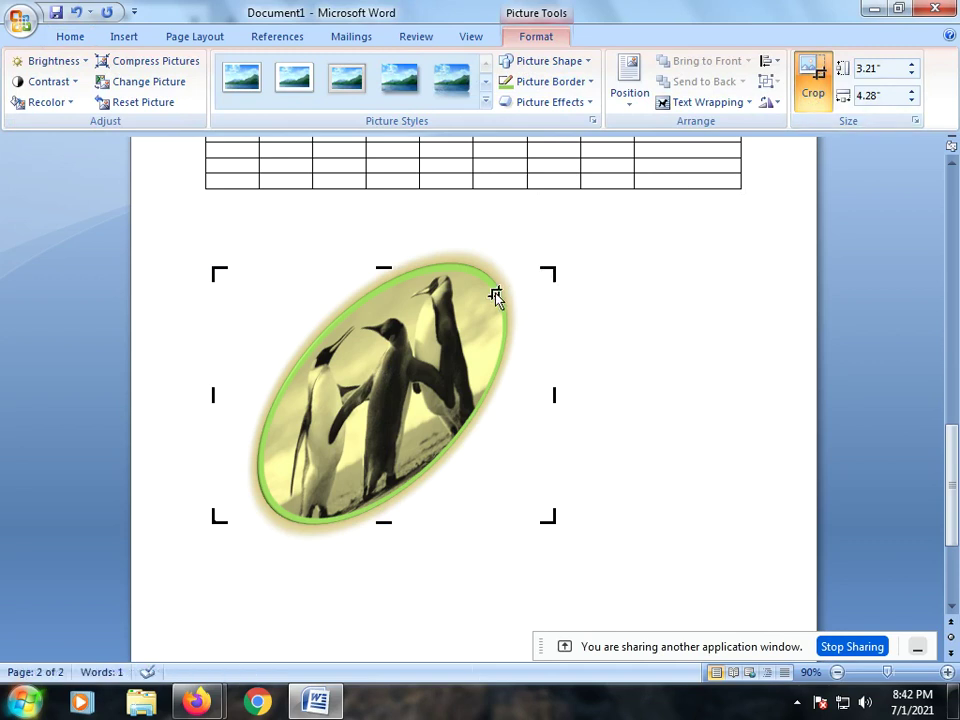
Crop the penguin picture in from the right and bottom-left to about 1.04 × 2.06 inches
{"action": "left_click", "coordinate": [431, 331]}
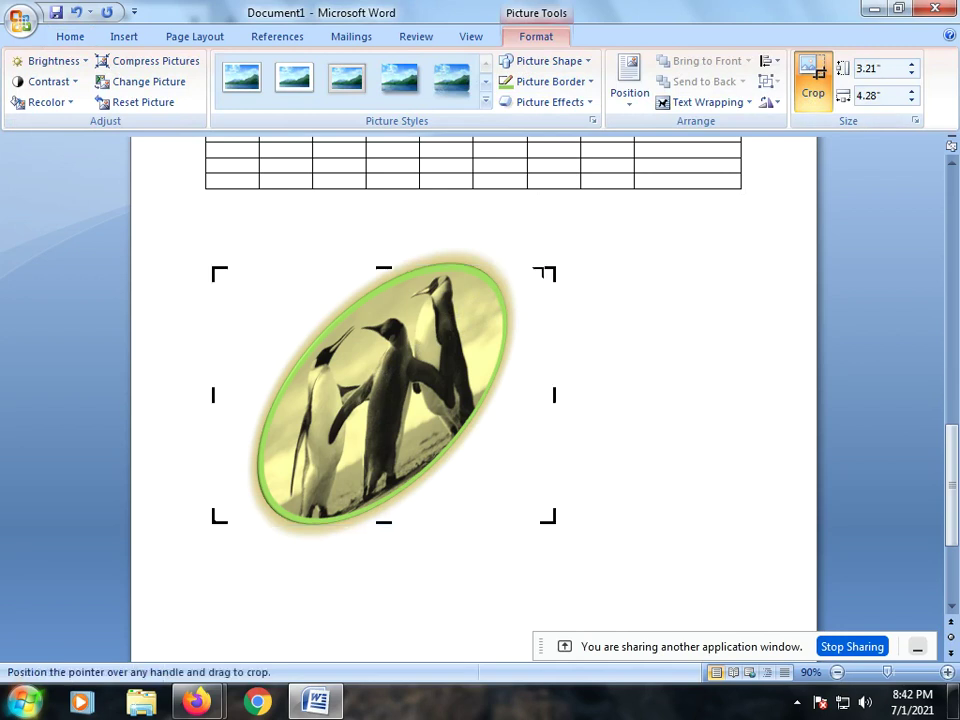
{"action": "left_click_drag", "start_coordinate": [552, 394], "coordinate": [451, 392]}
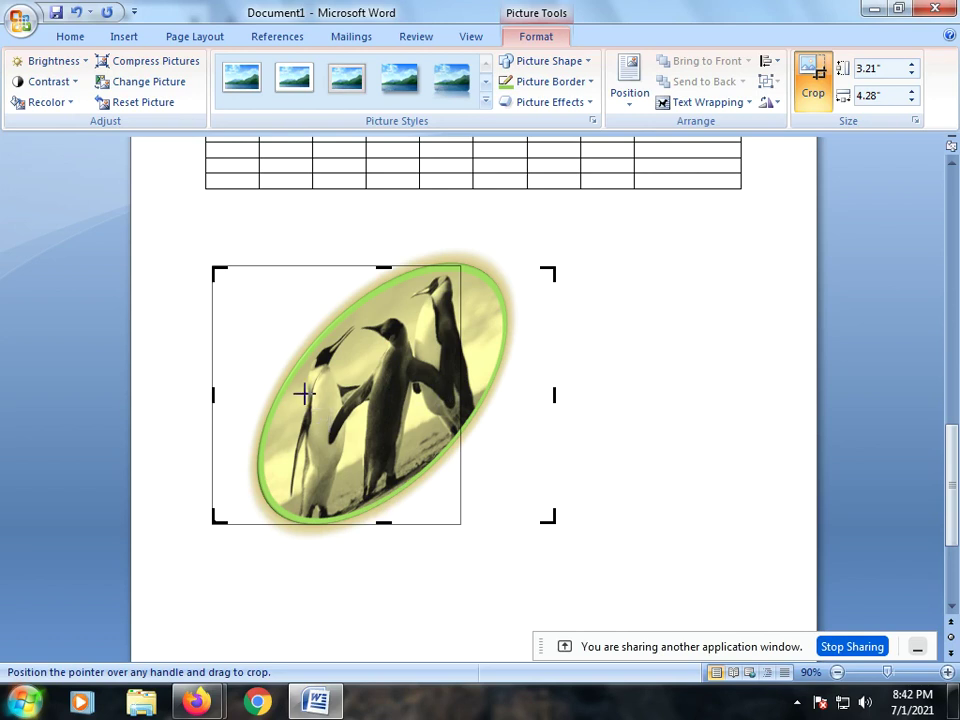
{"action": "left_click_drag", "start_coordinate": [213, 513], "coordinate": [375, 355]}
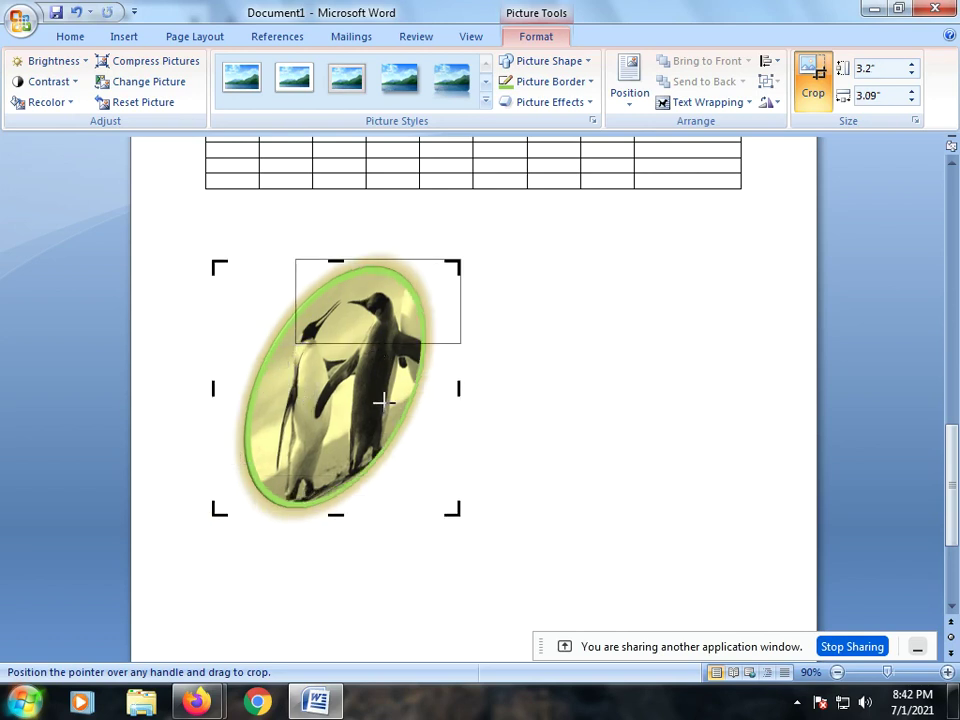
{"action": "left_click_drag", "start_coordinate": [383, 400], "coordinate": [387, 406]}
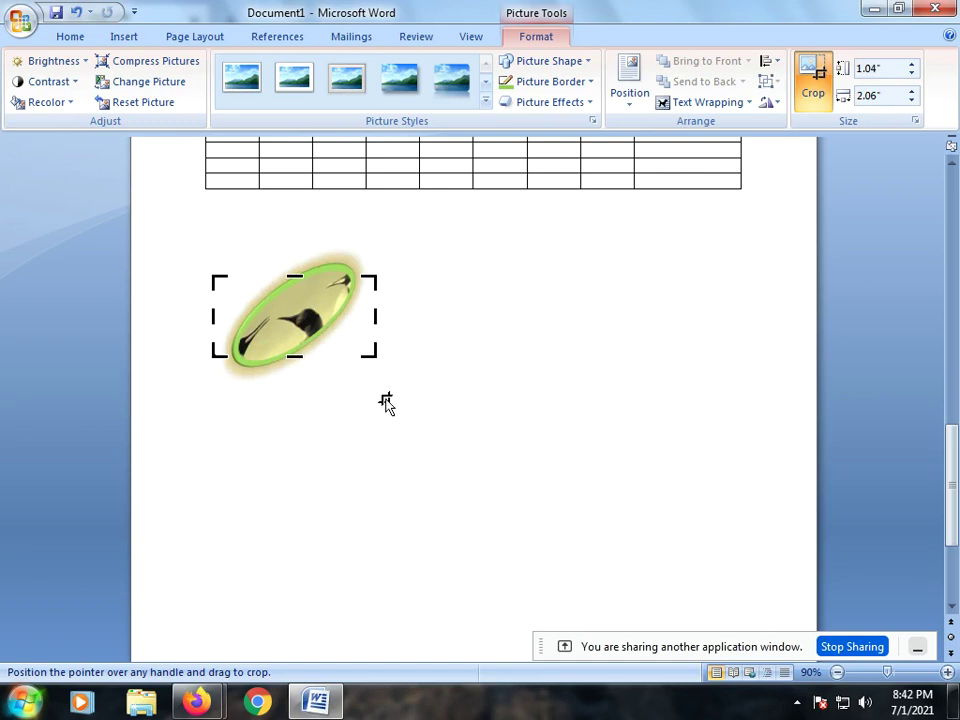
{"action": "left_click", "coordinate": [632, 302]}
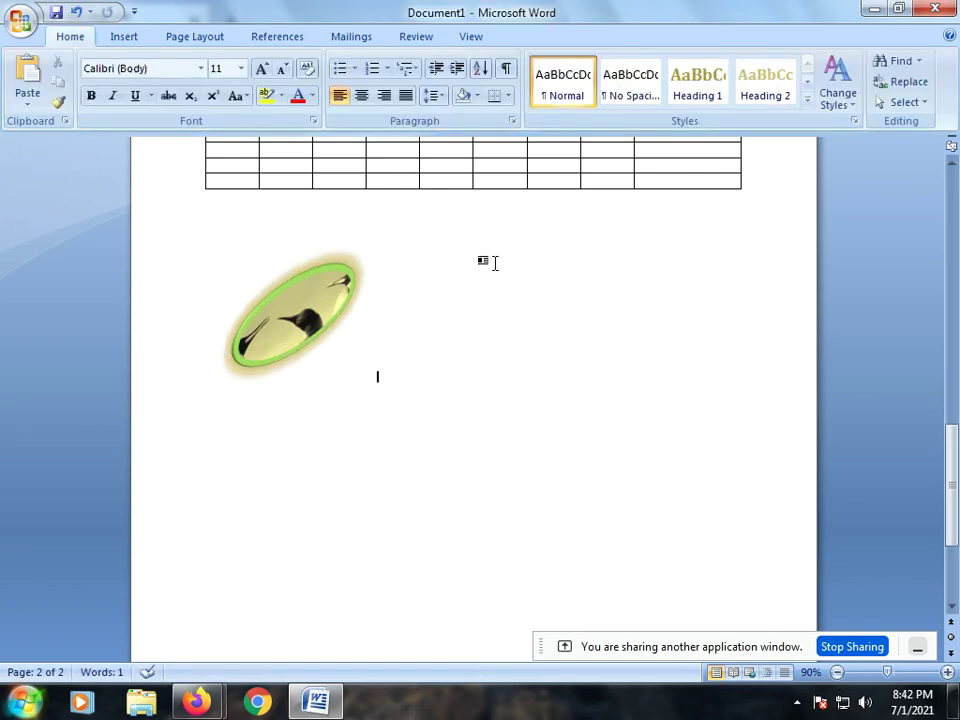
{"action": "left_click", "coordinate": [127, 37]}
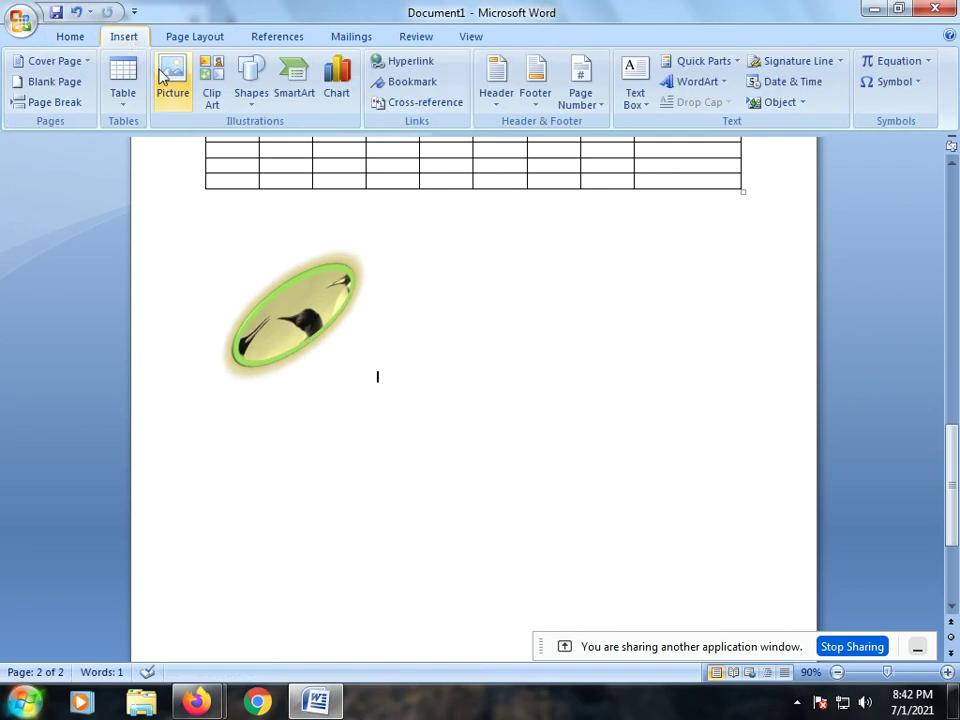
Draw a Smiley Face shape right of the penguin picture and fill it solid black
{"action": "left_click", "coordinate": [268, 107]}
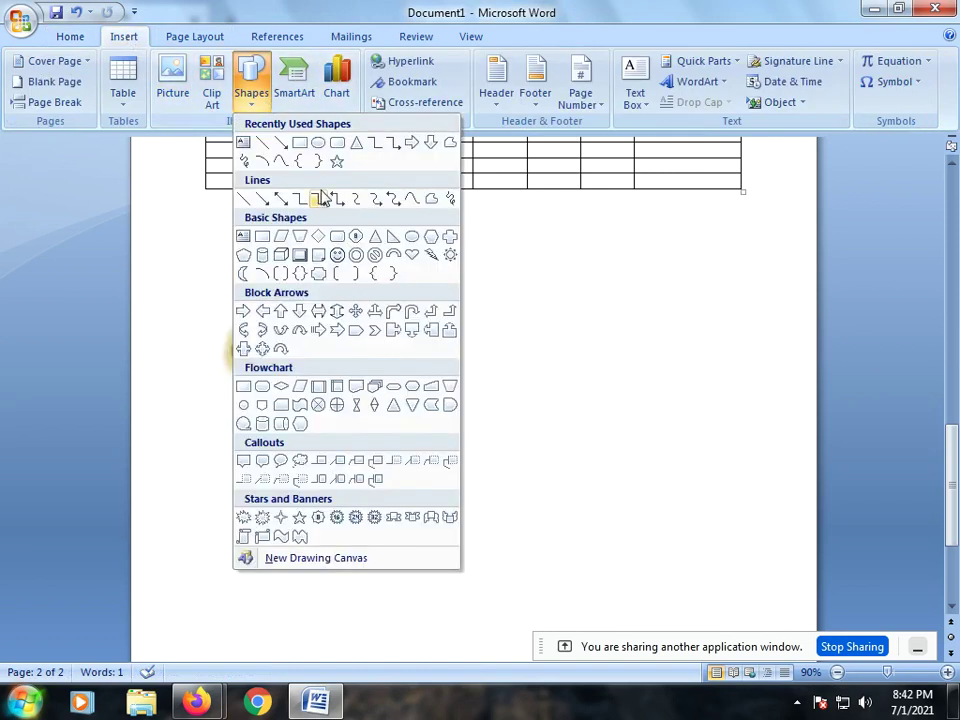
{"action": "left_click", "coordinate": [341, 259]}
{"action": "left_click_drag", "start_coordinate": [467, 257], "coordinate": [724, 449]}
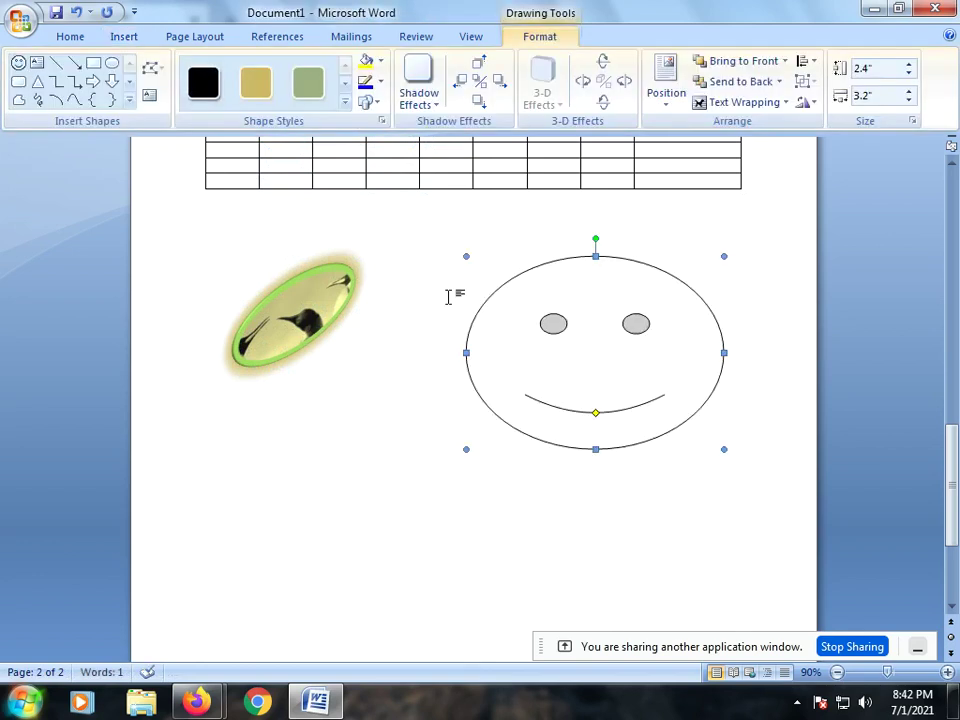
{"action": "left_click", "coordinate": [382, 62]}
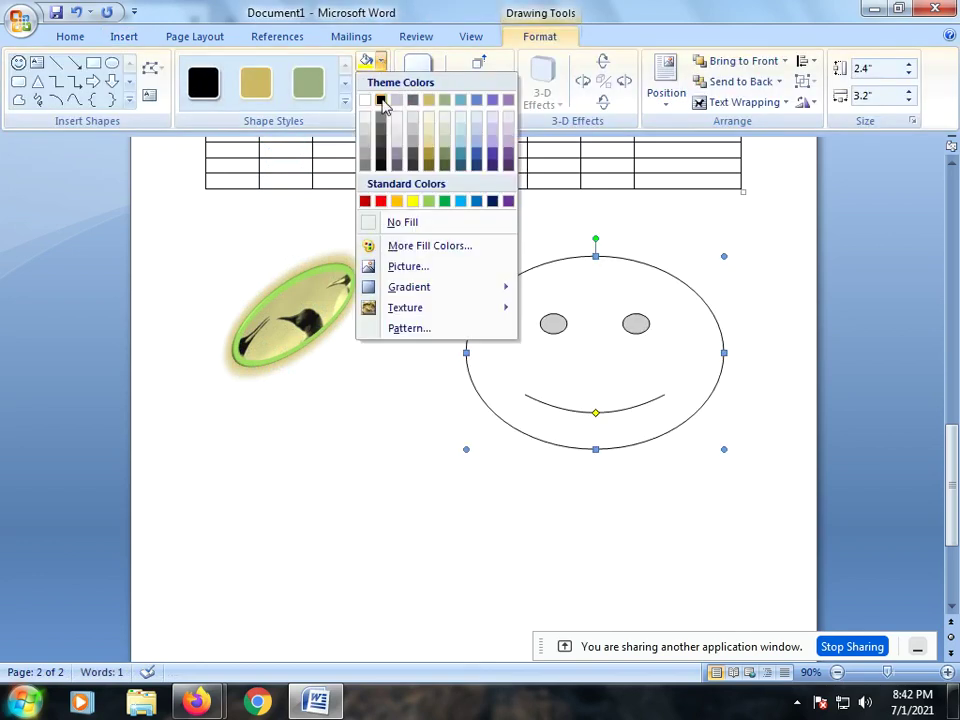
{"action": "left_click", "coordinate": [380, 100]}
Browse the shape style, shape and shadow galleries, leaving the shape without a shadow
{"action": "left_click", "coordinate": [344, 85]}
{"action": "left_click", "coordinate": [344, 85]}
{"action": "left_click", "coordinate": [344, 88]}
{"action": "left_click", "coordinate": [344, 88]}
{"action": "left_click", "coordinate": [344, 88]}
{"action": "left_click", "coordinate": [344, 88]}
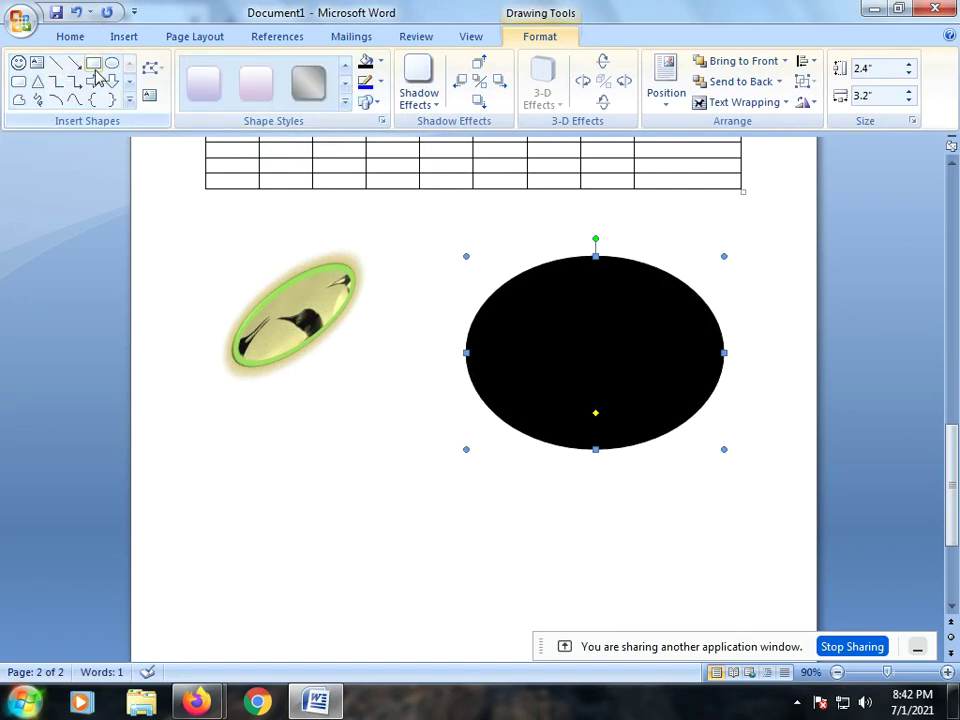
{"action": "left_click", "coordinate": [130, 82]}
{"action": "left_click", "coordinate": [130, 85]}
{"action": "left_click", "coordinate": [130, 85]}
{"action": "left_click", "coordinate": [130, 85]}
{"action": "left_click", "coordinate": [130, 85]}
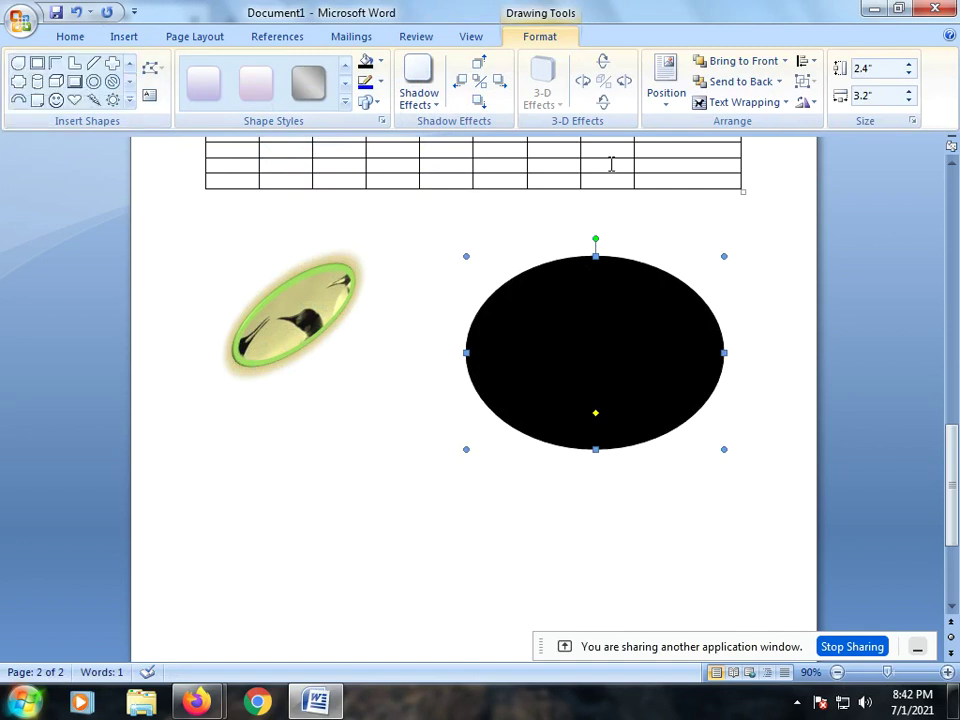
{"action": "left_click", "coordinate": [424, 98]}
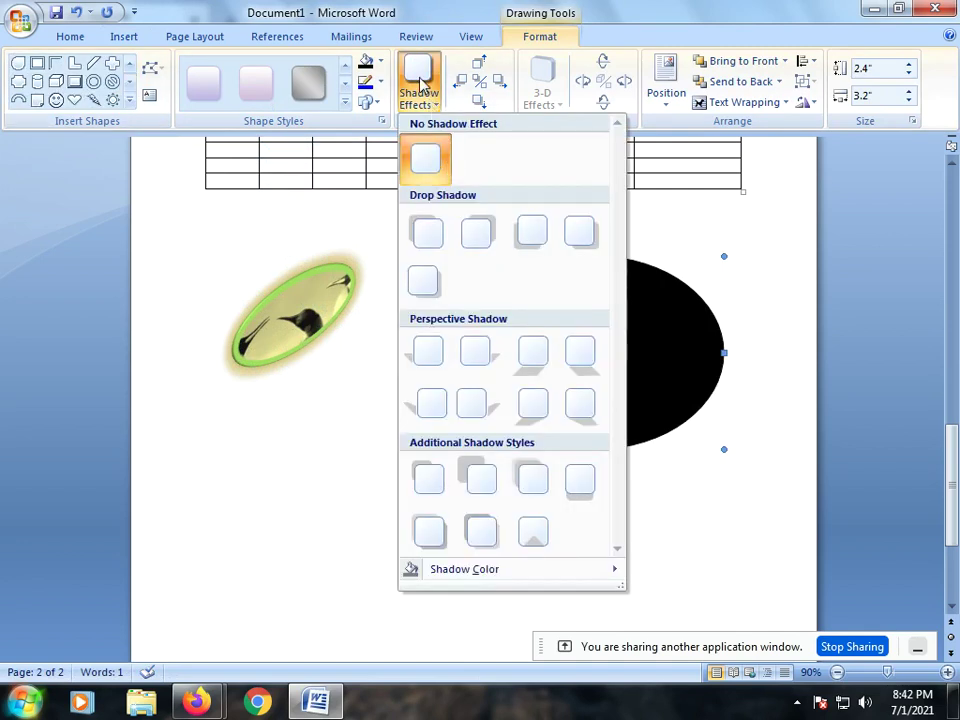
{"action": "left_click", "coordinate": [765, 228]}
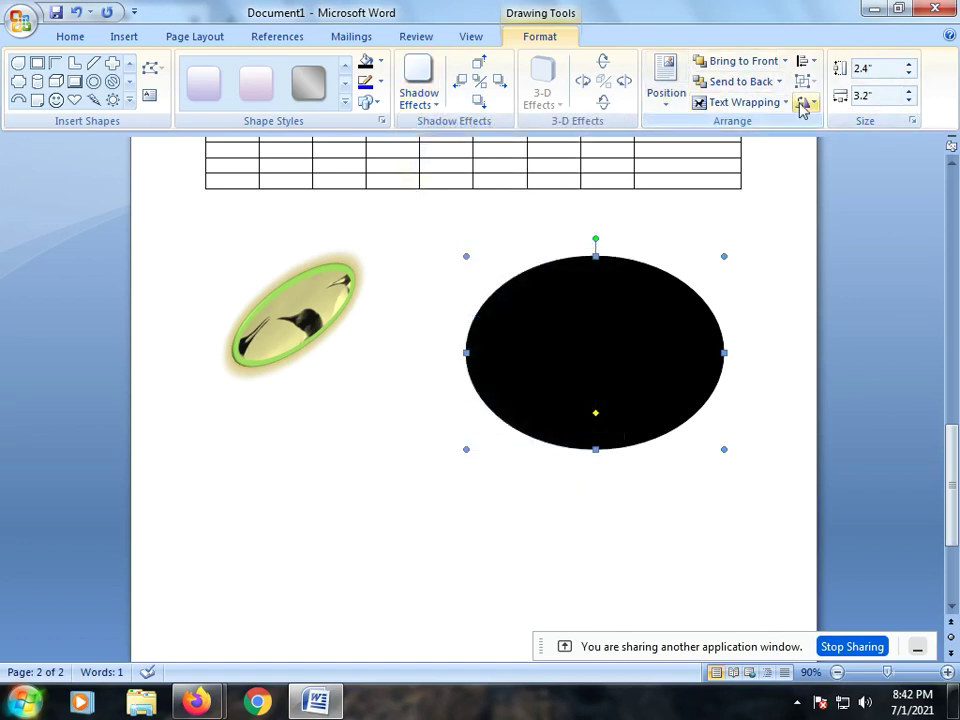
Size the black shape to 2.6 inches high and about 3.1 inches wide
{"action": "left_click", "coordinate": [910, 75]}
{"action": "left_click", "coordinate": [910, 75]}
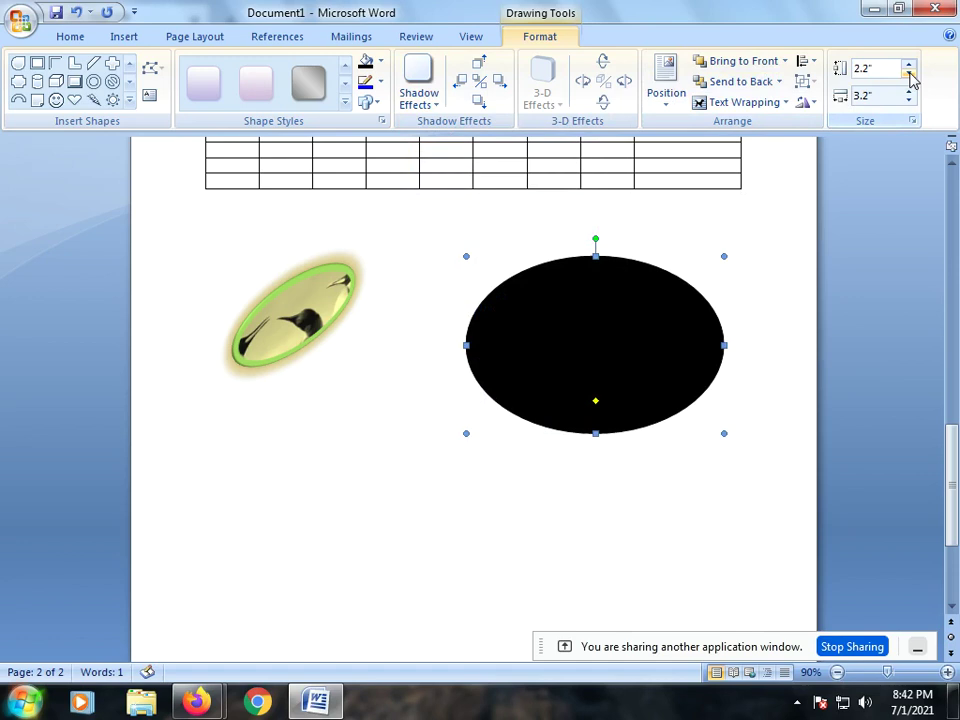
{"action": "left_click", "coordinate": [909, 65]}
{"action": "left_click", "coordinate": [909, 65]}
{"action": "left_click", "coordinate": [909, 65]}
{"action": "left_click", "coordinate": [909, 65]}
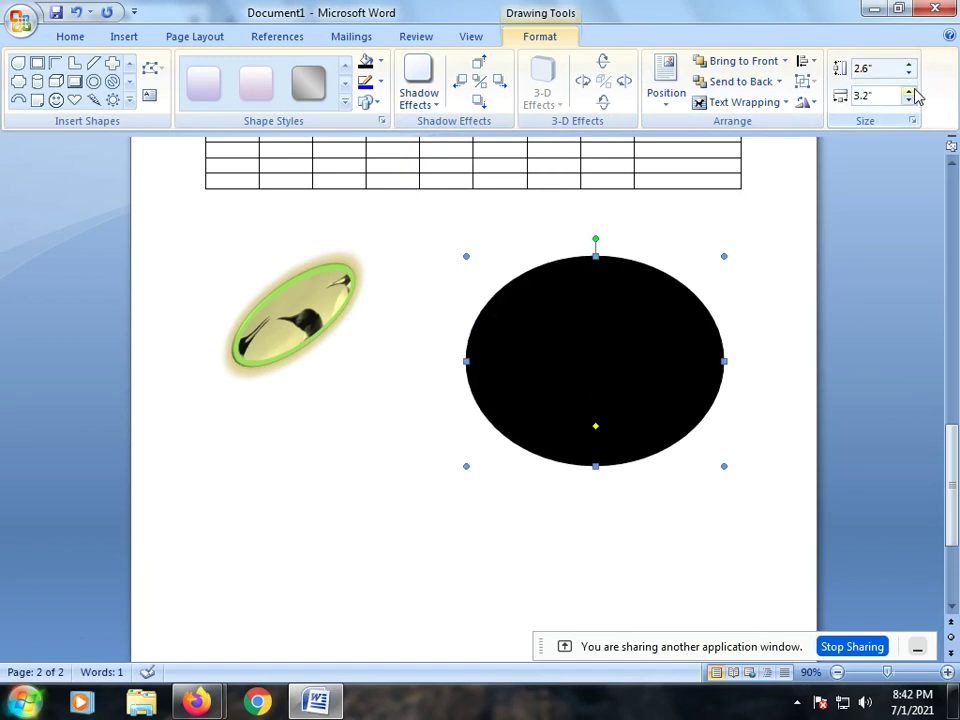
{"action": "left_click", "coordinate": [909, 91]}
{"action": "left_click", "coordinate": [909, 91]}
{"action": "left_click", "coordinate": [909, 91]}
{"action": "left_click", "coordinate": [909, 100]}
{"action": "left_click", "coordinate": [909, 100]}
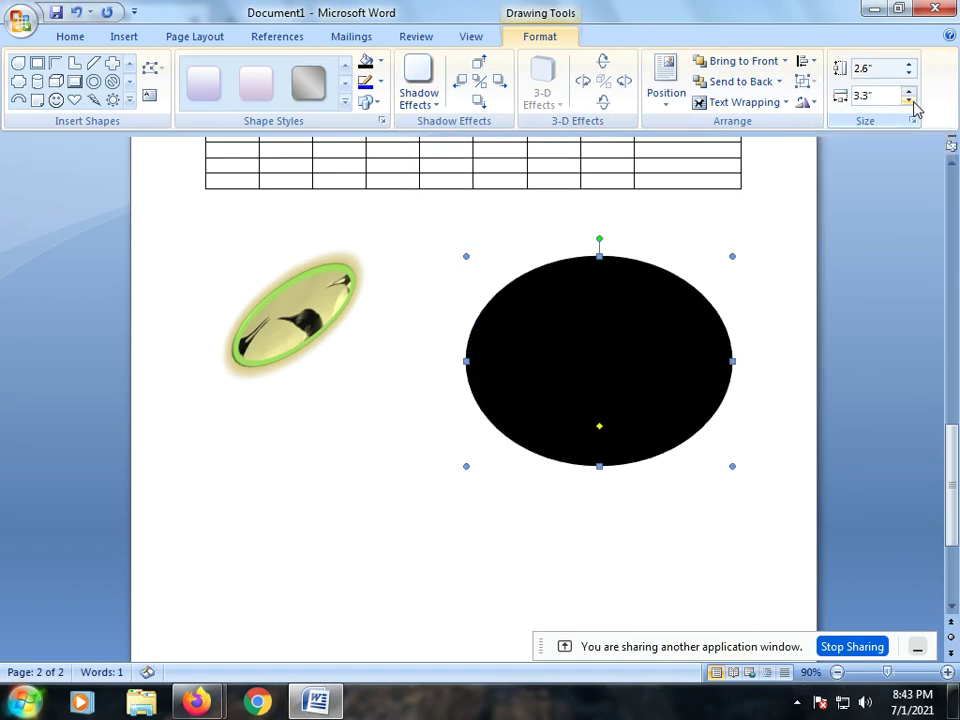
{"action": "left_click", "coordinate": [909, 100]}
{"action": "left_click", "coordinate": [909, 100]}
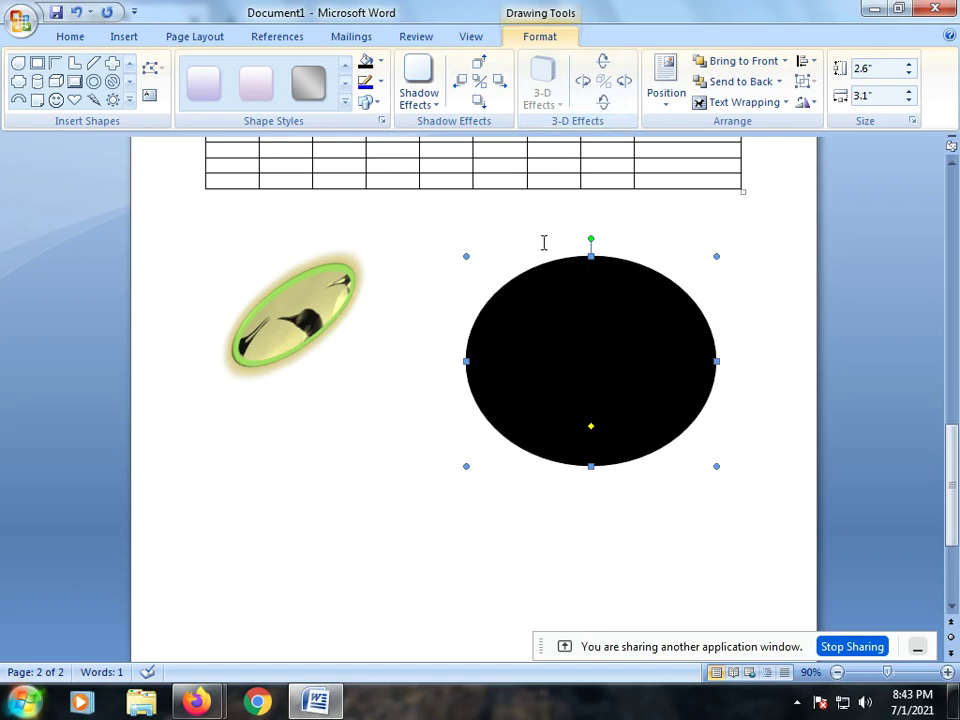
Change the black ellipse into a parallelogram with a grey gradient style, then click below the table
{"action": "left_click", "coordinate": [369, 102]}
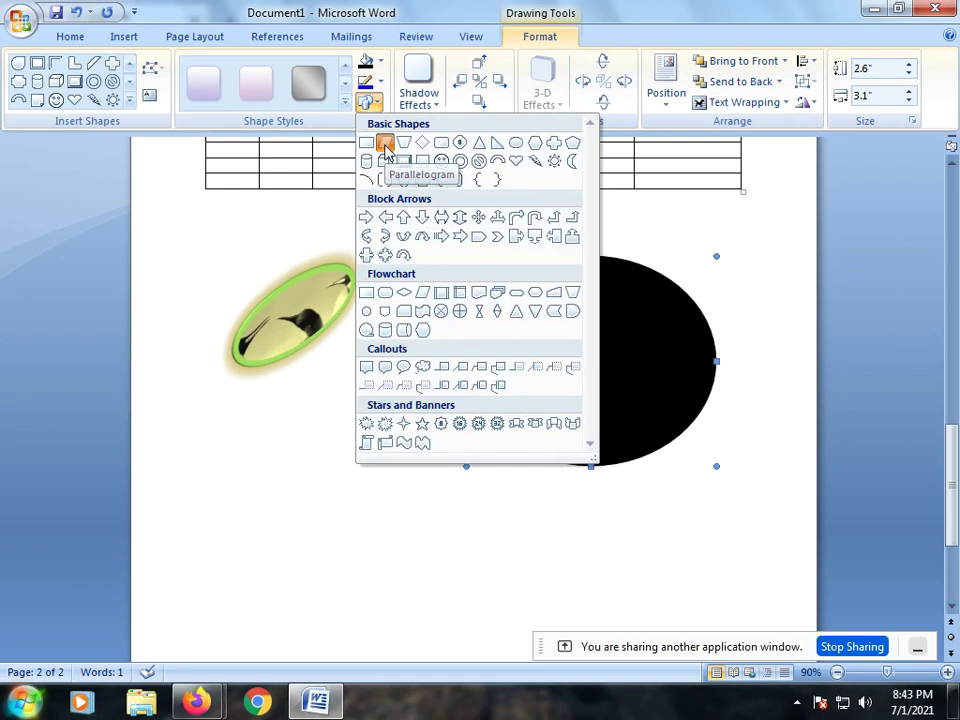
{"action": "left_click", "coordinate": [385, 142]}
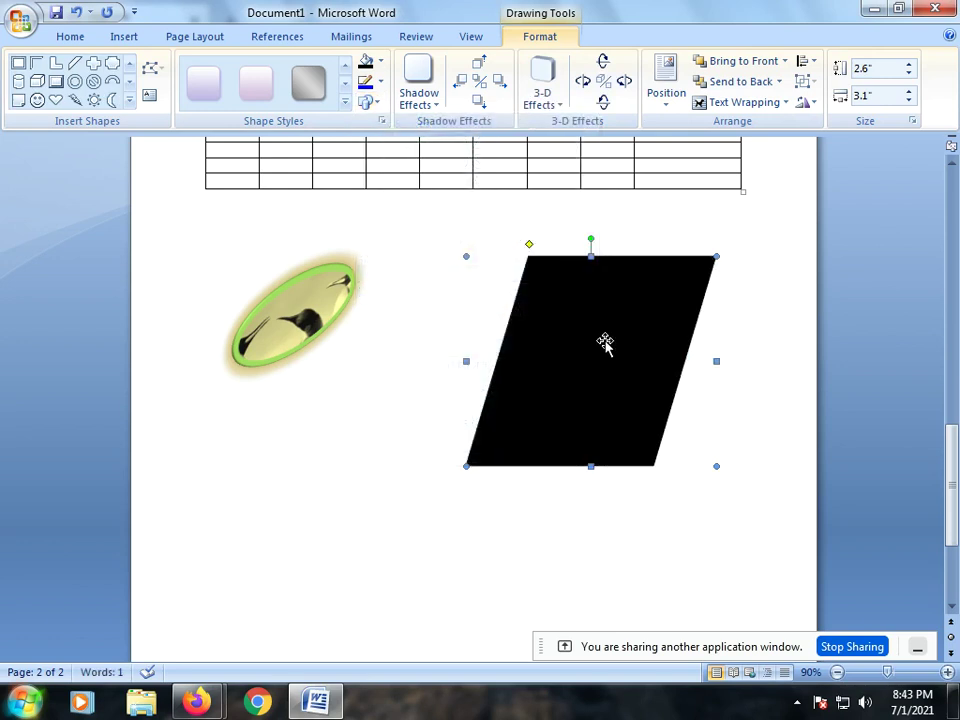
{"action": "left_click", "coordinate": [310, 85]}
{"action": "left_click", "coordinate": [346, 88]}
{"action": "left_click", "coordinate": [346, 88]}
{"action": "left_click", "coordinate": [346, 88]}
{"action": "left_click", "coordinate": [205, 42]}
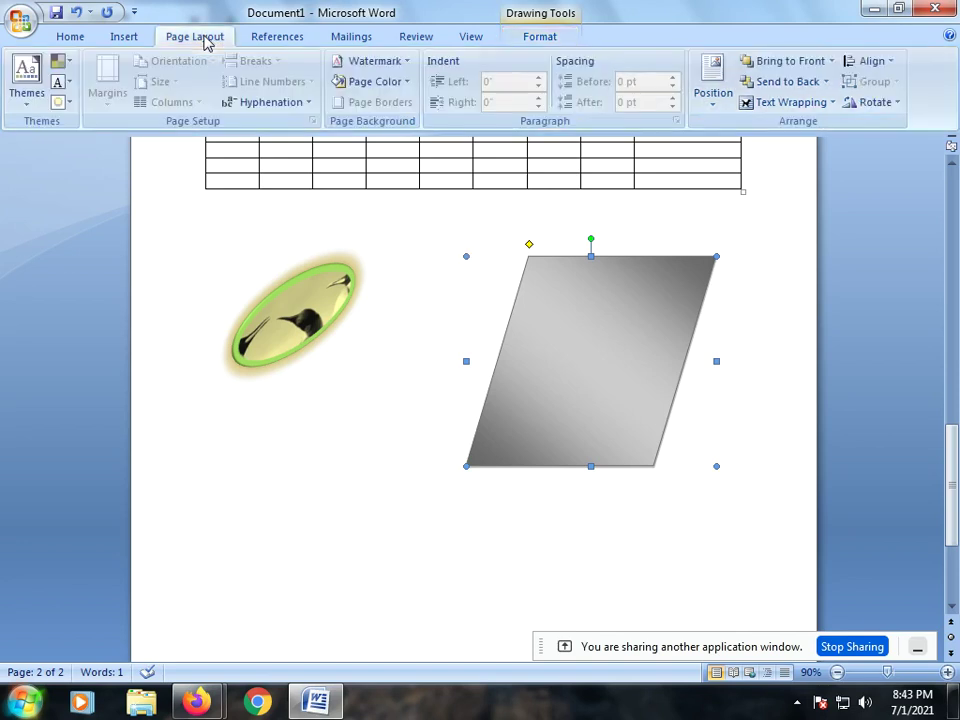
{"action": "left_click", "coordinate": [405, 216]}
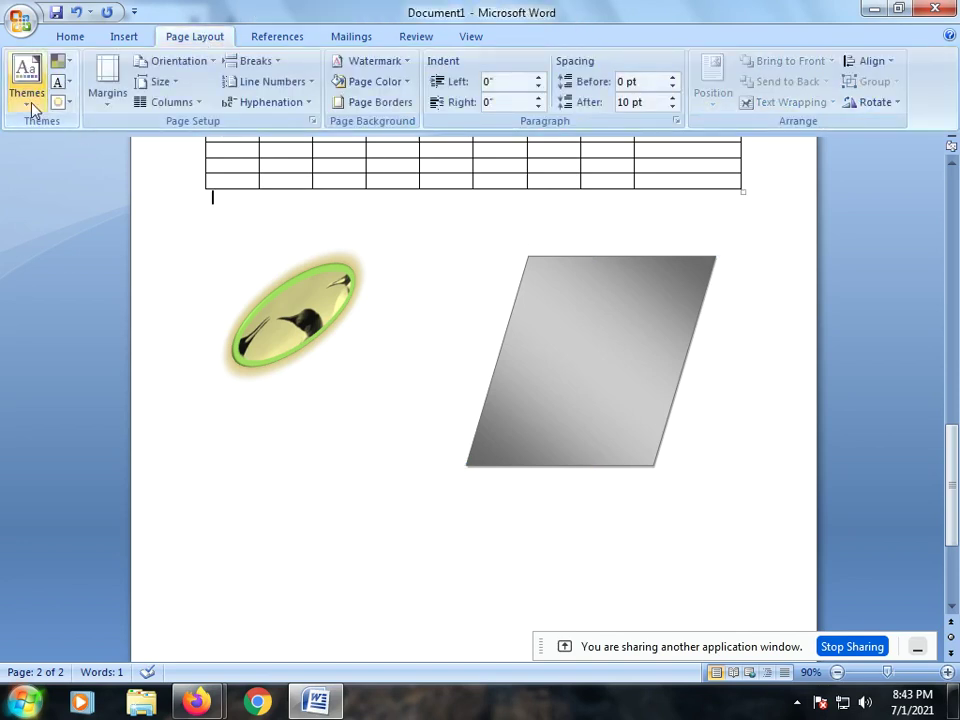
Apply the Trek theme to the document
{"action": "left_click", "coordinate": [31, 104]}
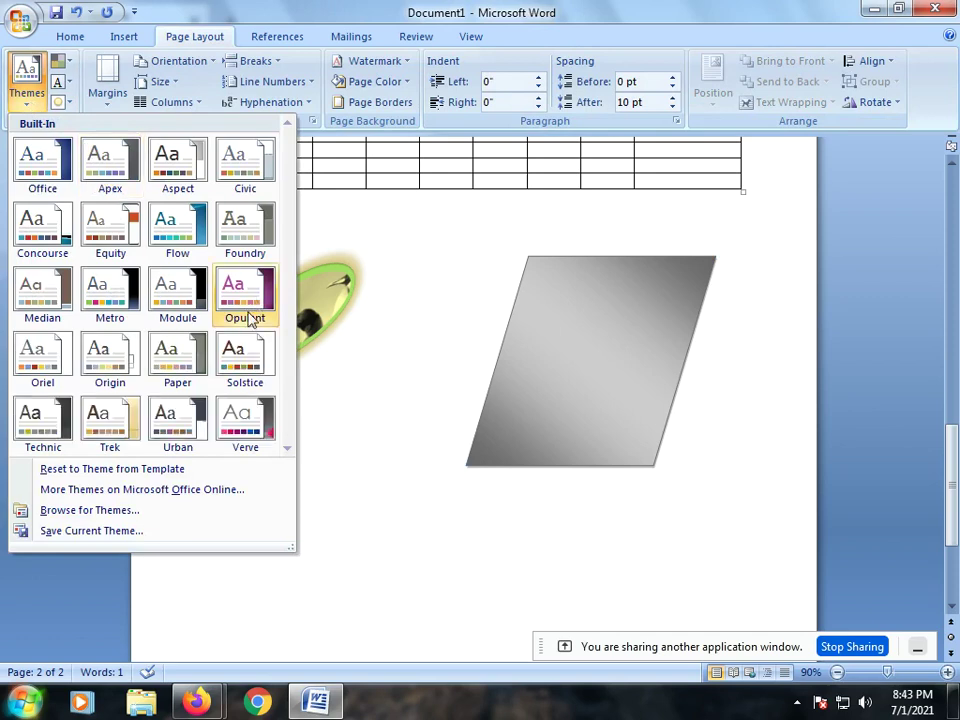
{"action": "left_click", "coordinate": [110, 428]}
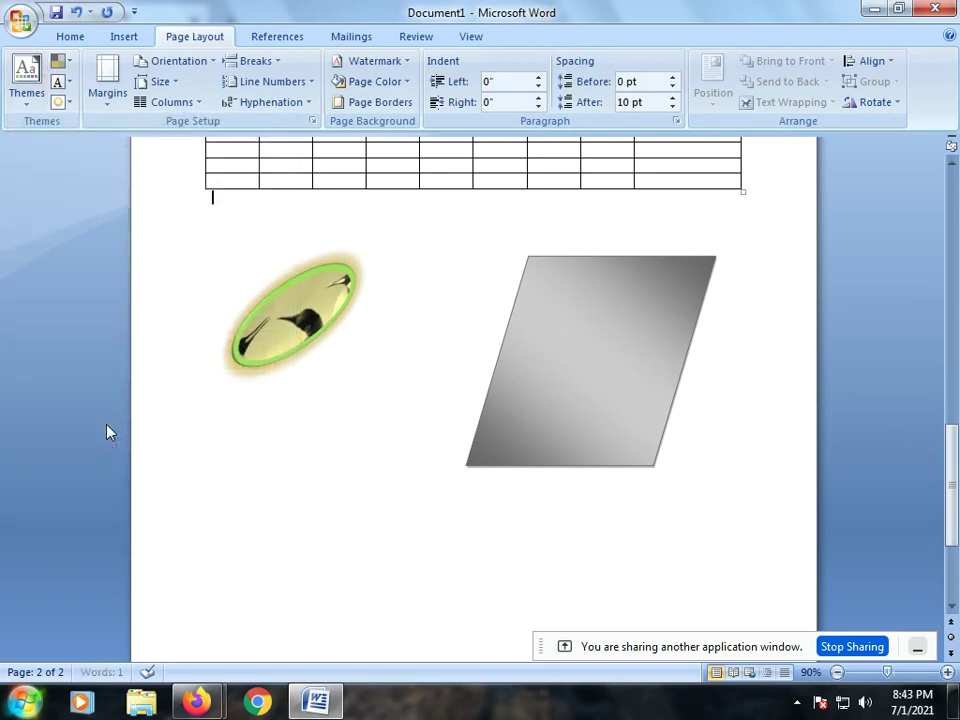
{"action": "scroll", "coordinate": [319, 409], "scroll_direction": "up", "scroll_amount": 5}
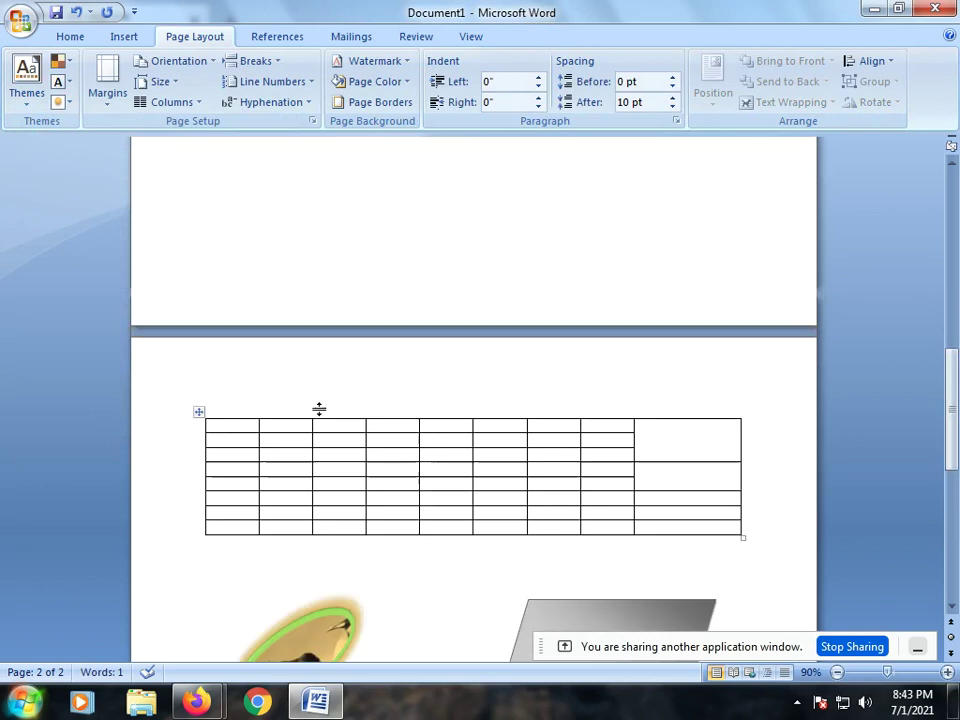
{"action": "scroll", "coordinate": [319, 409], "scroll_direction": "up", "scroll_amount": 3}
{"action": "scroll", "coordinate": [319, 409], "scroll_direction": "up", "scroll_amount": 5}
{"action": "scroll", "coordinate": [319, 409], "scroll_direction": "down", "scroll_amount": 2}
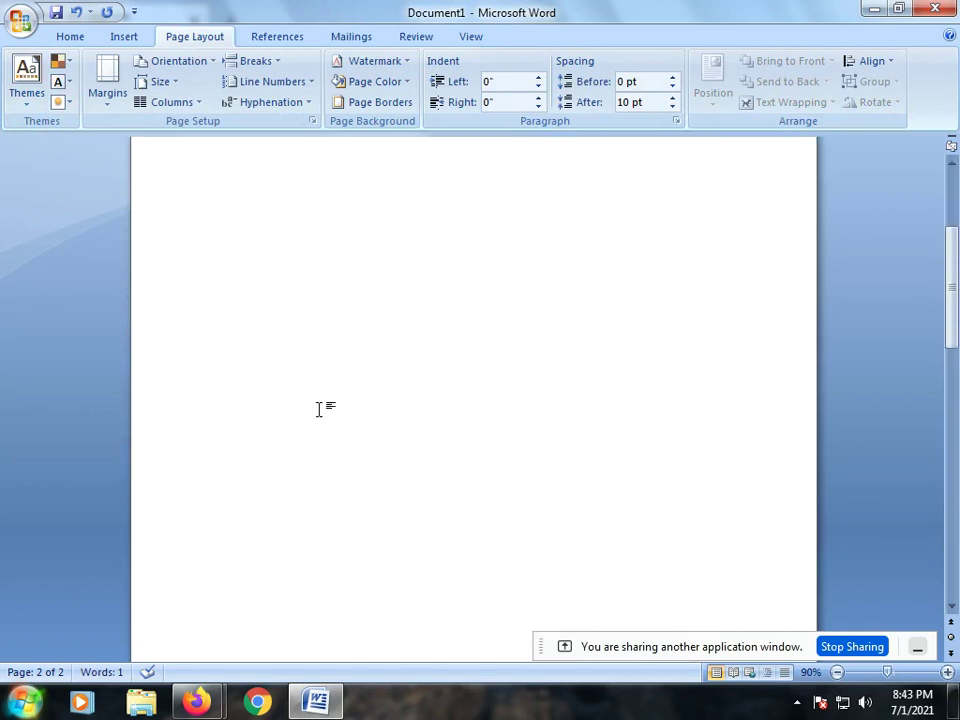
{"action": "scroll", "coordinate": [319, 409], "scroll_direction": "down", "scroll_amount": 5}
{"action": "scroll", "coordinate": [319, 409], "scroll_direction": "down", "scroll_amount": 5}
{"action": "scroll", "coordinate": [321, 409], "scroll_direction": "down", "scroll_amount": 3}
{"action": "scroll", "coordinate": [321, 409], "scroll_direction": "down", "scroll_amount": 2}
{"action": "scroll", "coordinate": [321, 409], "scroll_direction": "up", "scroll_amount": 4}
{"action": "scroll", "coordinate": [321, 409], "scroll_direction": "up", "scroll_amount": 3}
Switch the document theme to Apex
{"action": "left_click", "coordinate": [24, 90]}
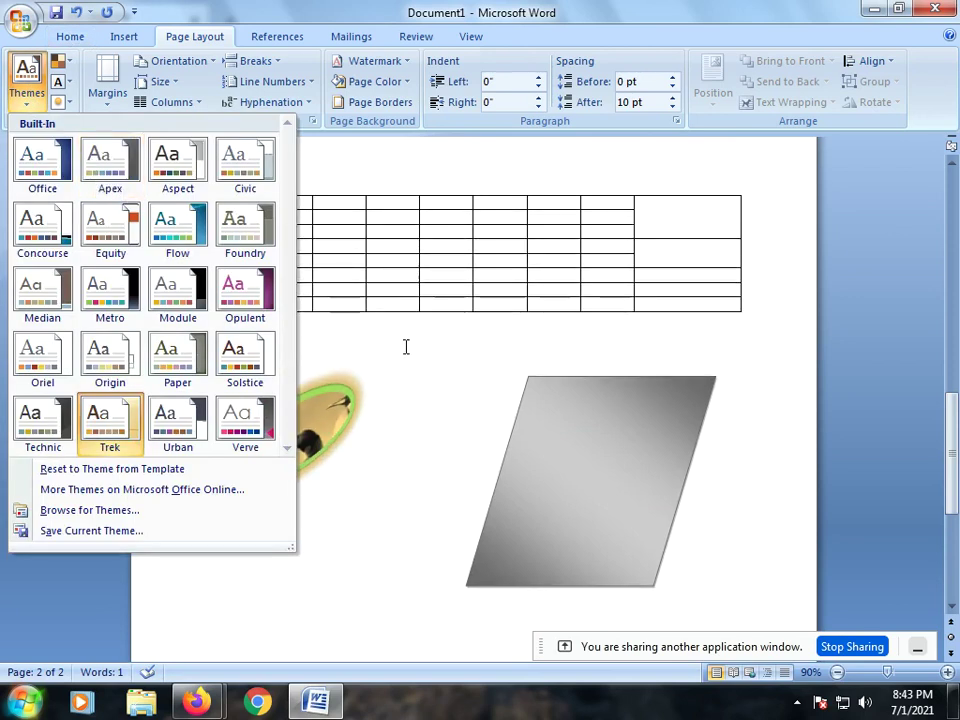
{"action": "left_click", "coordinate": [107, 180]}
{"action": "scroll", "coordinate": [480, 405], "scroll_direction": "down", "scroll_amount": 4}
{"action": "scroll", "coordinate": [478, 410], "scroll_direction": "down", "scroll_amount": 2}
{"action": "scroll", "coordinate": [478, 410], "scroll_direction": "up", "scroll_amount": 6}
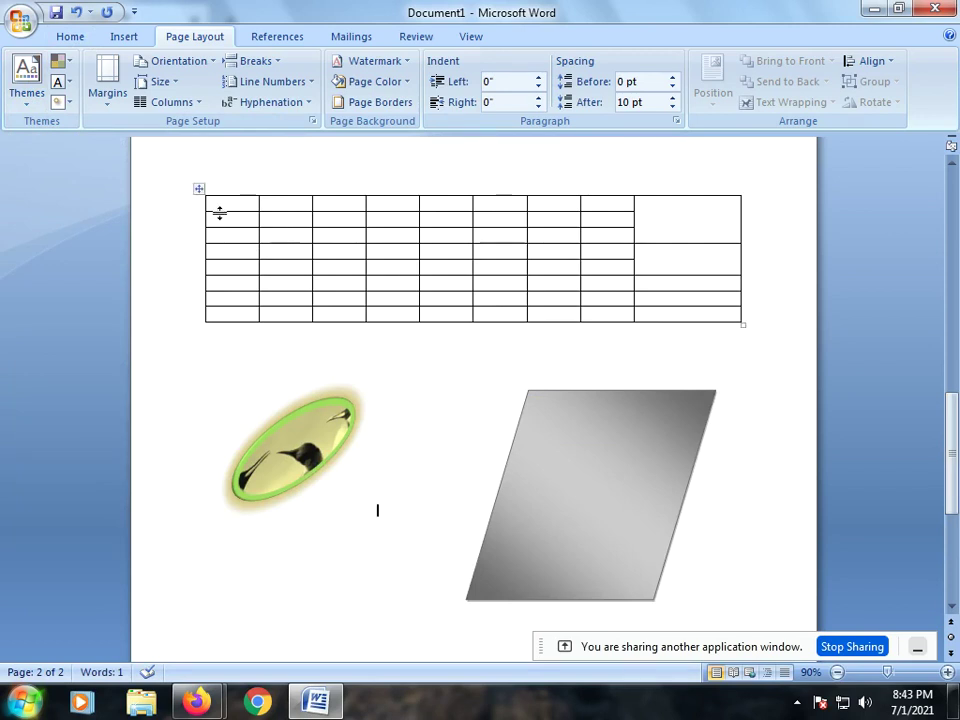
{"action": "left_click", "coordinate": [105, 107]}
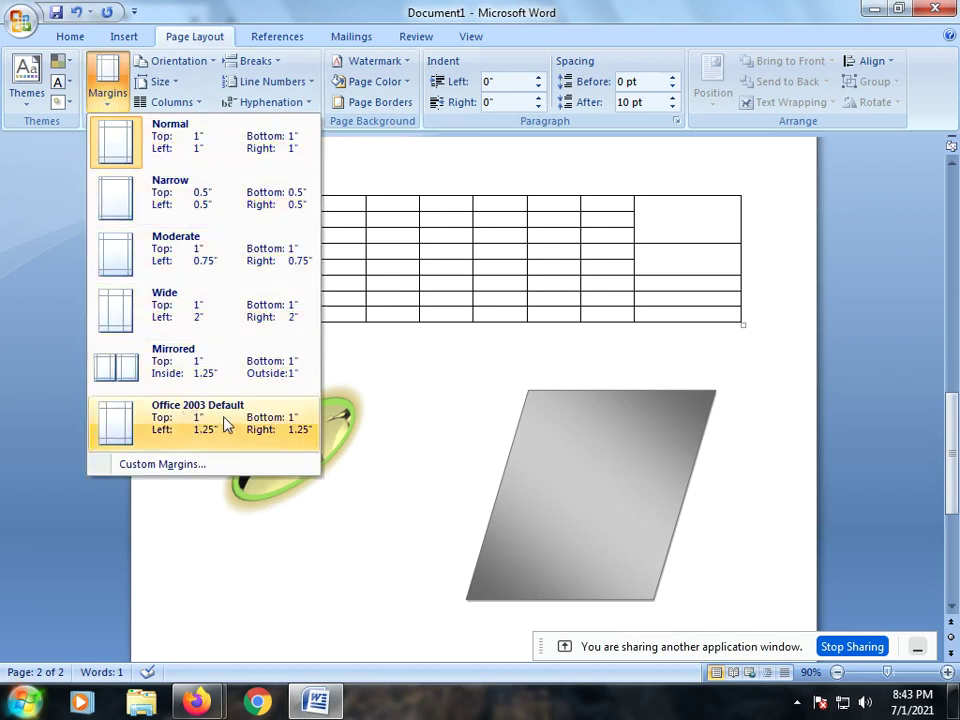
Keep the Normal 1-inch margin preset
{"action": "left_click", "coordinate": [203, 160]}
{"action": "left_click", "coordinate": [336, 182]}
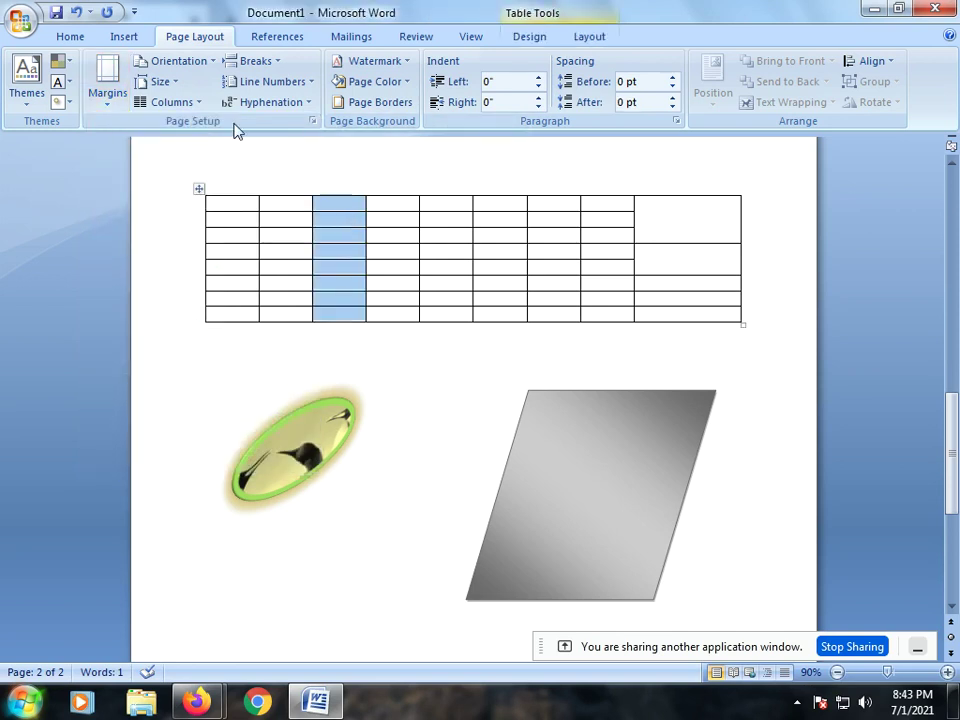
{"action": "left_click", "coordinate": [118, 100]}
{"action": "left_click", "coordinate": [122, 130]}
{"action": "scroll", "coordinate": [310, 308], "scroll_direction": "down", "scroll_amount": 5}
{"action": "scroll", "coordinate": [410, 540], "scroll_direction": "up", "scroll_amount": 5}
{"action": "scroll", "coordinate": [402, 527], "scroll_direction": "up", "scroll_amount": 5}
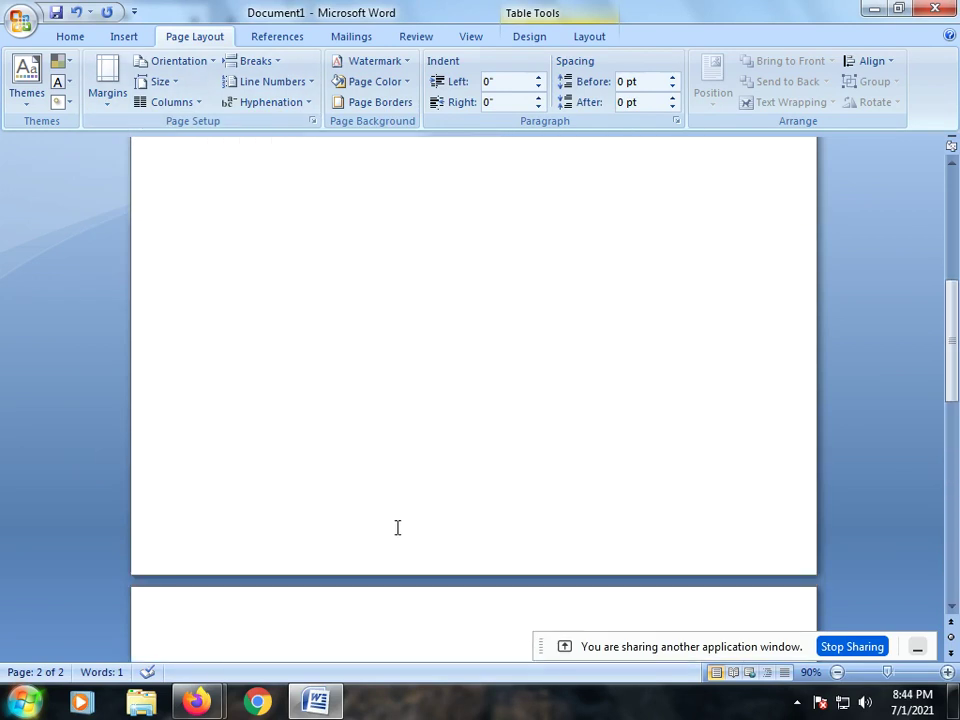
{"action": "scroll", "coordinate": [395, 530], "scroll_direction": "down", "scroll_amount": 1}
Clear the table column selection, undo the last change, and put the cursor at the top of page 1
{"action": "left_click", "coordinate": [377, 281]}
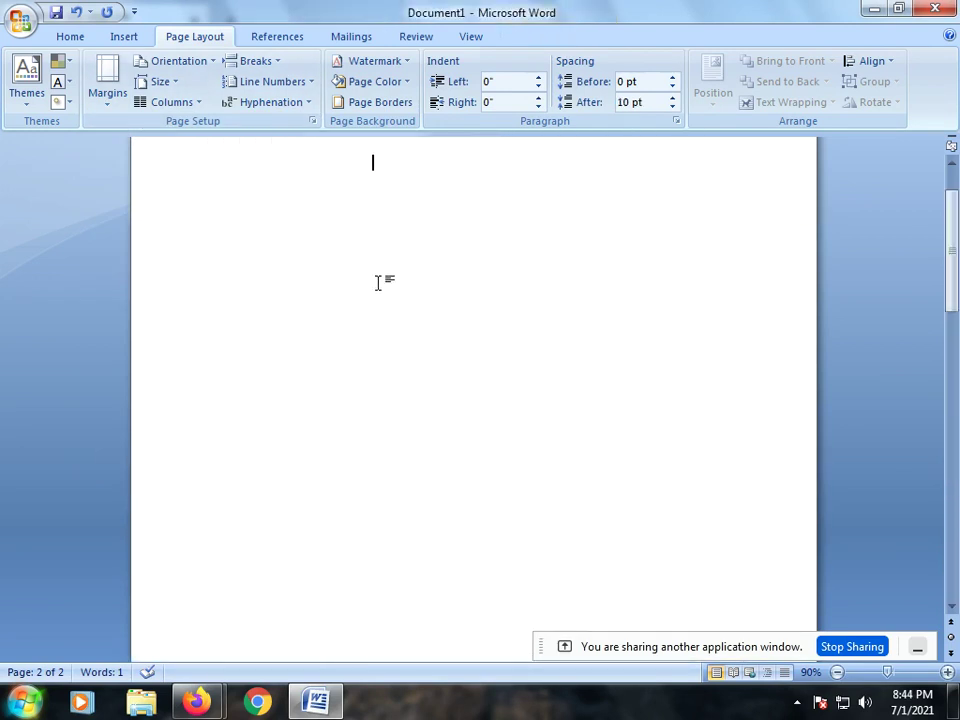
{"action": "scroll", "coordinate": [388, 377], "scroll_direction": "down", "scroll_amount": 5}
{"action": "key", "text": "ctrl+z"}
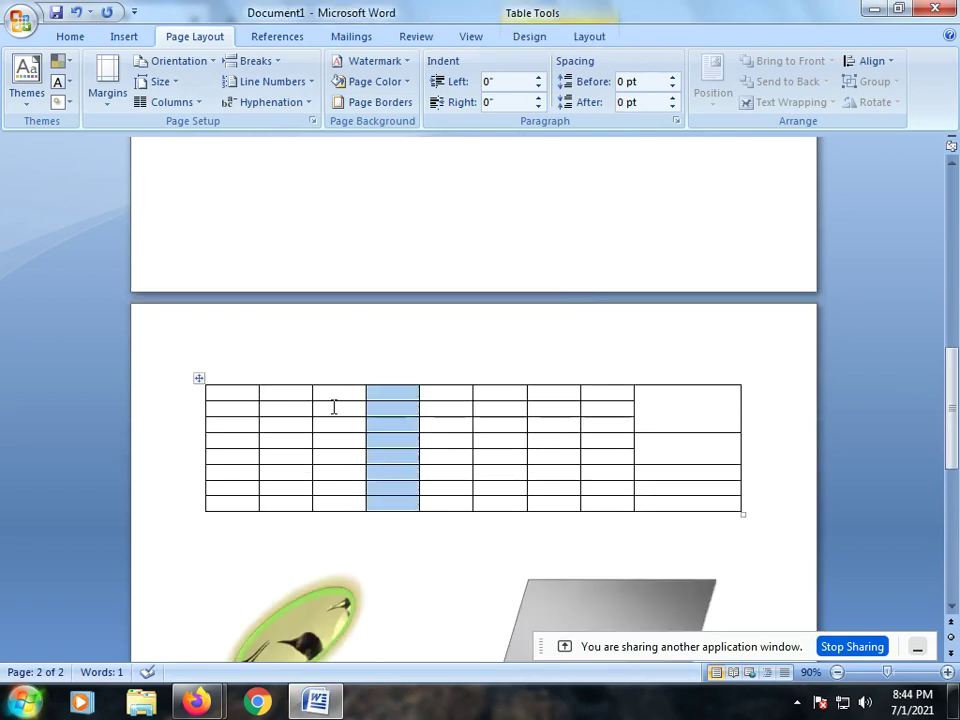
{"action": "left_click", "coordinate": [302, 163]}
{"action": "left_click", "coordinate": [364, 236]}
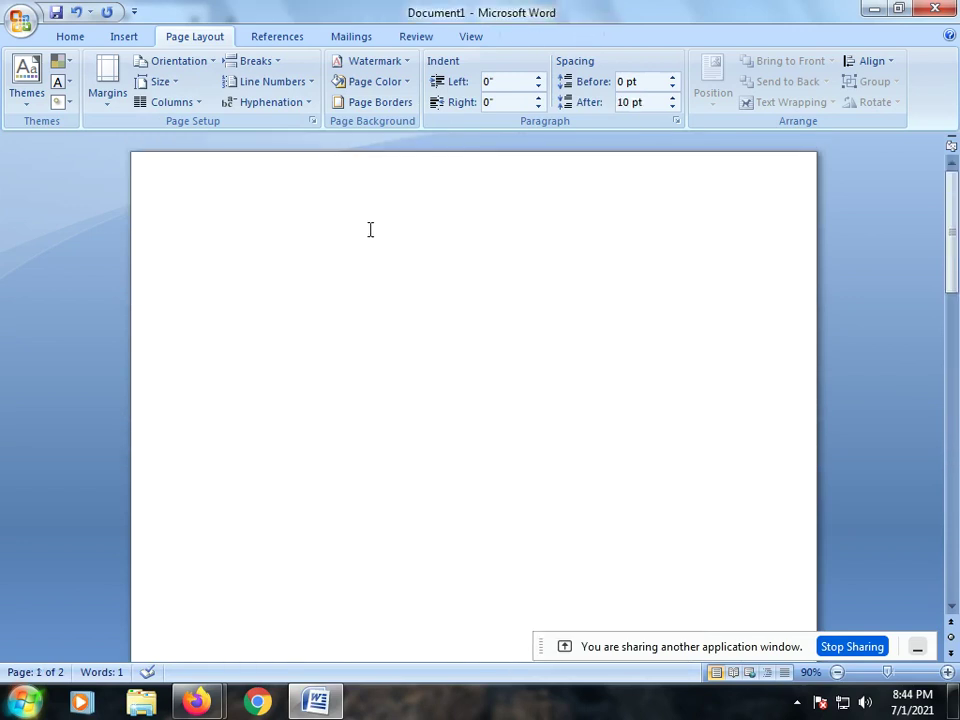
{"action": "left_click", "coordinate": [205, 64]}
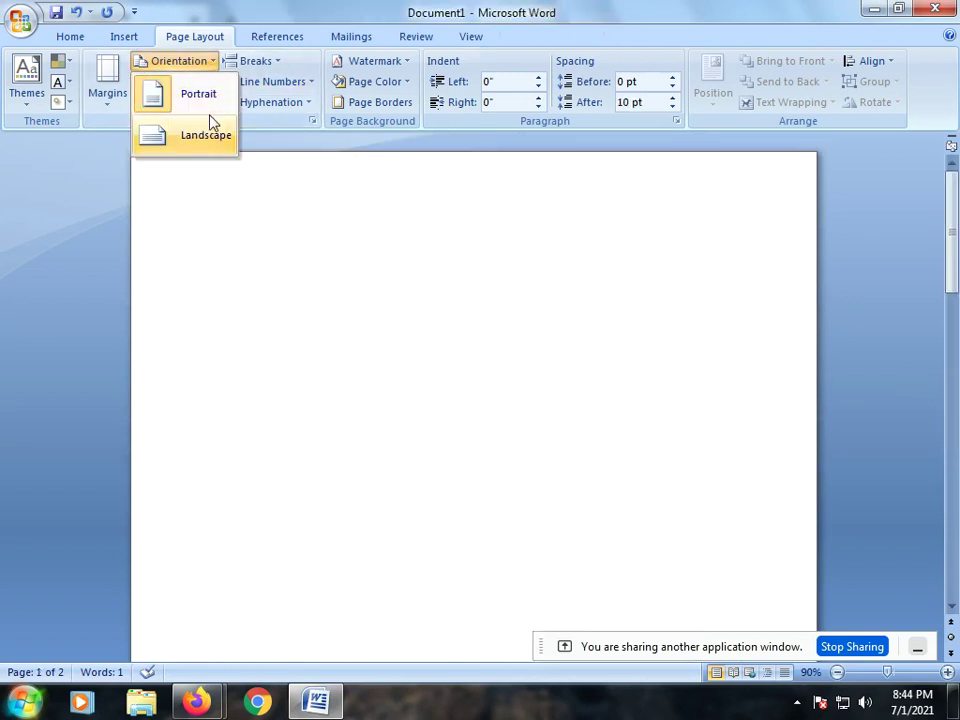
Try landscape, return to portrait orientation, and set the paper size to Letter Small
{"action": "left_click", "coordinate": [210, 145]}
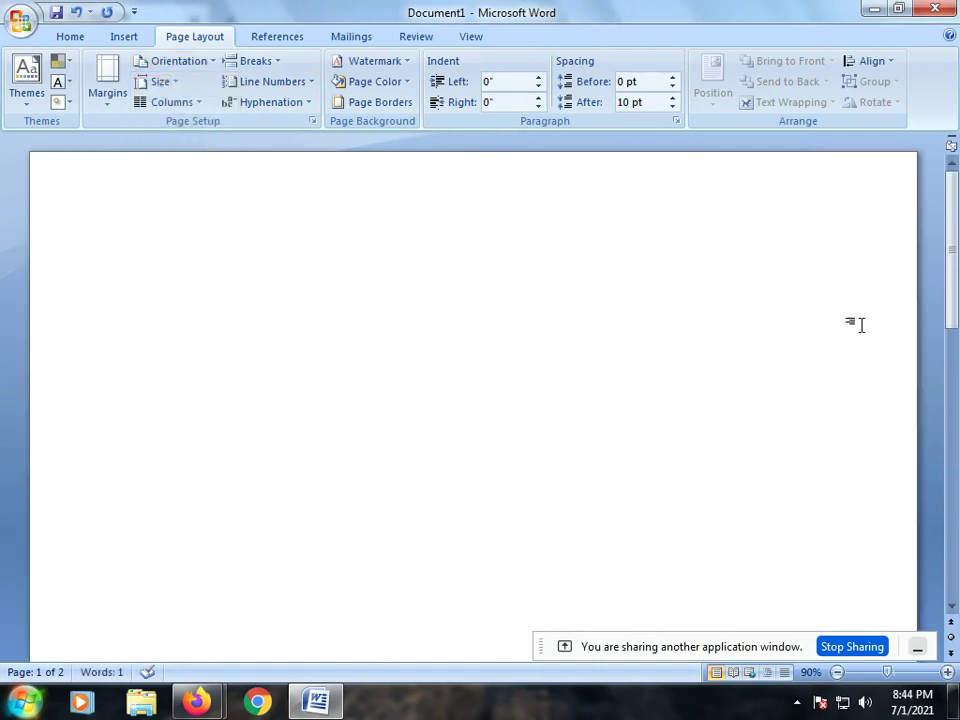
{"action": "left_click", "coordinate": [206, 62]}
{"action": "left_click", "coordinate": [199, 92]}
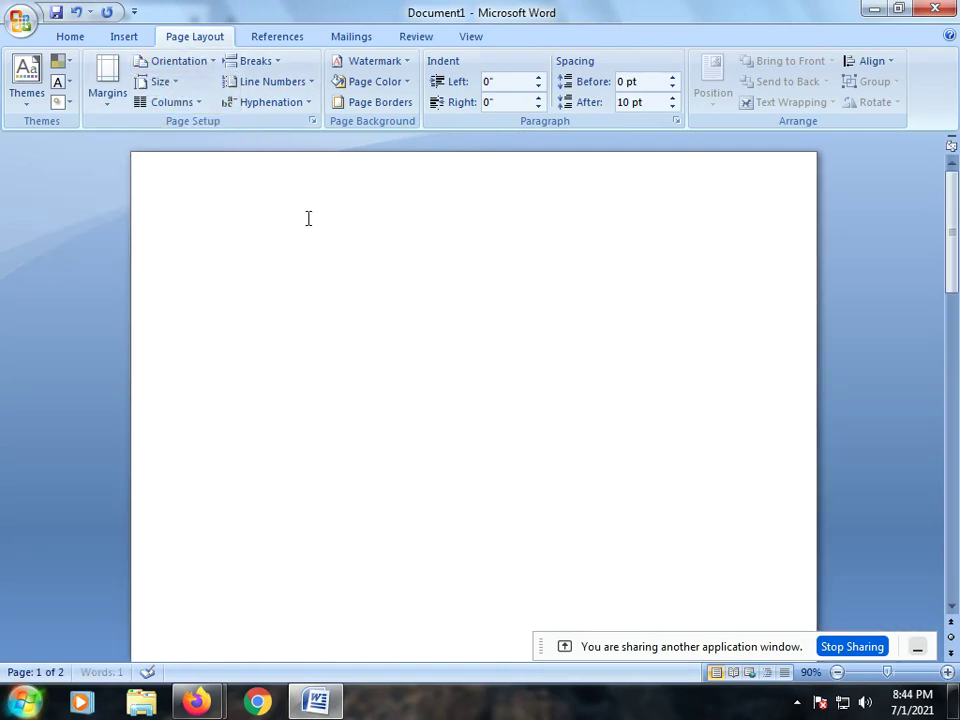
{"action": "left_click", "coordinate": [165, 83]}
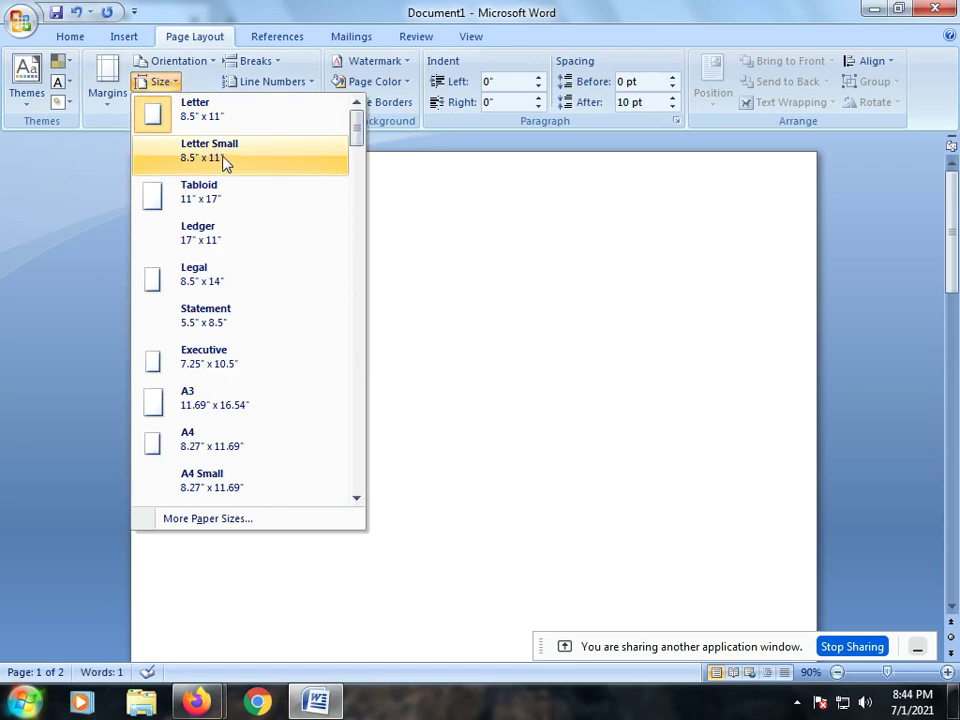
{"action": "left_click", "coordinate": [224, 163]}
{"action": "left_click", "coordinate": [165, 83]}
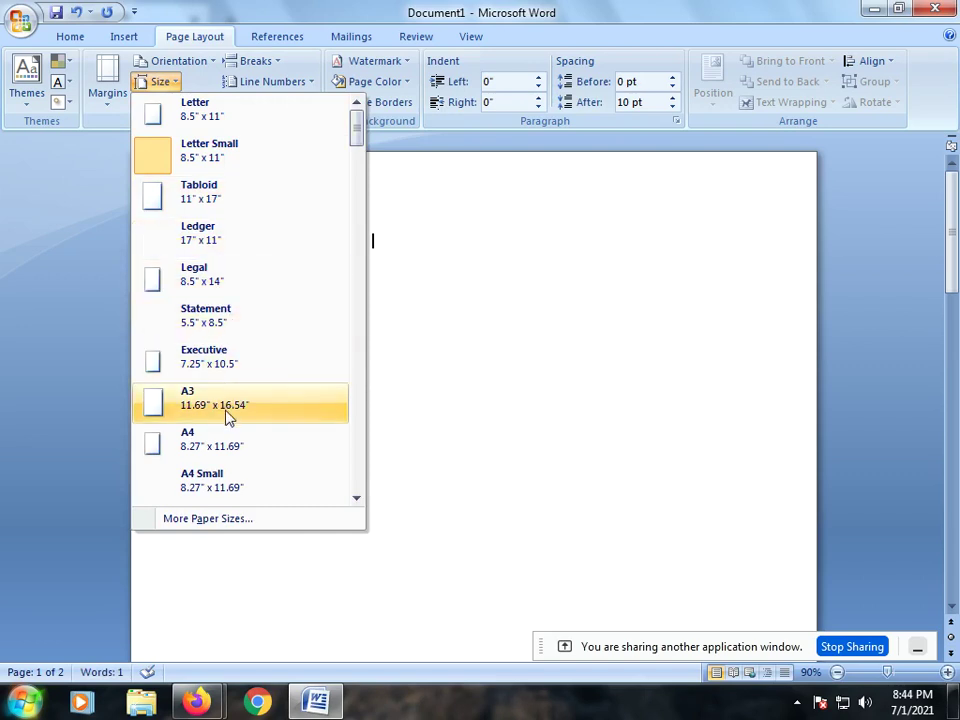
{"action": "scroll", "coordinate": [228, 420], "scroll_direction": "down", "scroll_amount": 1}
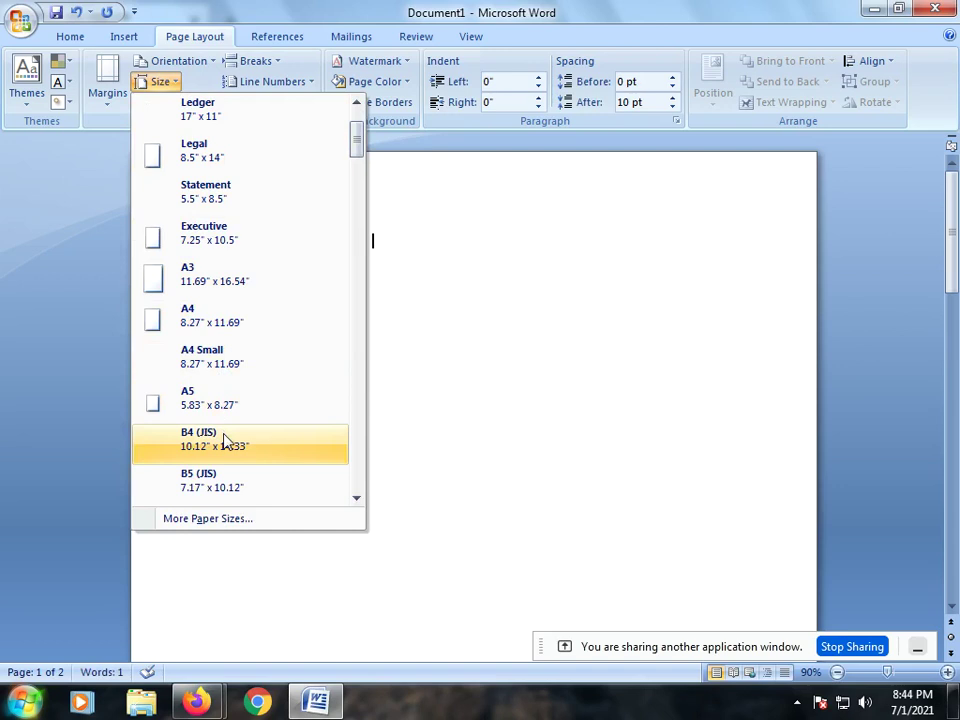
{"action": "scroll", "coordinate": [235, 442], "scroll_direction": "down", "scroll_amount": 2}
{"action": "left_click", "coordinate": [439, 426]}
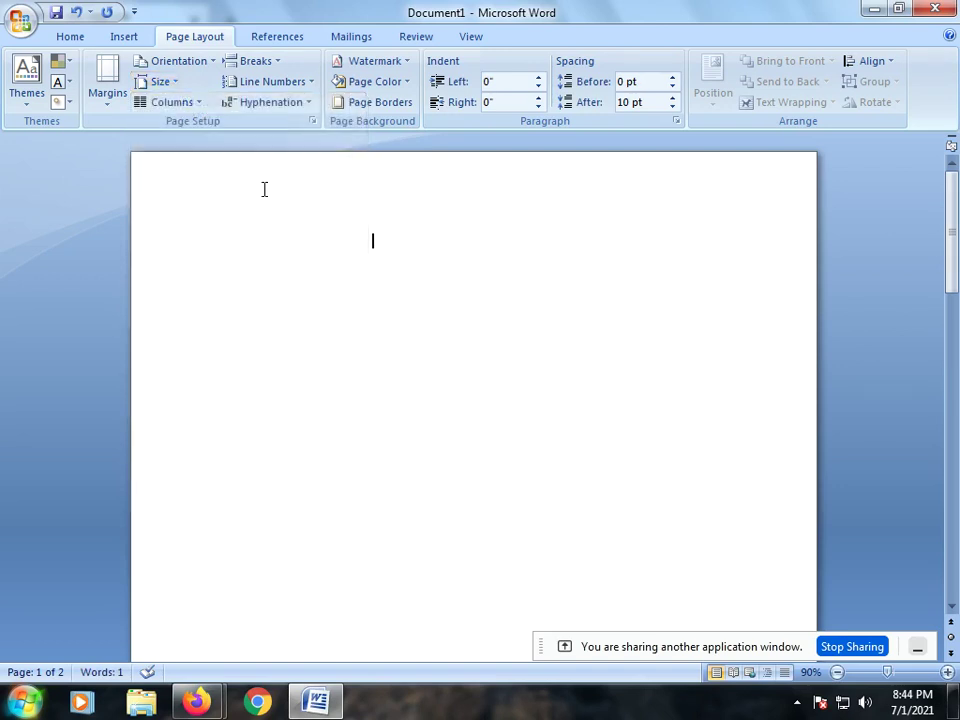
Check the Columns, Line Numbers and Hyphenation options, keeping one column, no line numbers and no hyphenation
{"action": "left_click", "coordinate": [172, 102]}
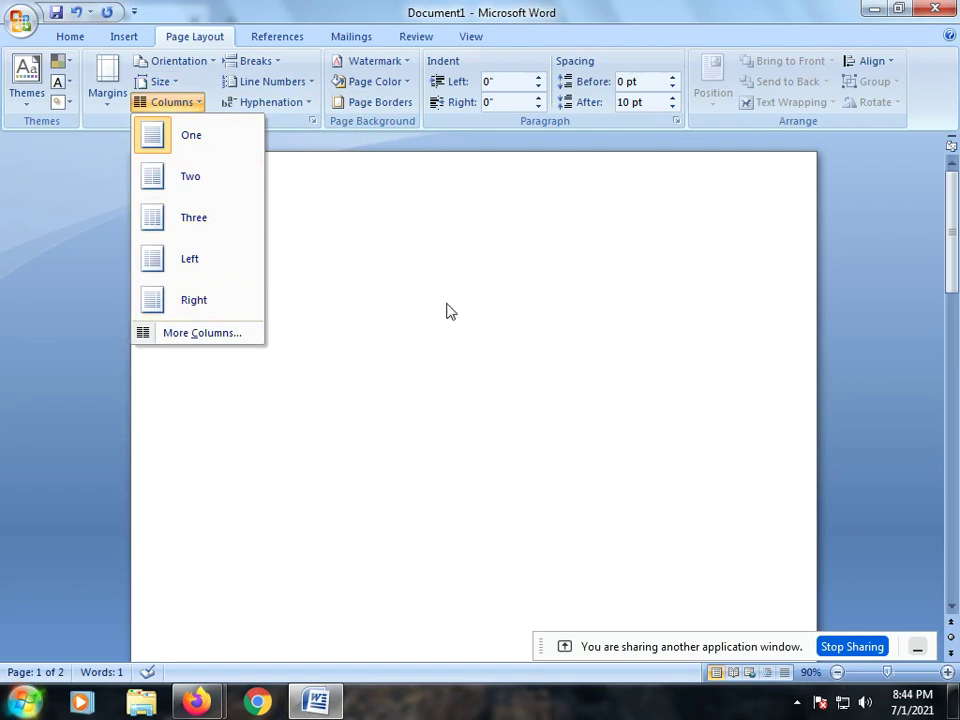
{"action": "left_click", "coordinate": [333, 205]}
{"action": "left_click", "coordinate": [295, 82]}
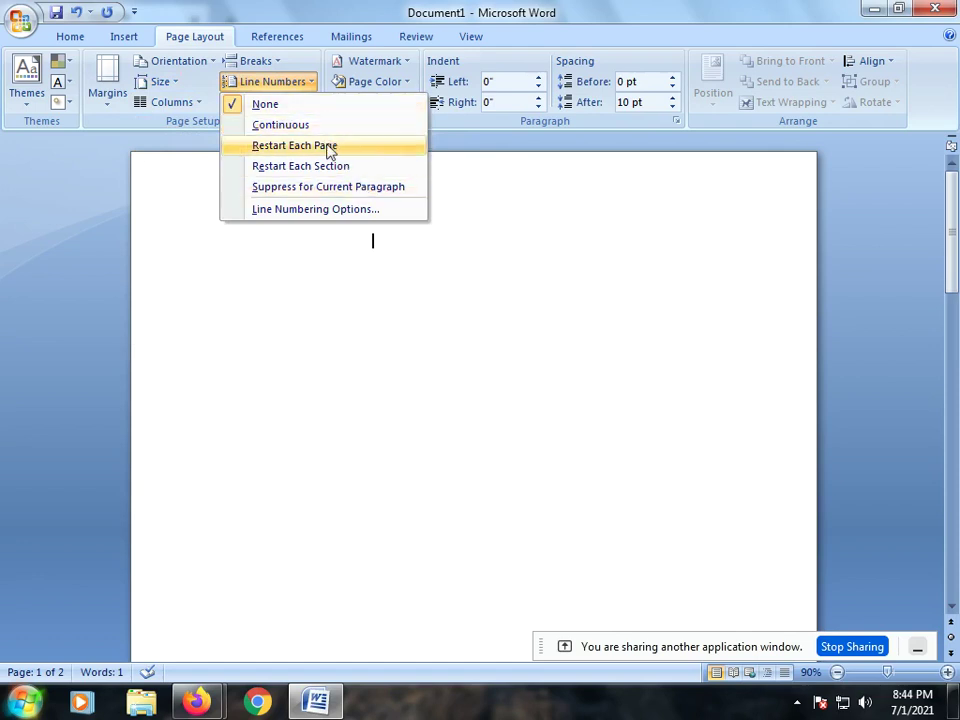
{"action": "left_click", "coordinate": [270, 245]}
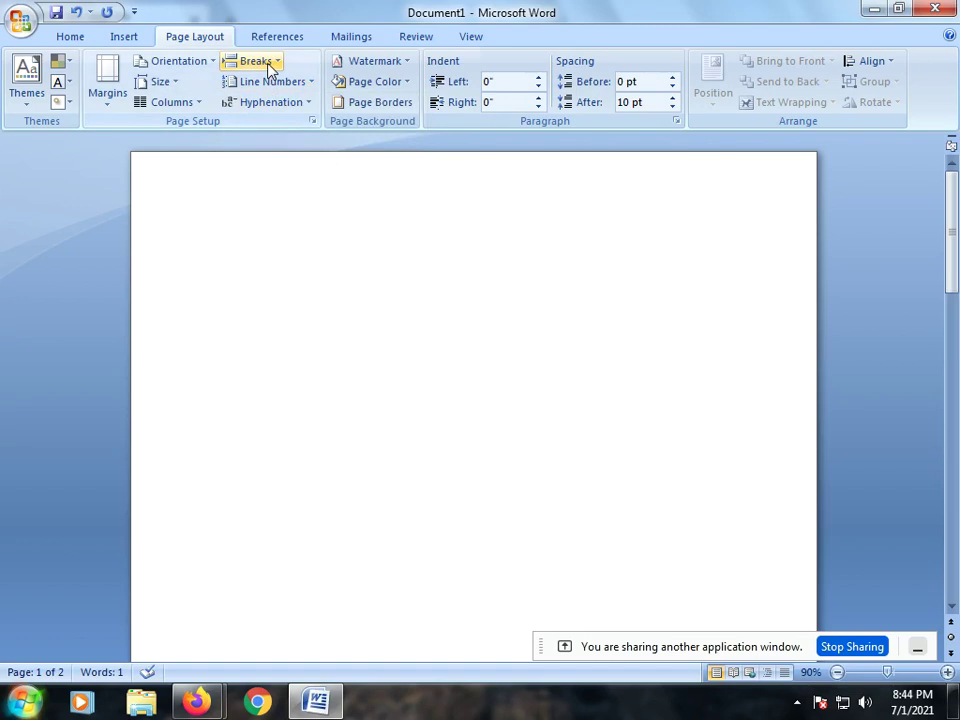
{"action": "left_click", "coordinate": [275, 104]}
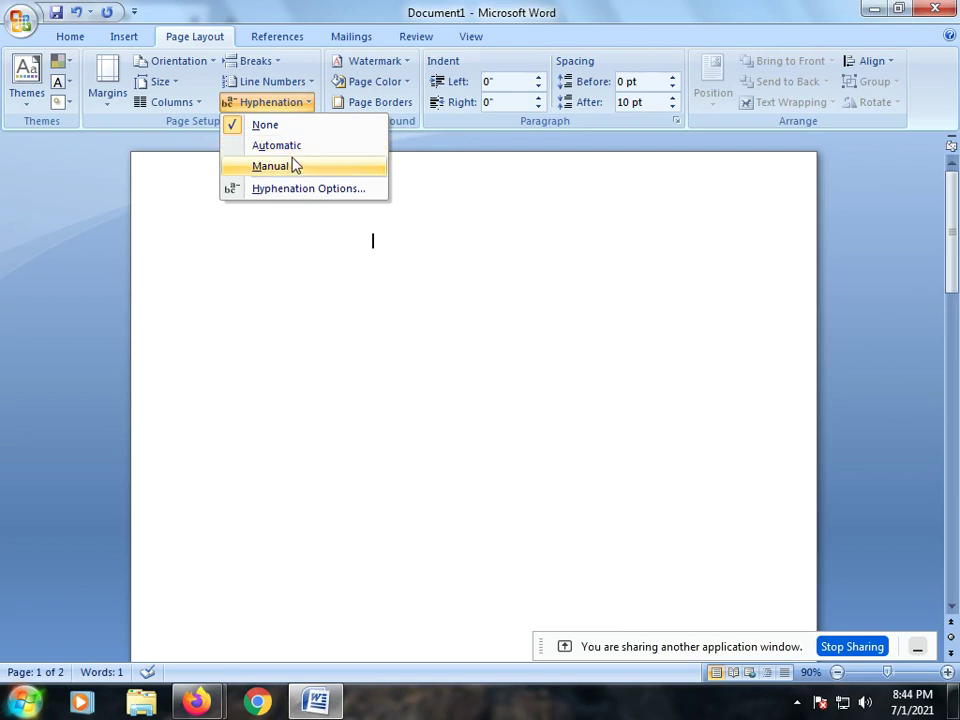
{"action": "left_click", "coordinate": [279, 281]}
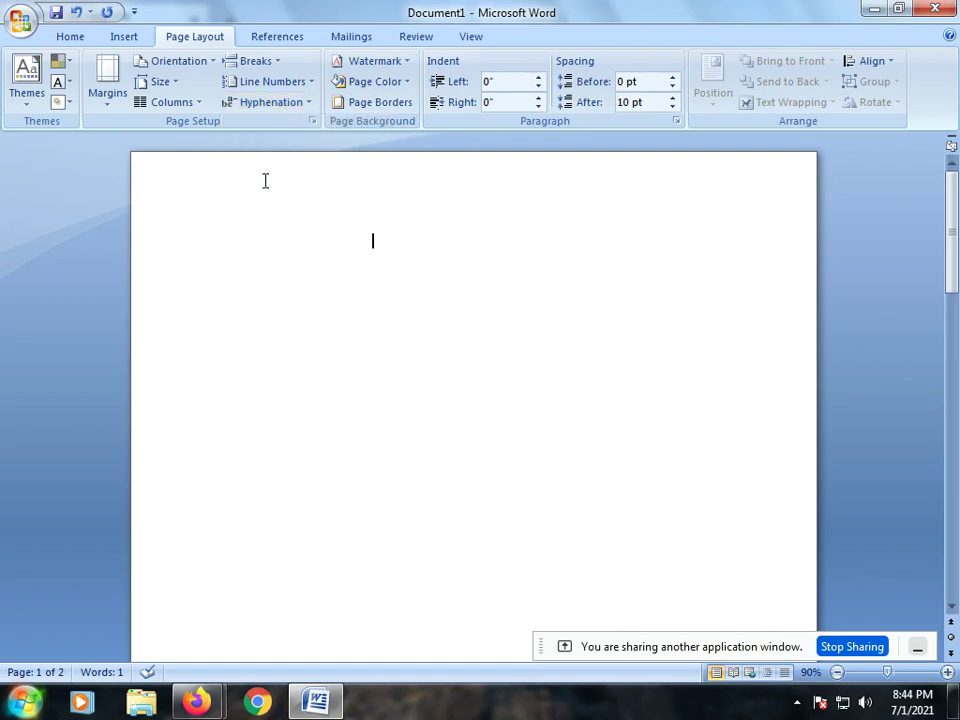
Look through the References, Mailings and Review commands and run a spelling and grammar check
{"action": "left_click", "coordinate": [300, 40]}
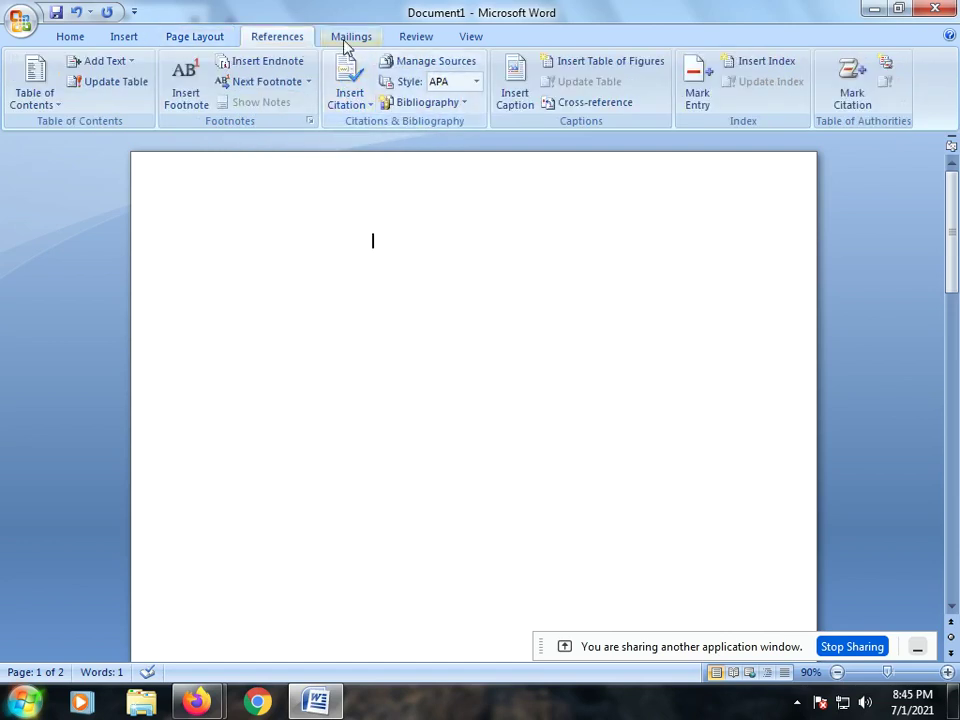
{"action": "left_click", "coordinate": [344, 42]}
{"action": "left_click", "coordinate": [420, 40]}
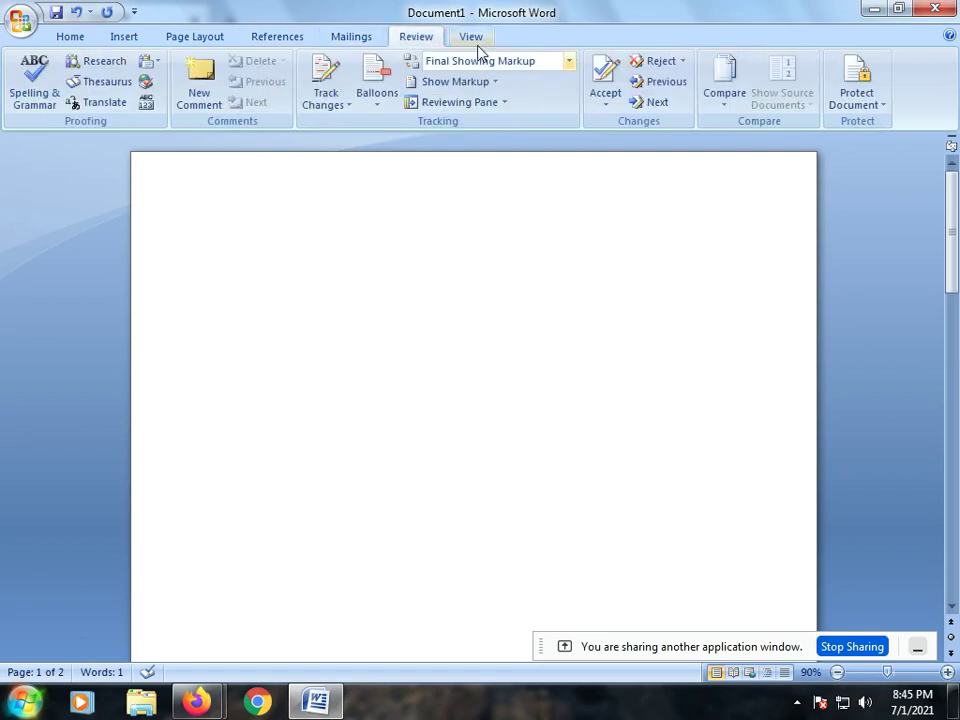
{"action": "left_click", "coordinate": [46, 107]}
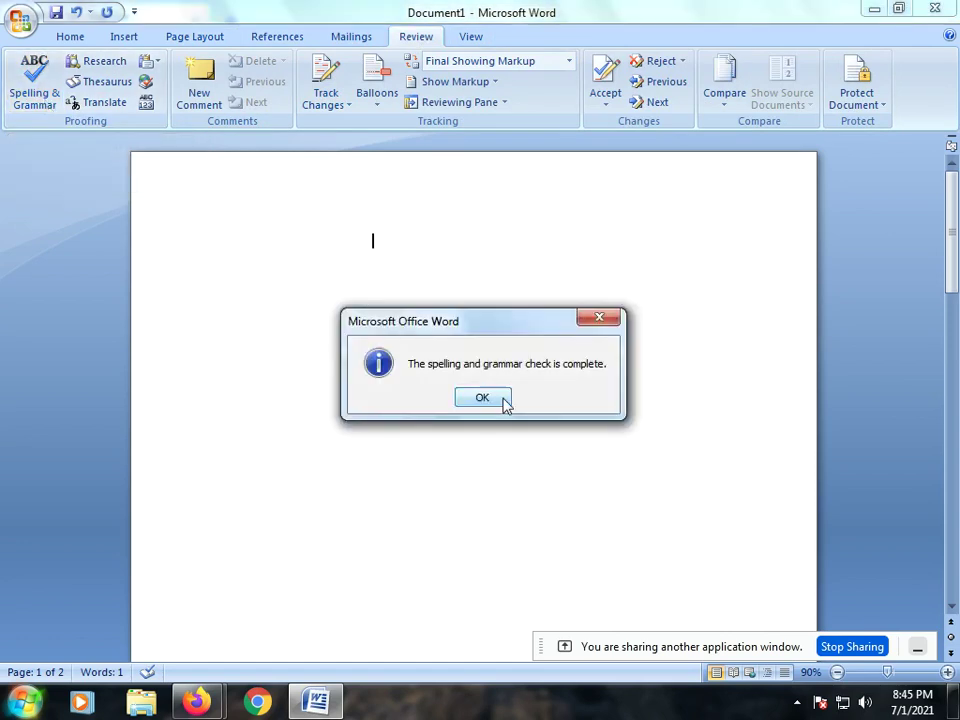
{"action": "left_click", "coordinate": [597, 320]}
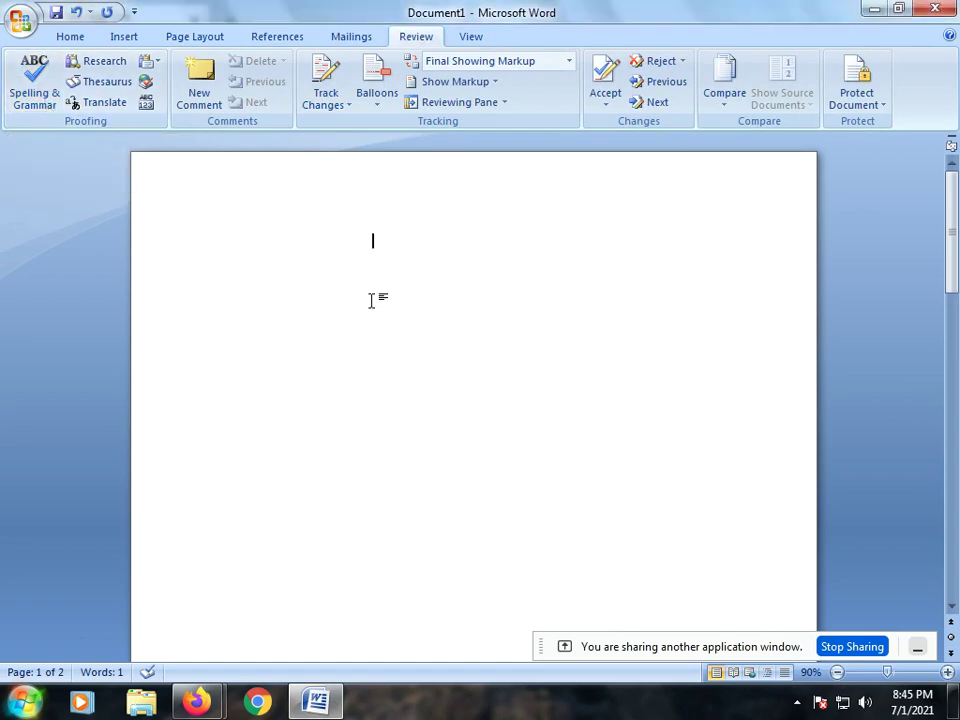
Look over the comment balloon options without changing them and dismiss the video notification
{"action": "scroll", "coordinate": [371, 300], "scroll_direction": "down", "scroll_amount": 8}
{"action": "scroll", "coordinate": [375, 304], "scroll_direction": "down", "scroll_amount": 3}
{"action": "scroll", "coordinate": [595, 441], "scroll_direction": "down", "scroll_amount": 8}
{"action": "scroll", "coordinate": [477, 455], "scroll_direction": "up", "scroll_amount": 4}
{"action": "scroll", "coordinate": [477, 455], "scroll_direction": "up", "scroll_amount": 8}
{"action": "scroll", "coordinate": [467, 435], "scroll_direction": "up", "scroll_amount": 7}
{"action": "scroll", "coordinate": [480, 439], "scroll_direction": "up", "scroll_amount": 2}
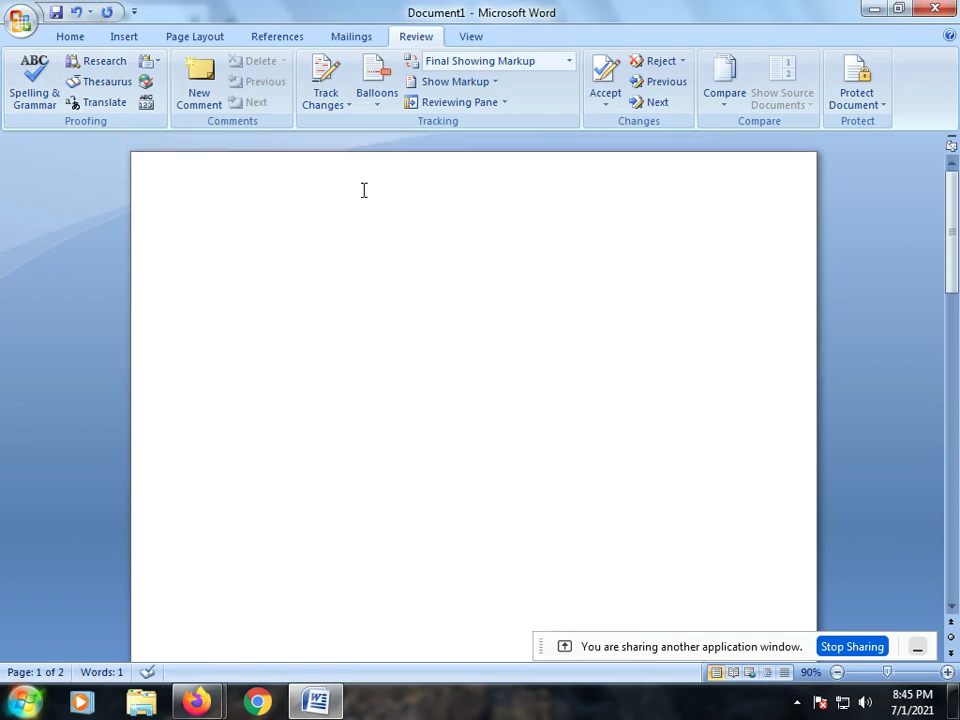
{"action": "left_click", "coordinate": [387, 107]}
{"action": "left_click", "coordinate": [411, 223]}
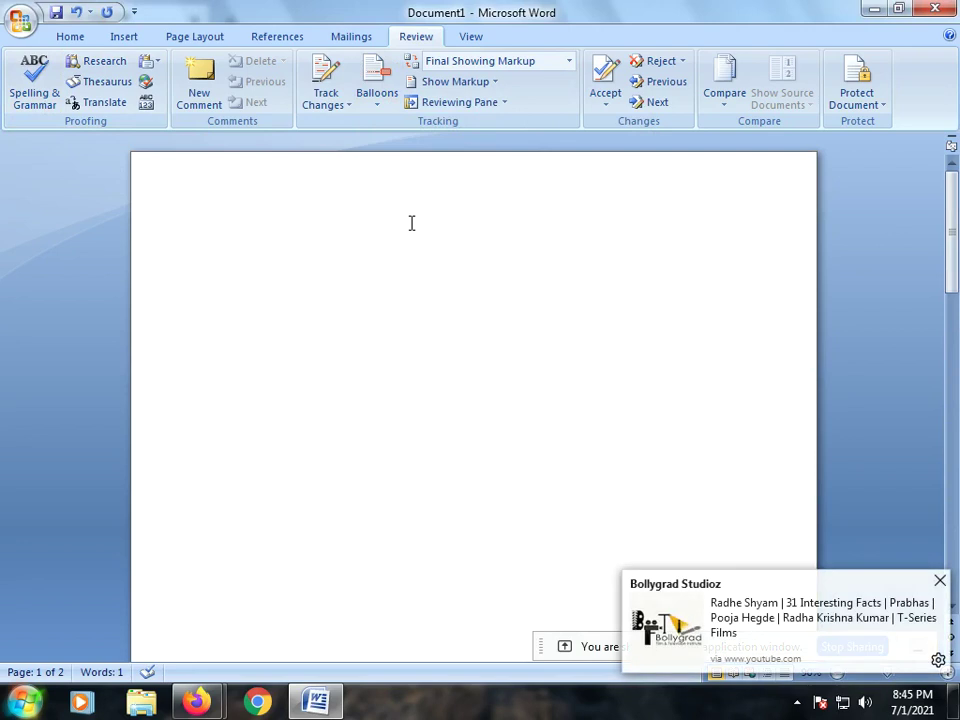
{"action": "left_click", "coordinate": [940, 580]}
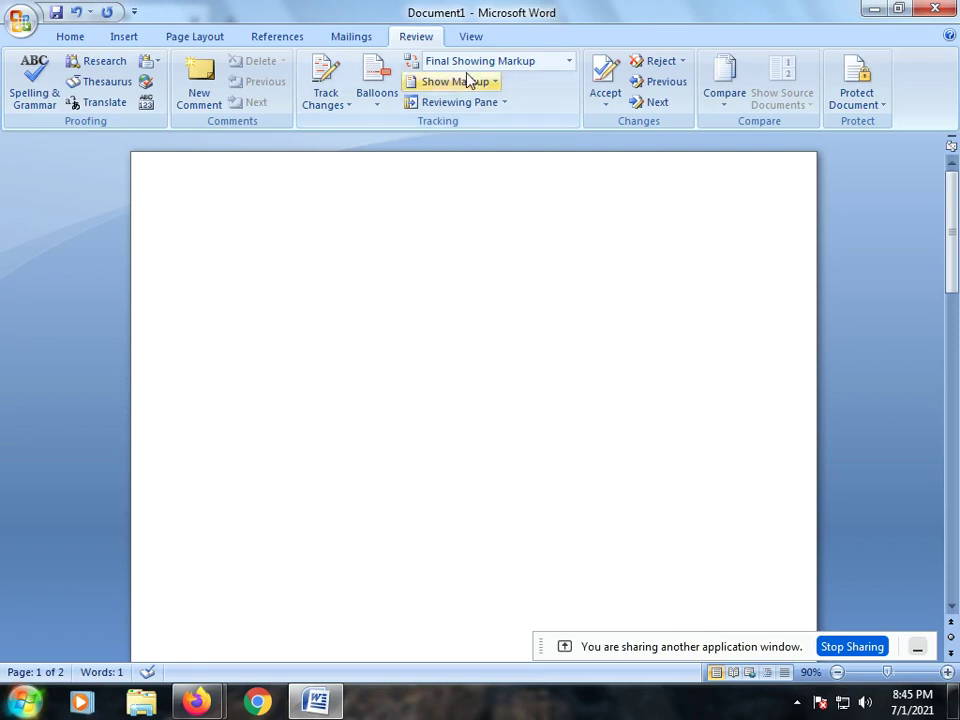
{"action": "left_click", "coordinate": [471, 38]}
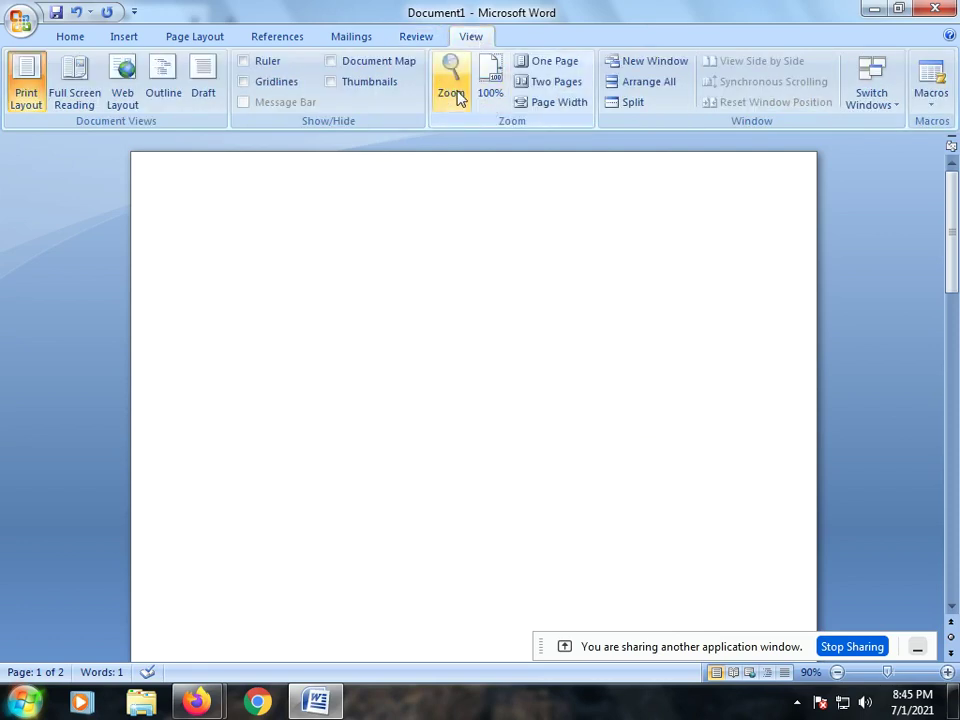
Keep 90% zoom and toggle gridlines, rulers, Document Map and page thumbnails on and off again
{"action": "left_click", "coordinate": [453, 93]}
{"action": "left_click", "coordinate": [534, 470]}
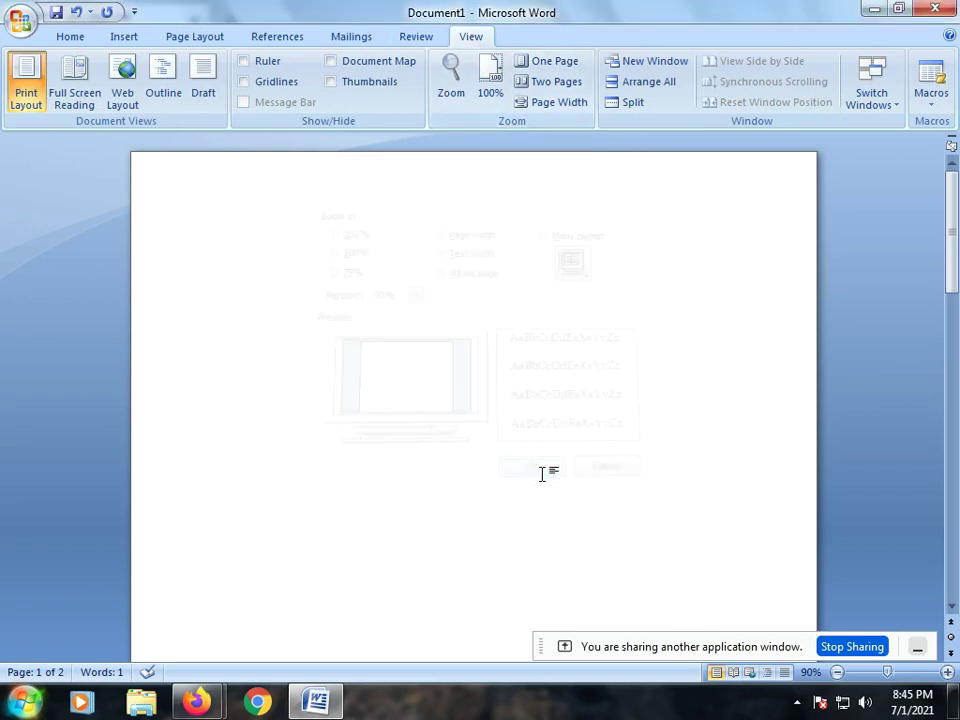
{"action": "left_click", "coordinate": [274, 83]}
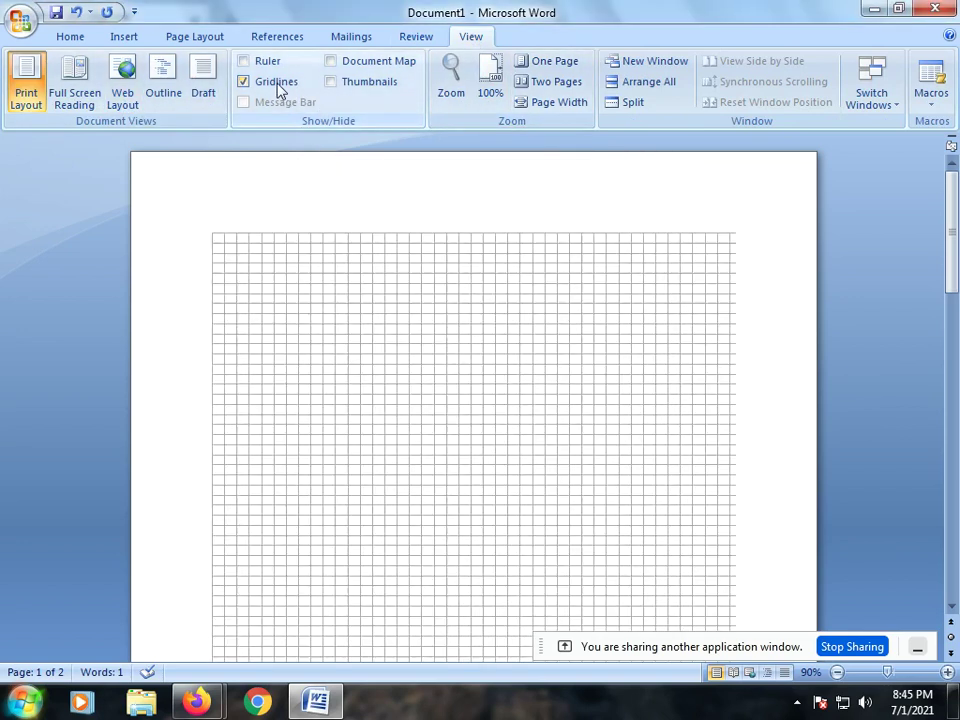
{"action": "left_click", "coordinate": [265, 62]}
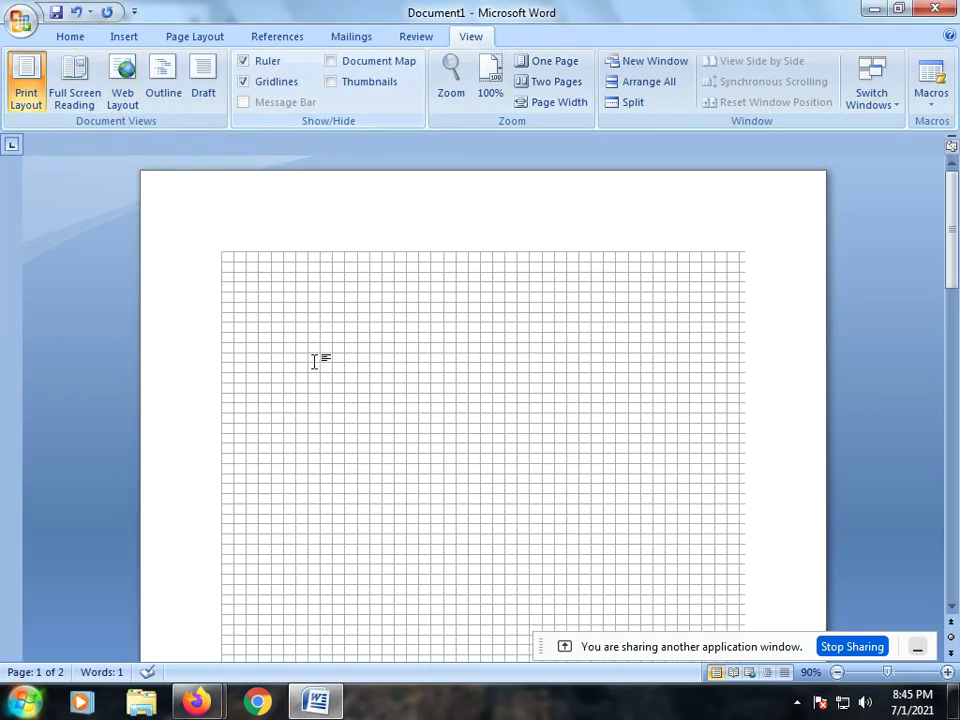
{"action": "left_click", "coordinate": [331, 61]}
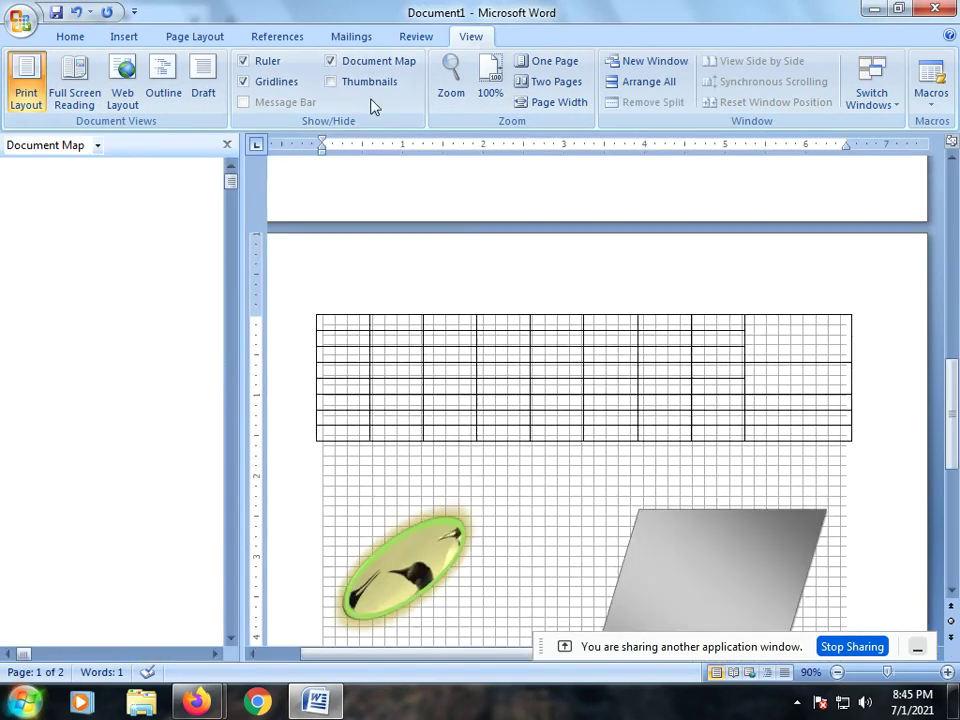
{"action": "left_click", "coordinate": [370, 84]}
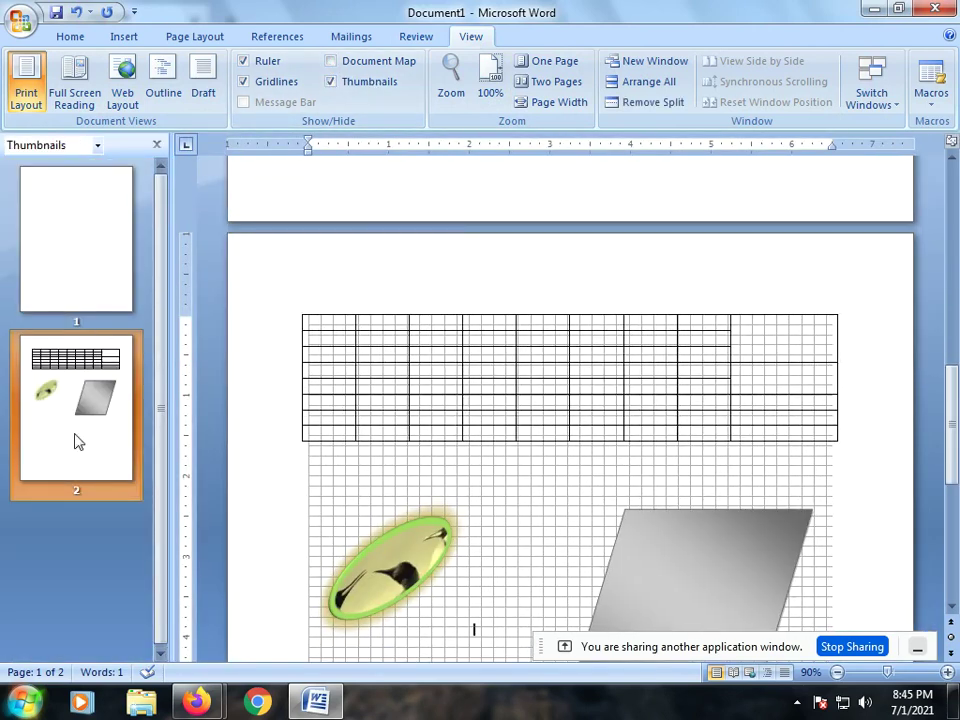
{"action": "left_click", "coordinate": [331, 82]}
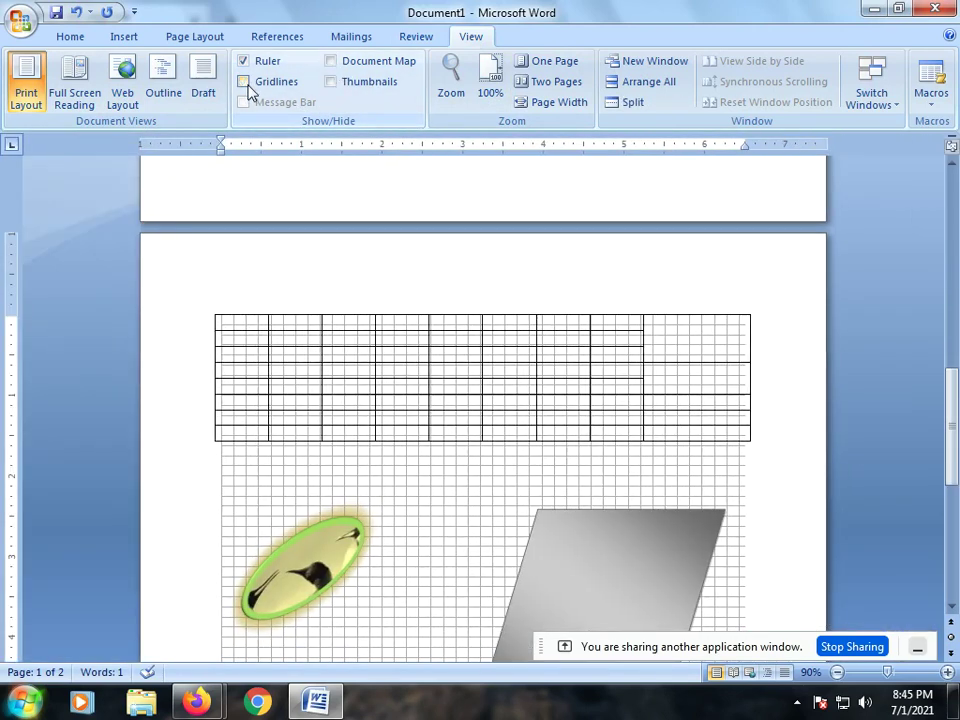
{"action": "left_click", "coordinate": [244, 82]}
{"action": "left_click", "coordinate": [245, 61]}
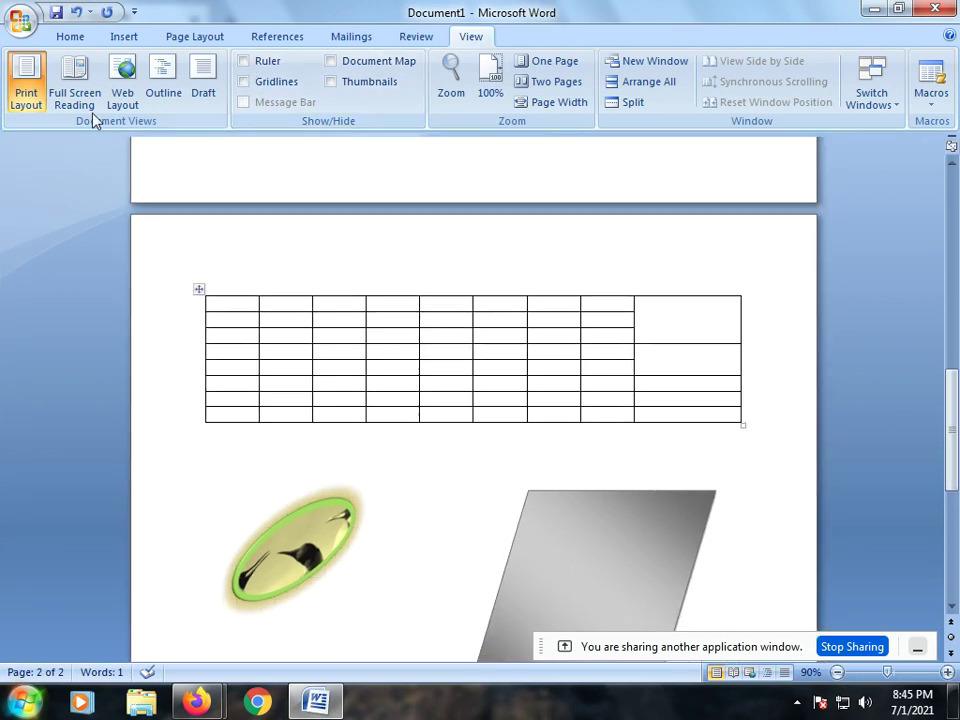
Try Web Layout and Full Screen Reading views, then return to the normal page layout
{"action": "left_click", "coordinate": [118, 99]}
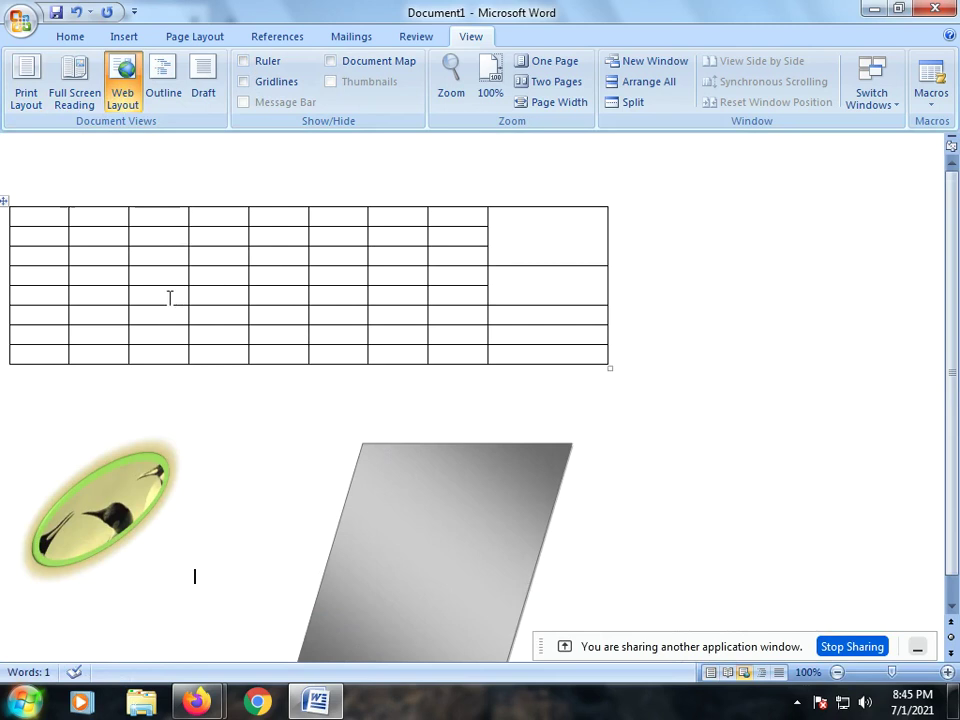
{"action": "left_click", "coordinate": [75, 92]}
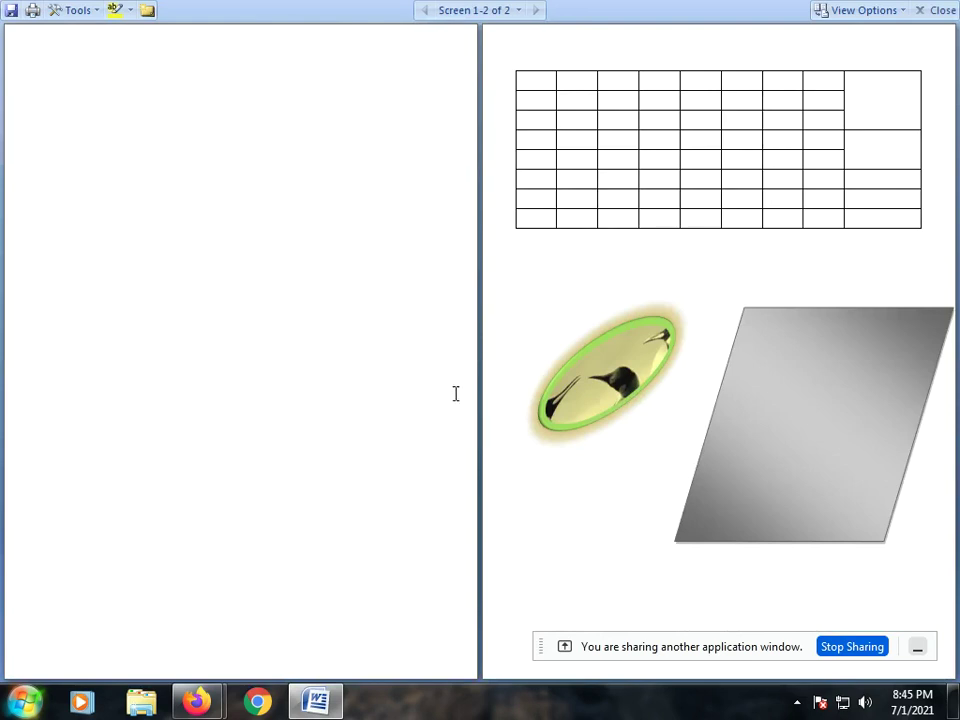
{"action": "left_click", "coordinate": [934, 11]}
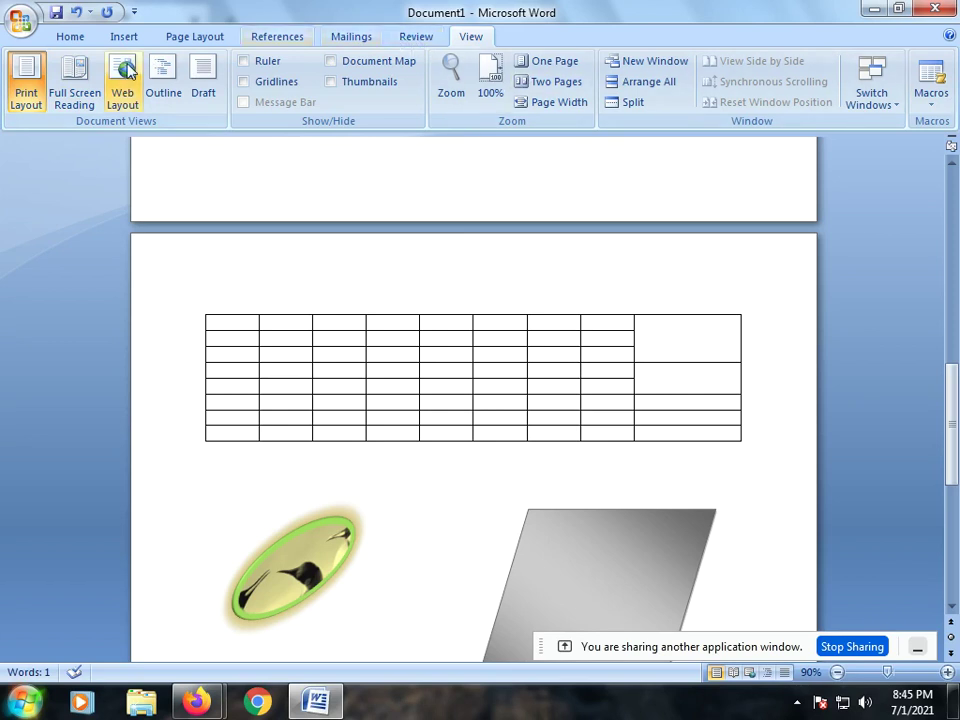
{"action": "left_click", "coordinate": [76, 38]}
{"action": "scroll", "coordinate": [484, 486], "scroll_direction": "up", "scroll_amount": 2}
{"action": "scroll", "coordinate": [484, 486], "scroll_direction": "up", "scroll_amount": 1}
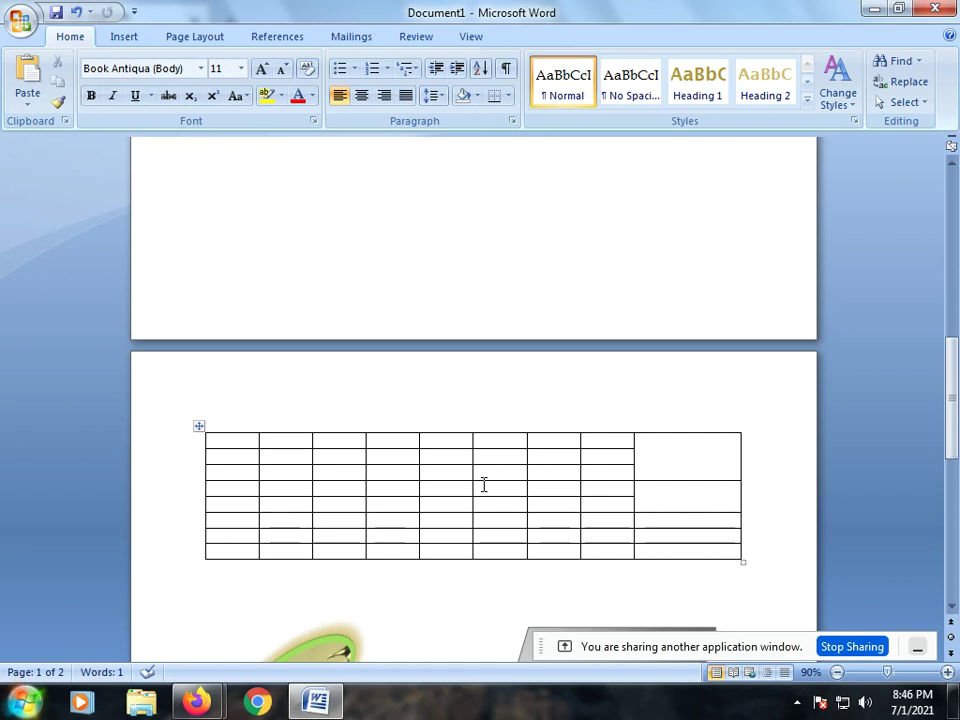
{"action": "scroll", "coordinate": [483, 485], "scroll_direction": "up", "scroll_amount": 5}
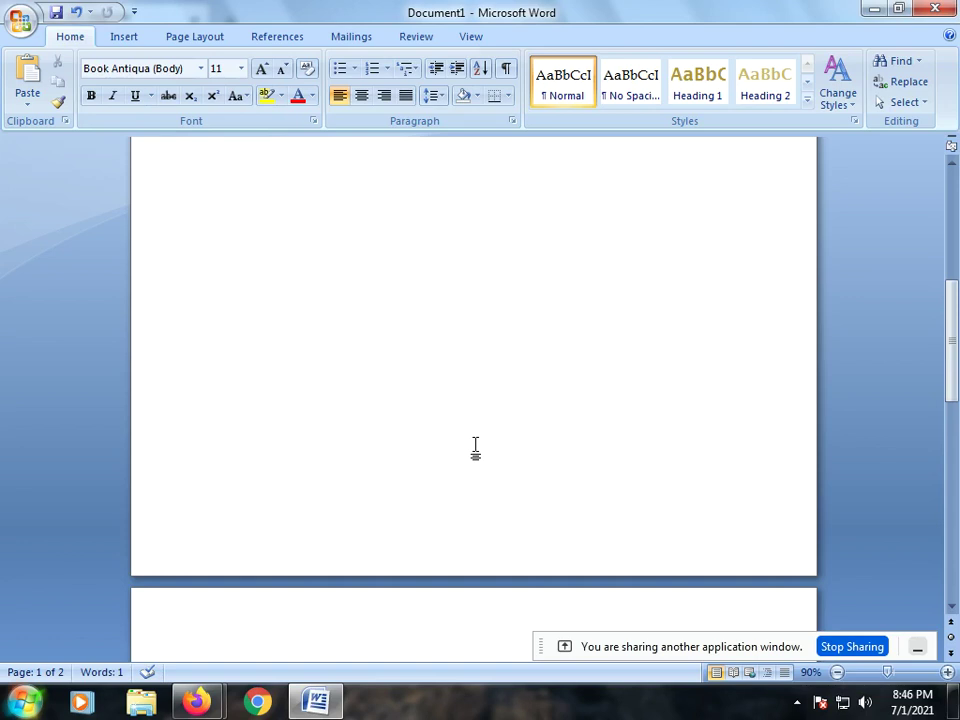
{"action": "scroll", "coordinate": [475, 450], "scroll_direction": "up", "scroll_amount": 7}
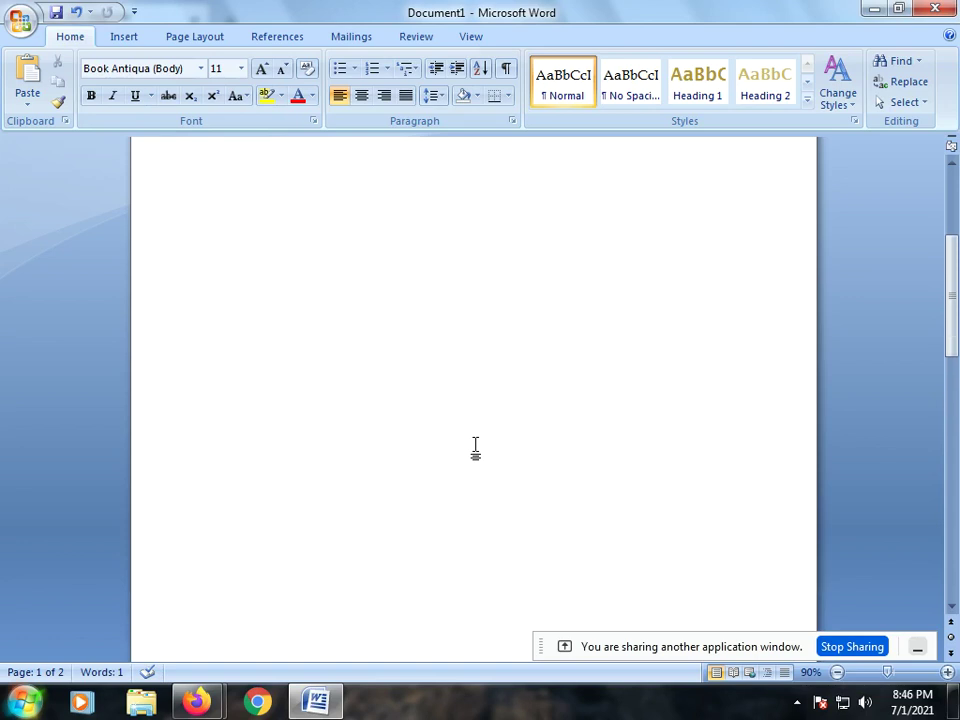
{"action": "scroll", "coordinate": [475, 450], "scroll_direction": "up", "scroll_amount": 2}
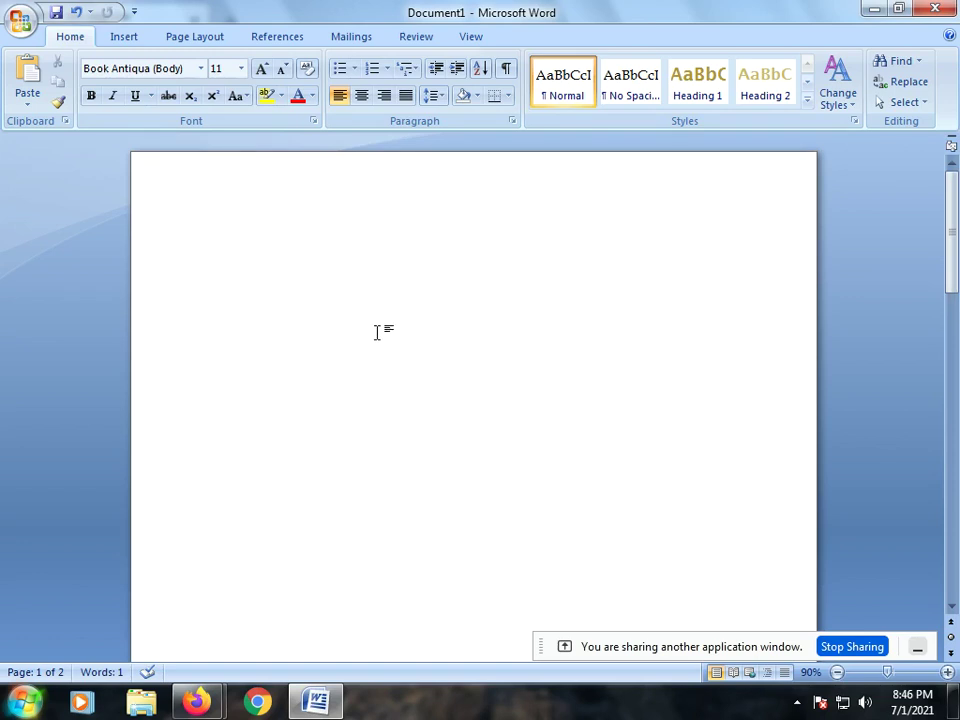
{"action": "scroll", "coordinate": [376, 334], "scroll_direction": "down", "scroll_amount": 8}
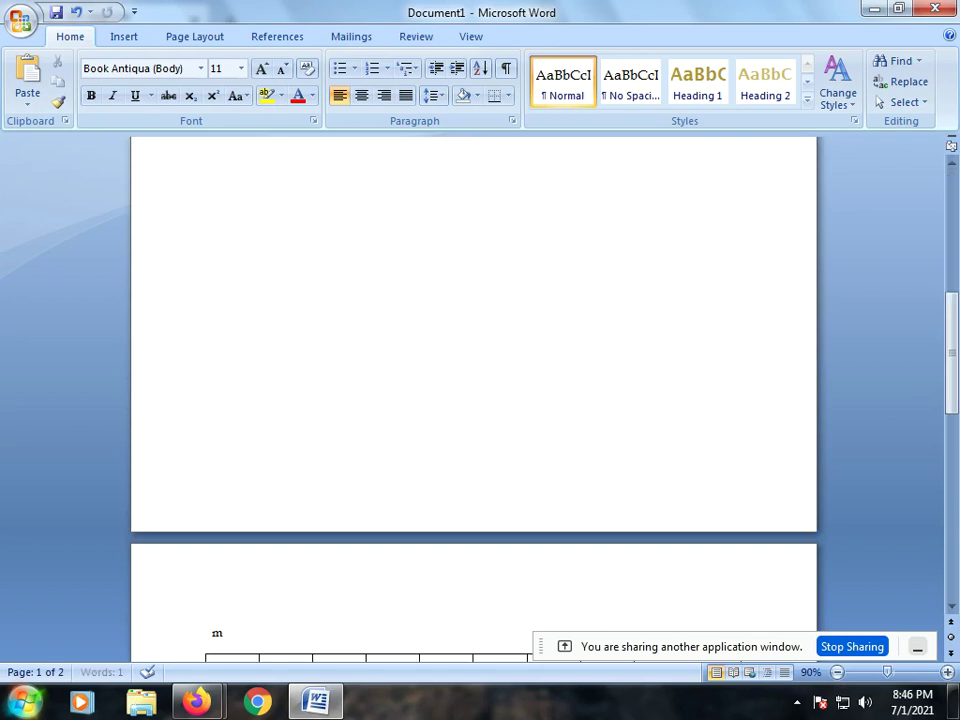
Add ' youtube channel' after 'Mr talk' on the line above the table
{"action": "type", "text": "youtube channel"}
{"action": "scroll", "coordinate": [391, 303], "scroll_direction": "down", "scroll_amount": 8}
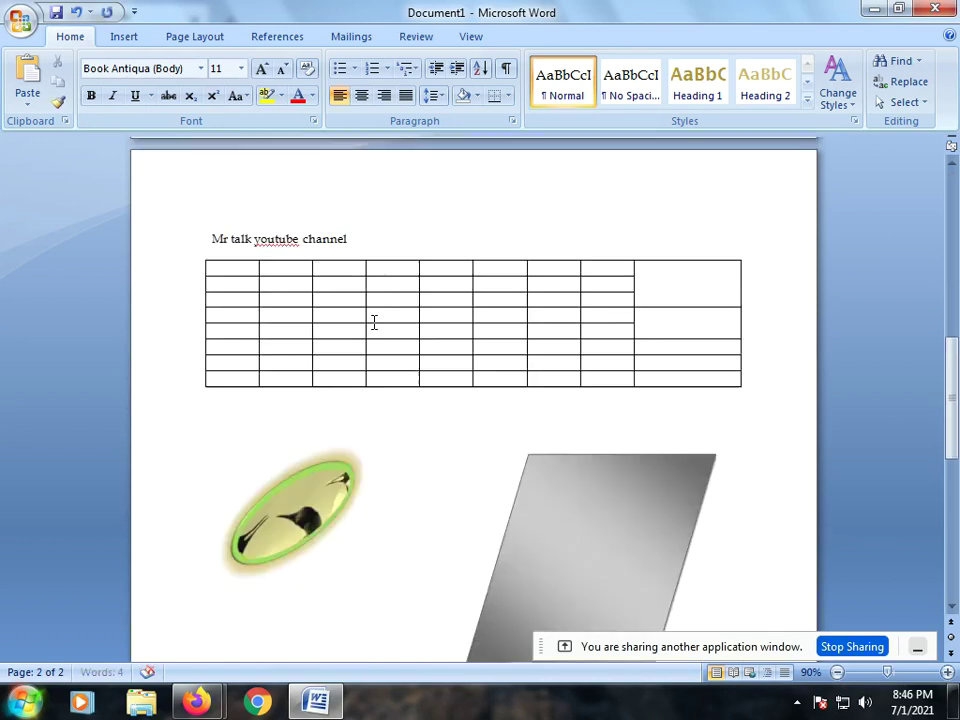
{"action": "right_click", "coordinate": [275, 240]}
{"action": "left_click", "coordinate": [381, 236]}
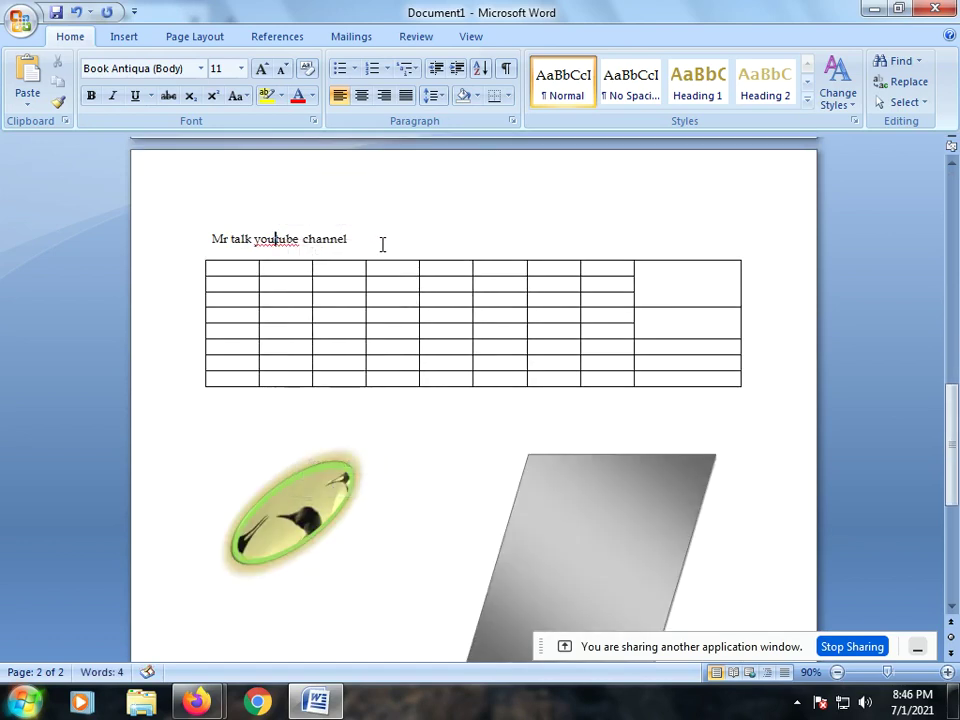
Break the line before 'channel', undo and redo it, then rejoin it to one line
{"action": "left_click", "coordinate": [304, 240]}
{"action": "key", "text": "Return"}
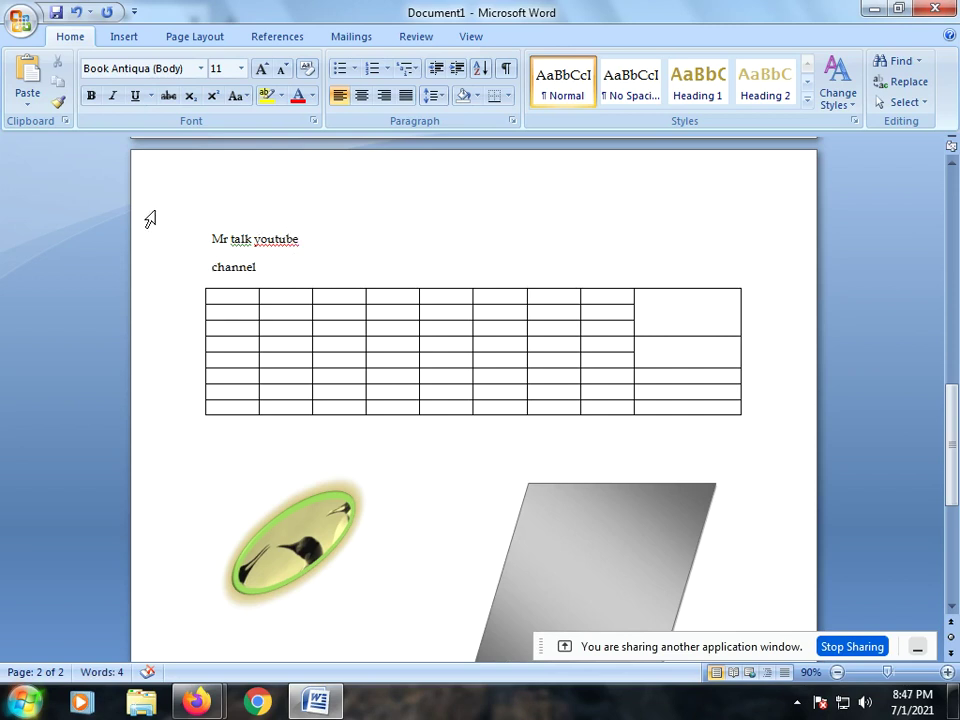
{"action": "left_click", "coordinate": [75, 12]}
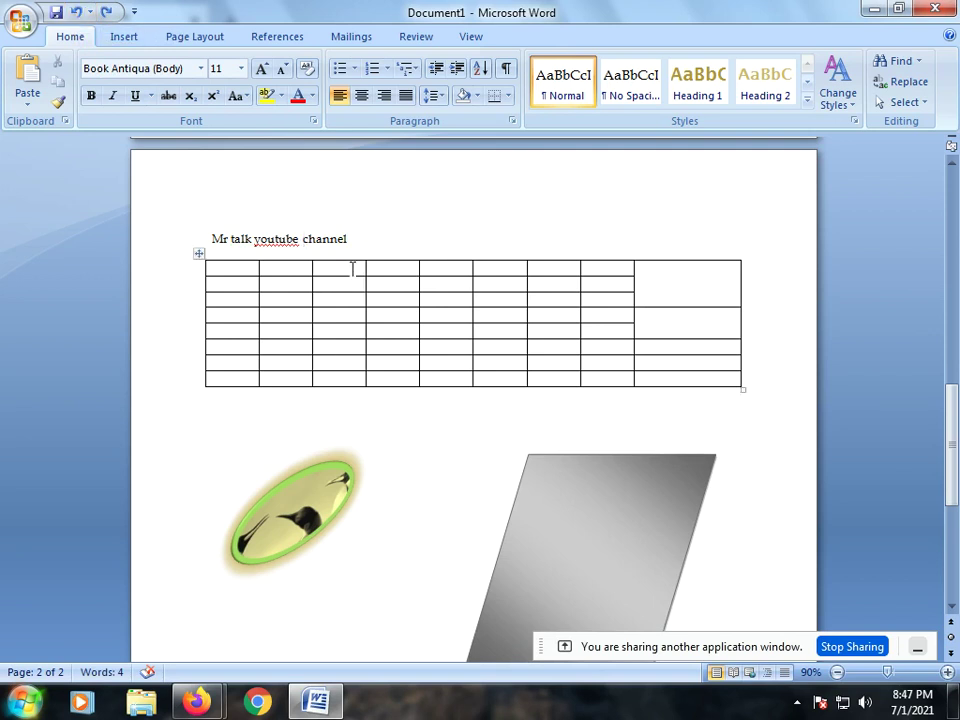
{"action": "key", "text": "Return"}
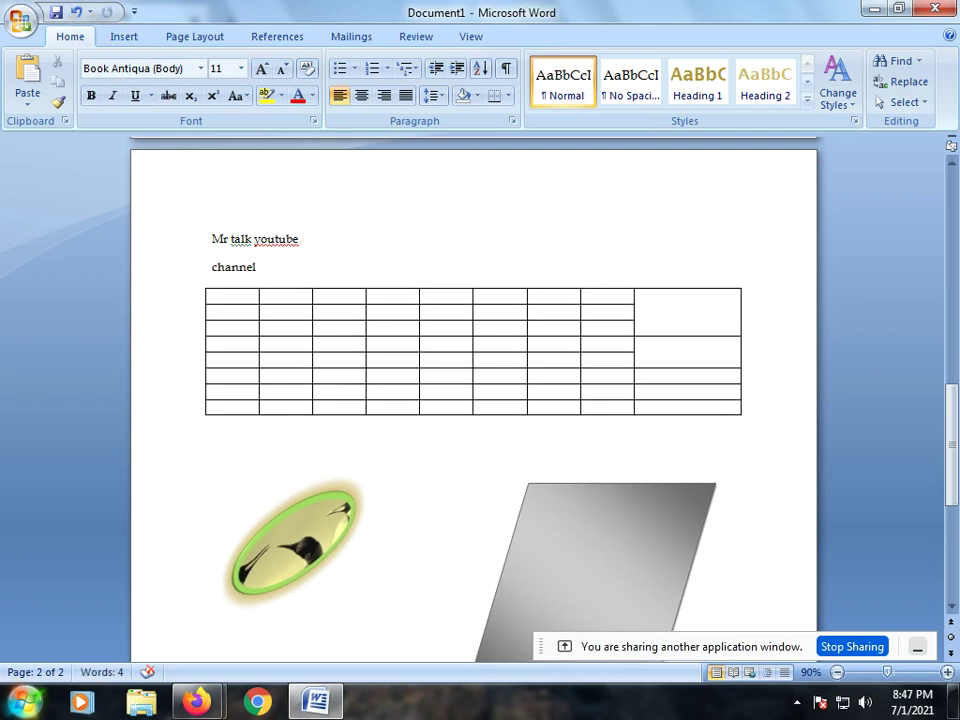
{"action": "key", "text": "BackSpace"}
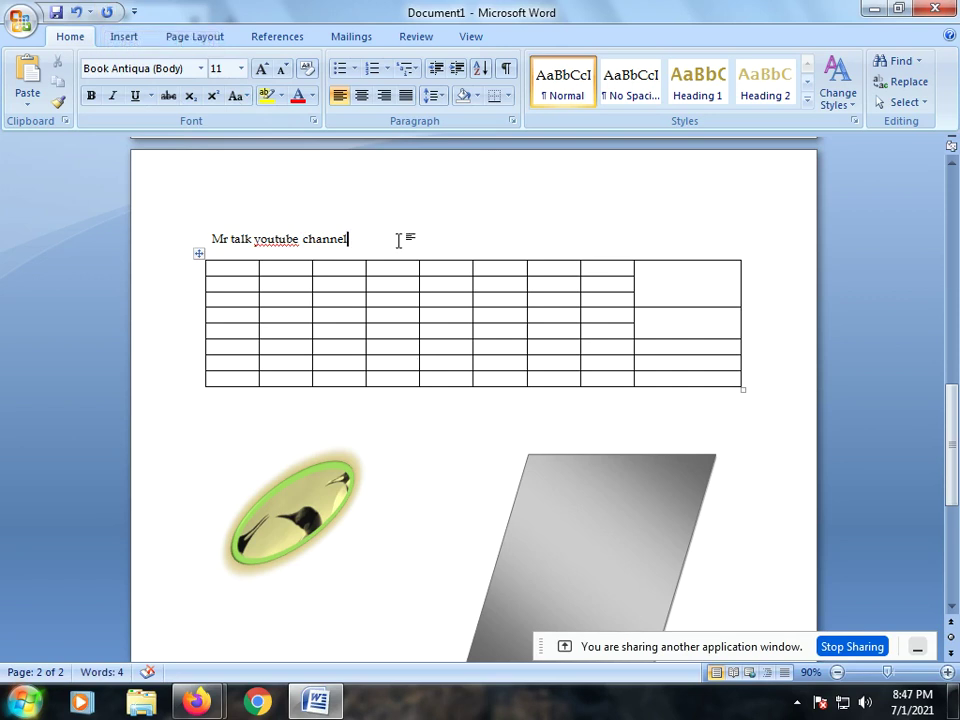
{"action": "scroll", "coordinate": [423, 465], "scroll_direction": "up", "scroll_amount": 5}
{"action": "scroll", "coordinate": [416, 463], "scroll_direction": "up", "scroll_amount": 4}
{"action": "scroll", "coordinate": [410, 451], "scroll_direction": "up", "scroll_amount": 2}
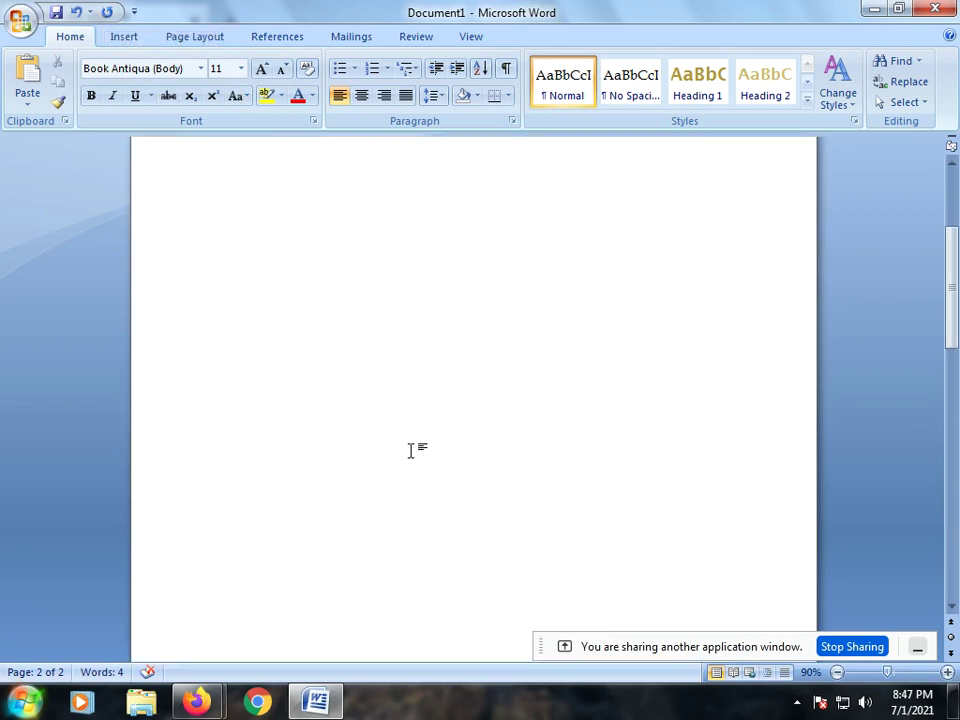
{"action": "scroll", "coordinate": [400, 448], "scroll_direction": "up", "scroll_amount": 3}
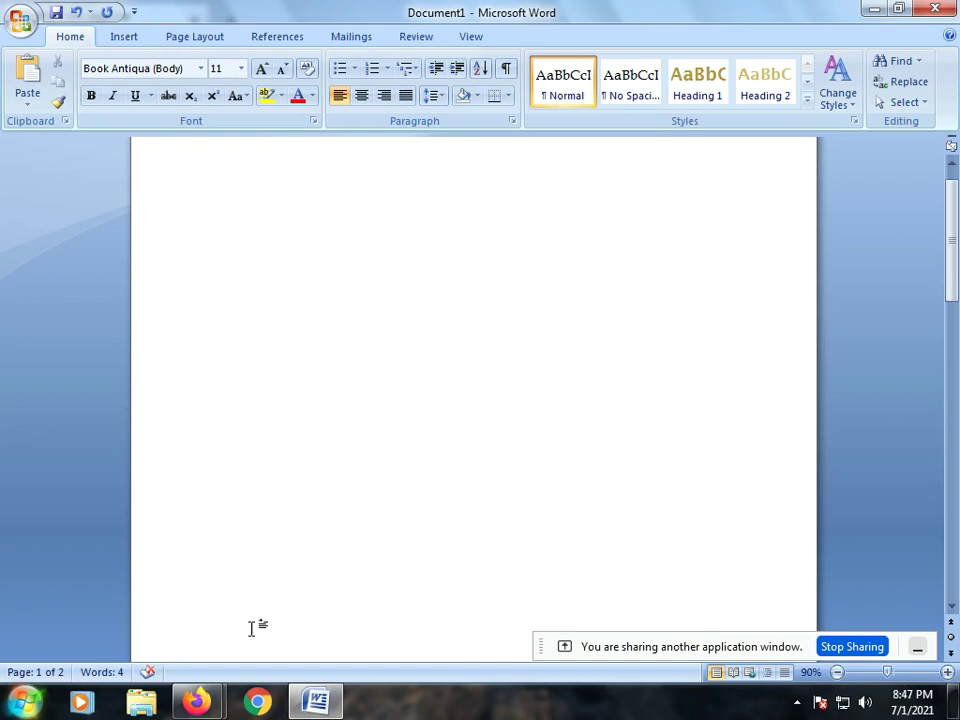
Bring the Google Meet call window to the front and dismiss the screen mirroring warning
{"action": "mouse_move", "coordinate": [197, 703]}
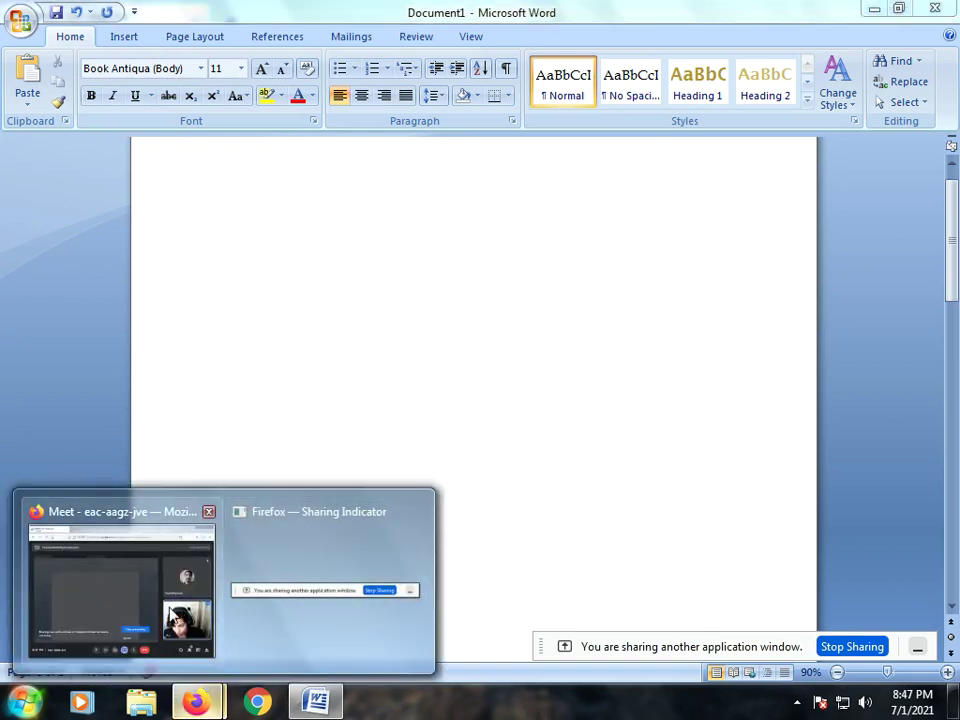
{"action": "left_click", "coordinate": [170, 615]}
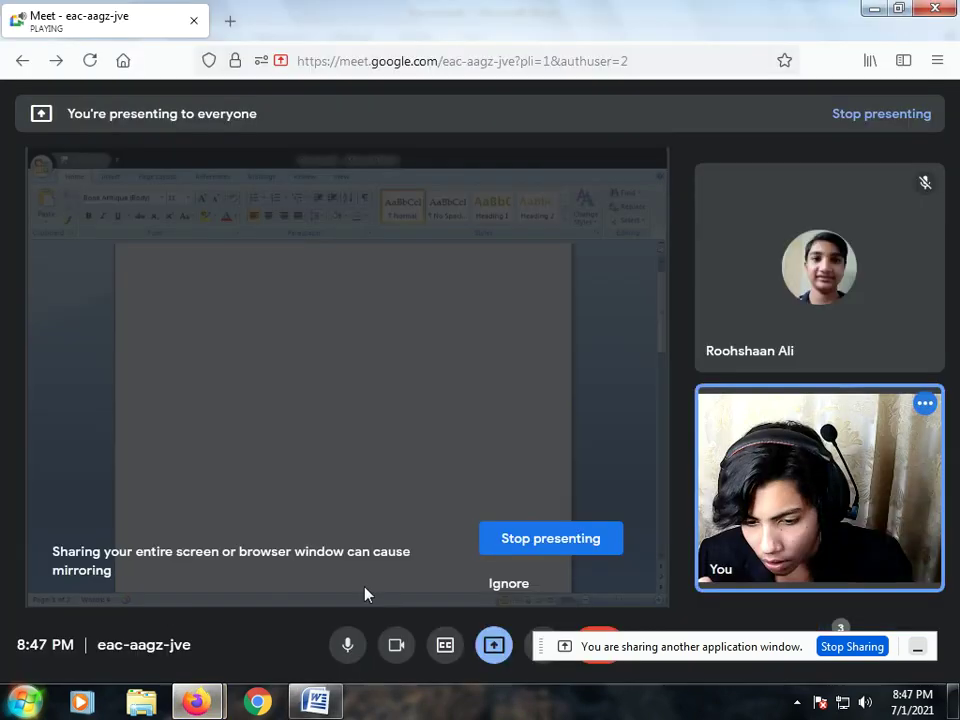
{"action": "left_click", "coordinate": [545, 546]}
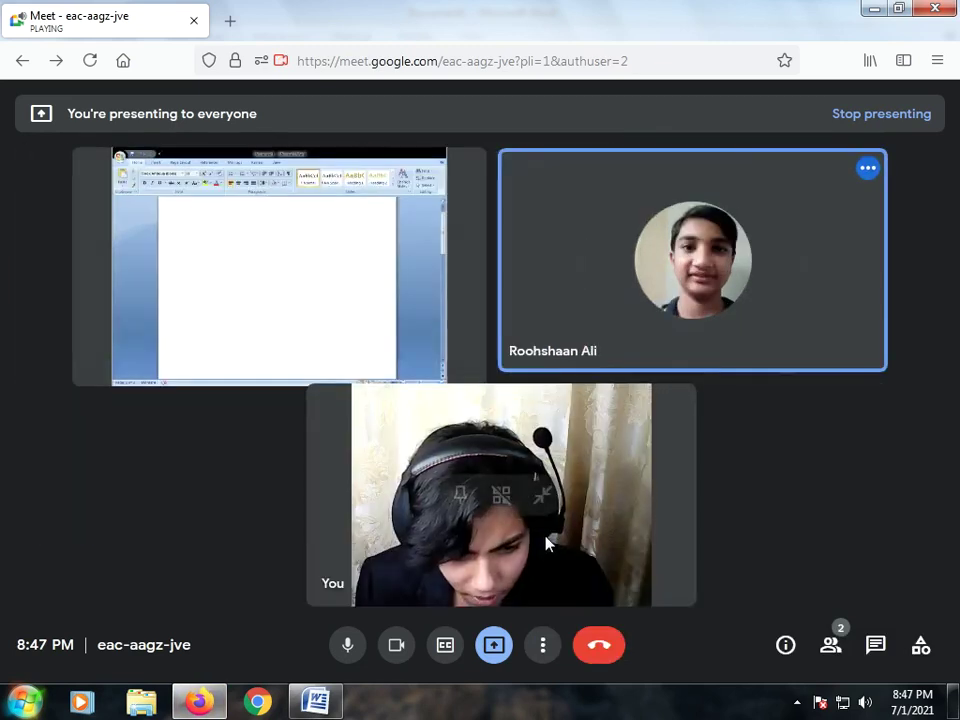